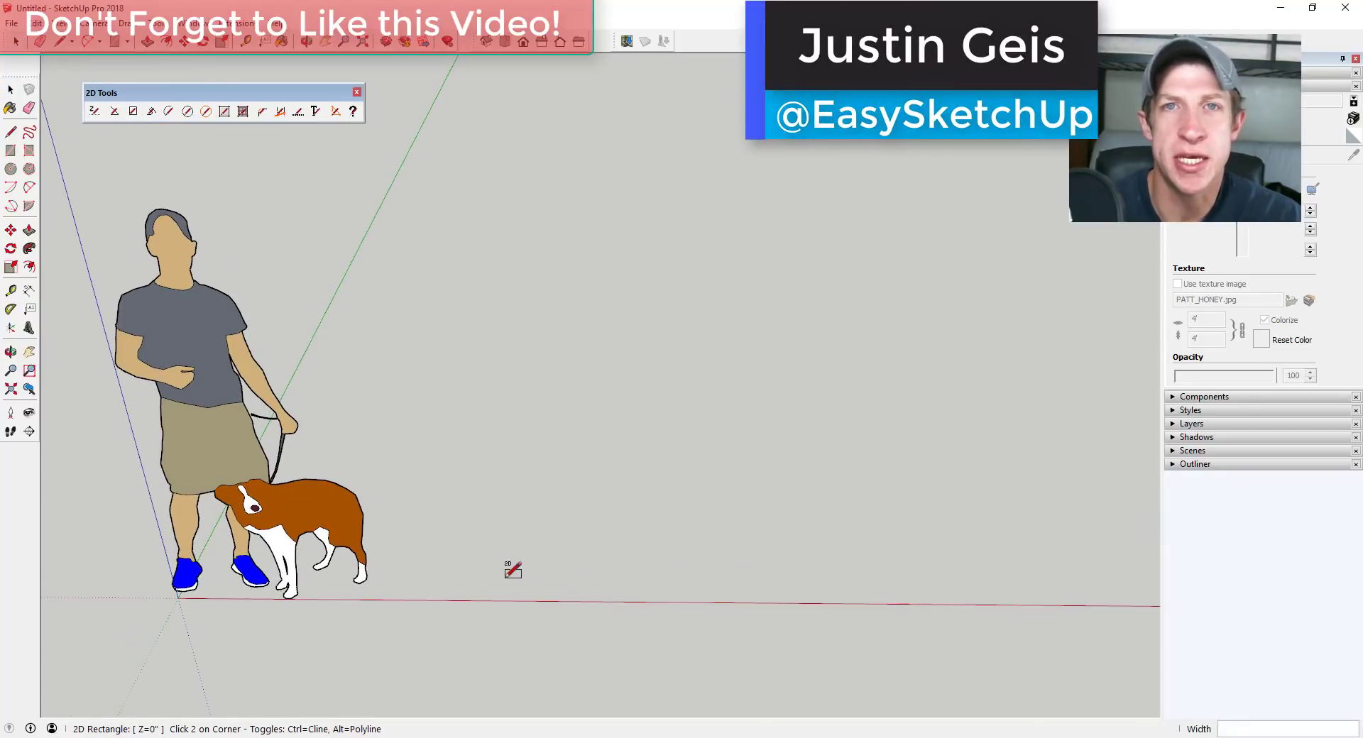
Draw a large 2D rectangle on the ground beside the figure, entering 20' for its side
text(20')
key(Return)
scroll(923, 283, down, 5)
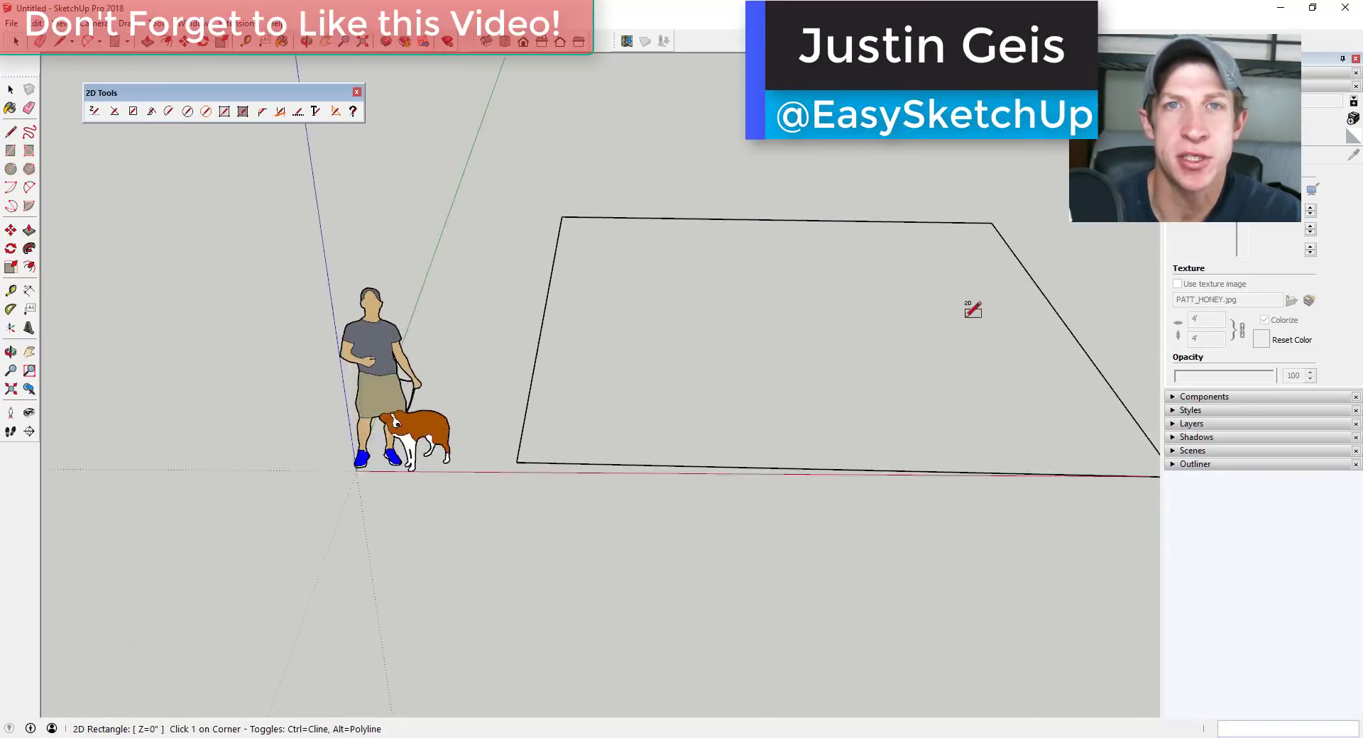
Fill the large rectangle outline with a face using 2D Face Maker
middle_drag(970, 310, 852, 326)
scroll(572, 301, up, 1)
key(f)
key(space)
click(225, 111)
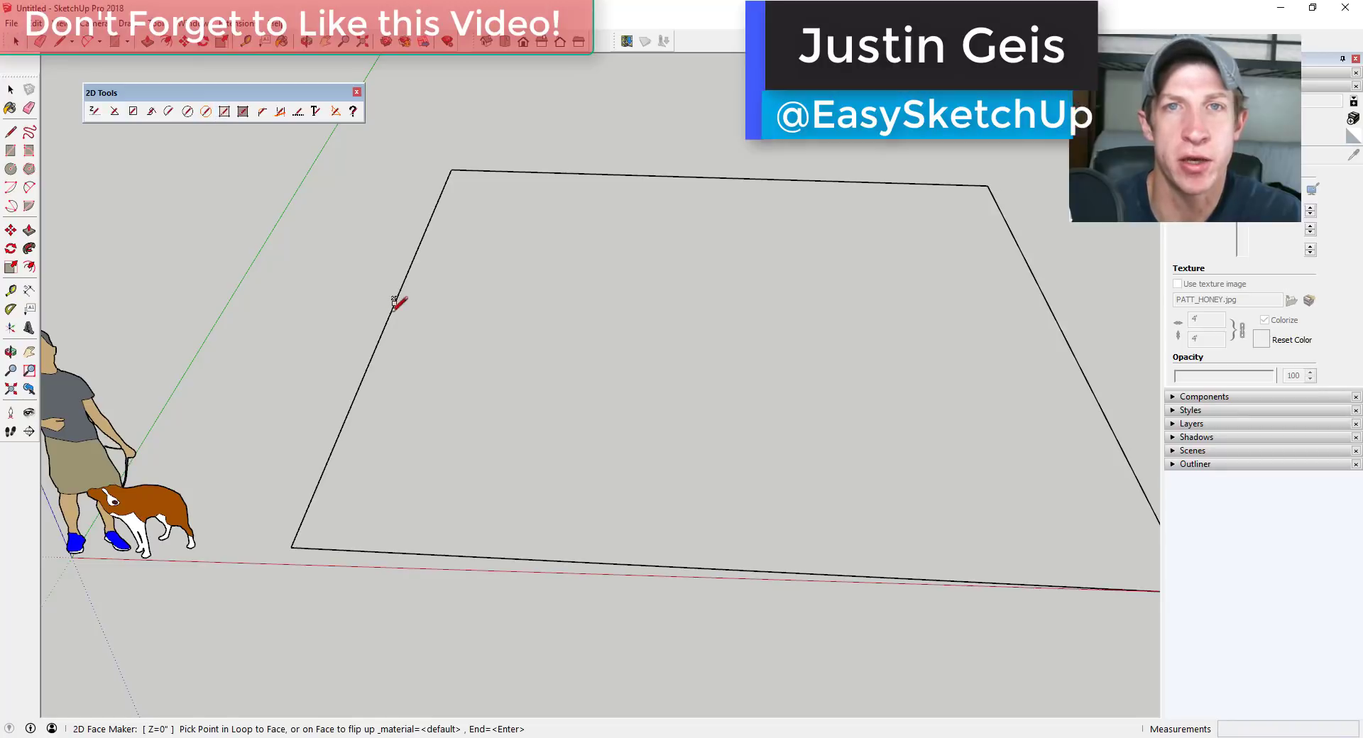
click(677, 417)
Hatch the large face with the PATT_AR-B816 brick pattern using 2D Hatching
key(space)
click(249, 114)
click(704, 353)
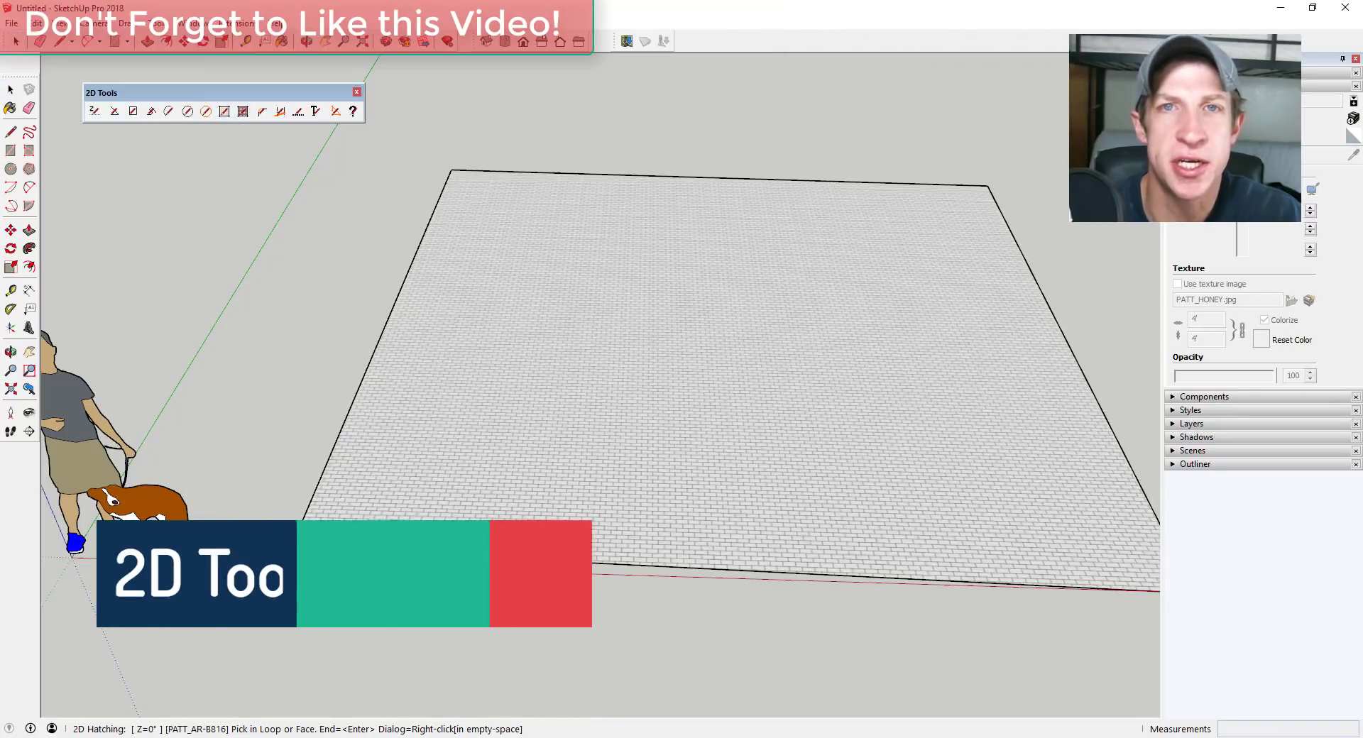
Rehatch the large face with the PATT_EARTH pattern and set its texture width to 24 inches
click(1183, 156)
click(243, 111)
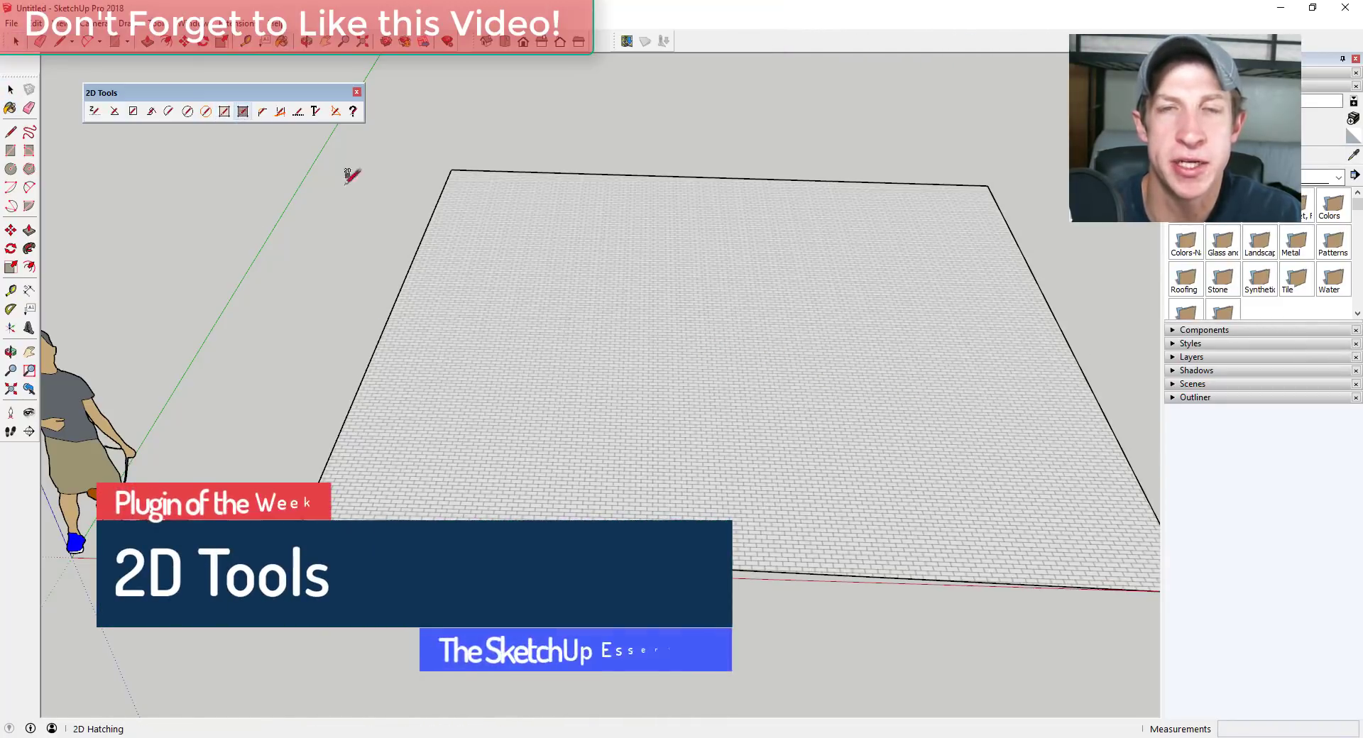
click(631, 308)
double_click(1070, 465)
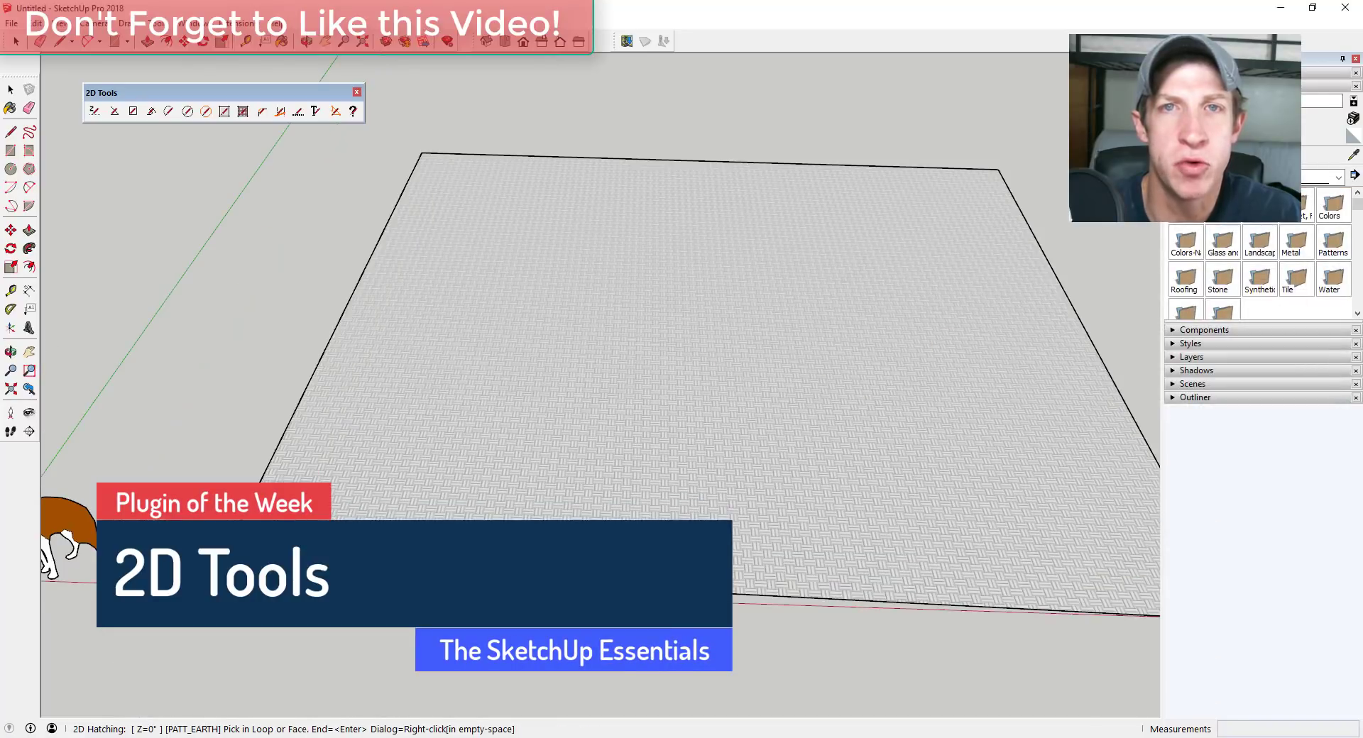
drag(1217, 320, 1104, 321)
text(24)
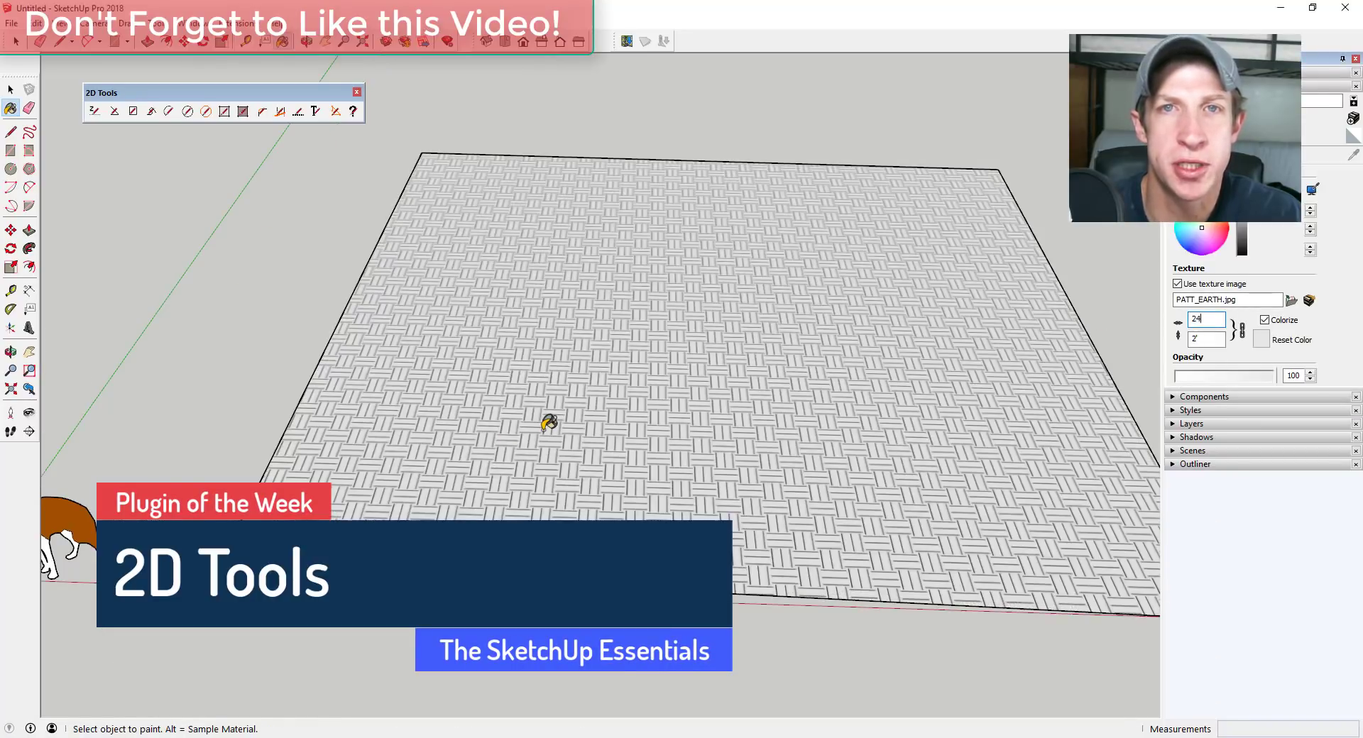
Configure the 2D Line Style settings to width 3.0, dashed style and blue color
click(298, 112)
key(space)
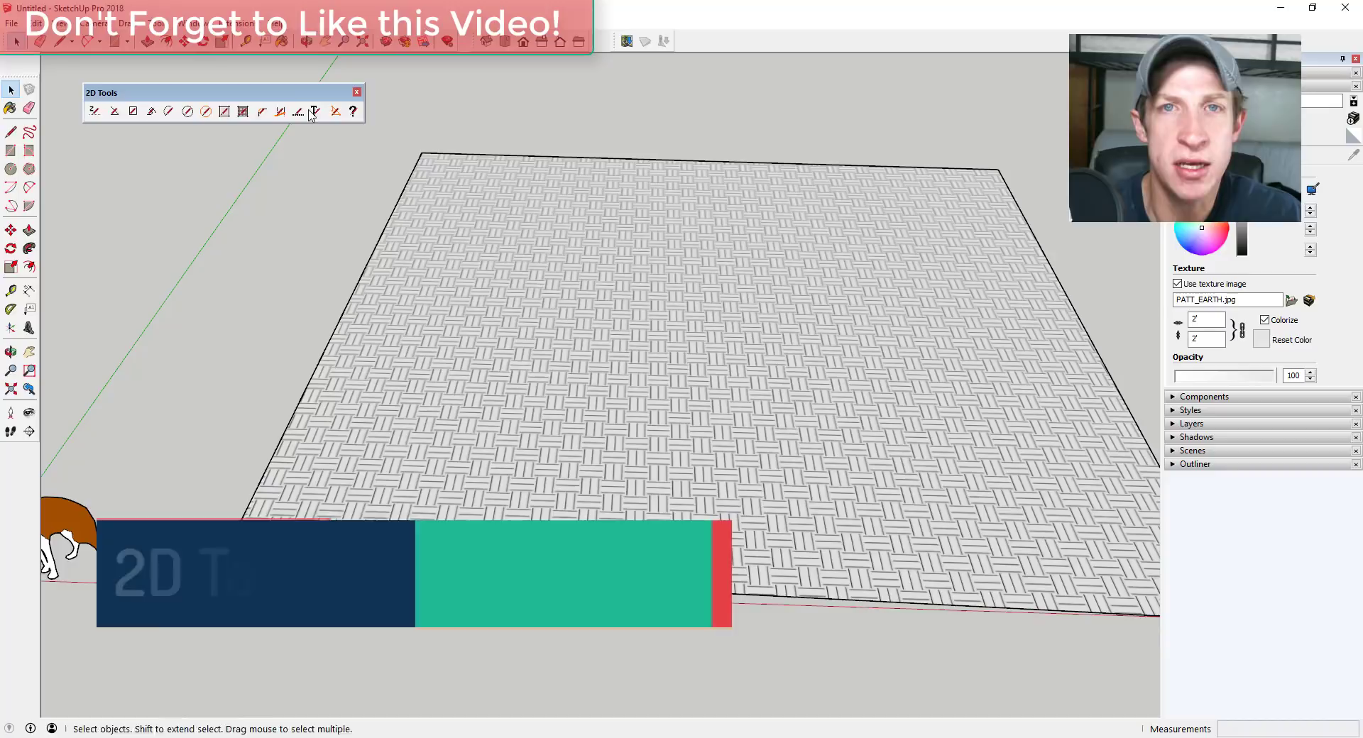
click(298, 112)
right_click(307, 312)
click(728, 370)
click(711, 406)
click(711, 346)
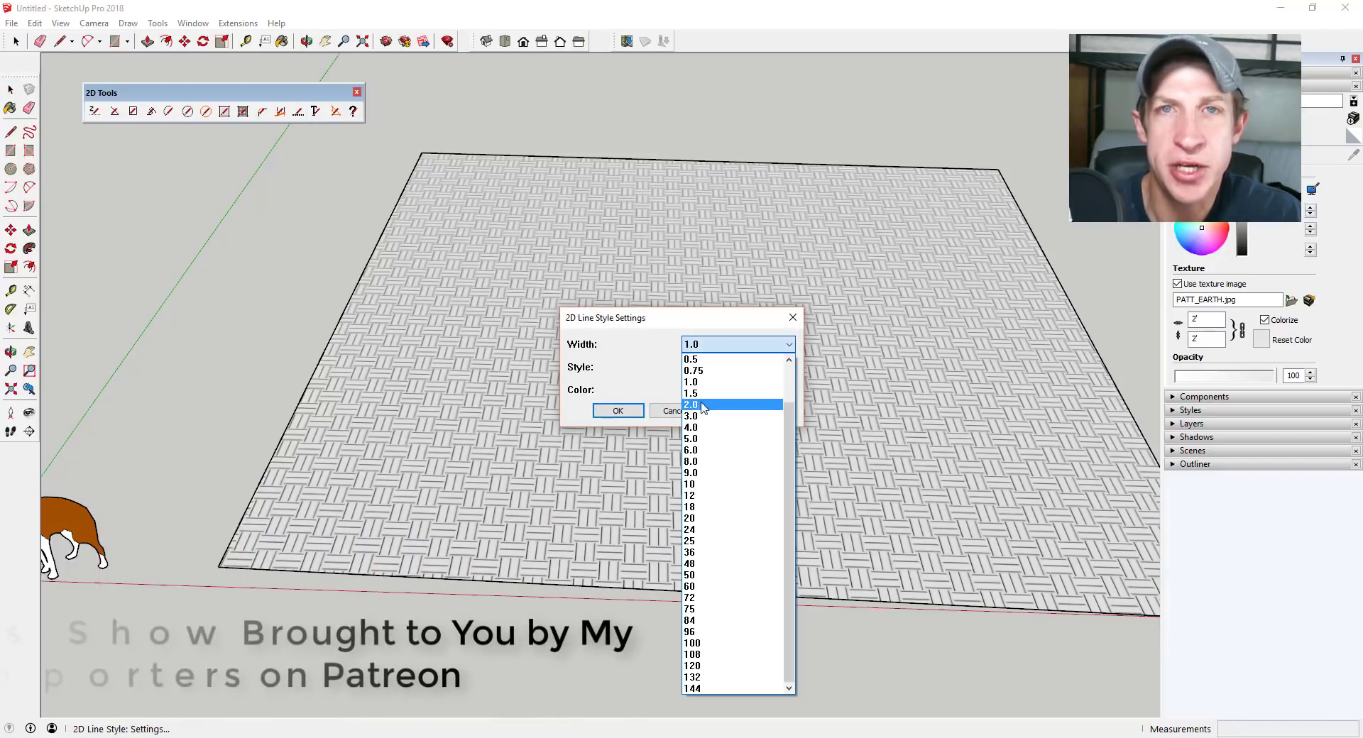
click(704, 426)
click(709, 391)
click(709, 506)
click(622, 411)
Apply the blue dashed line style to all four edges of the large hatched rectangle
click(294, 415)
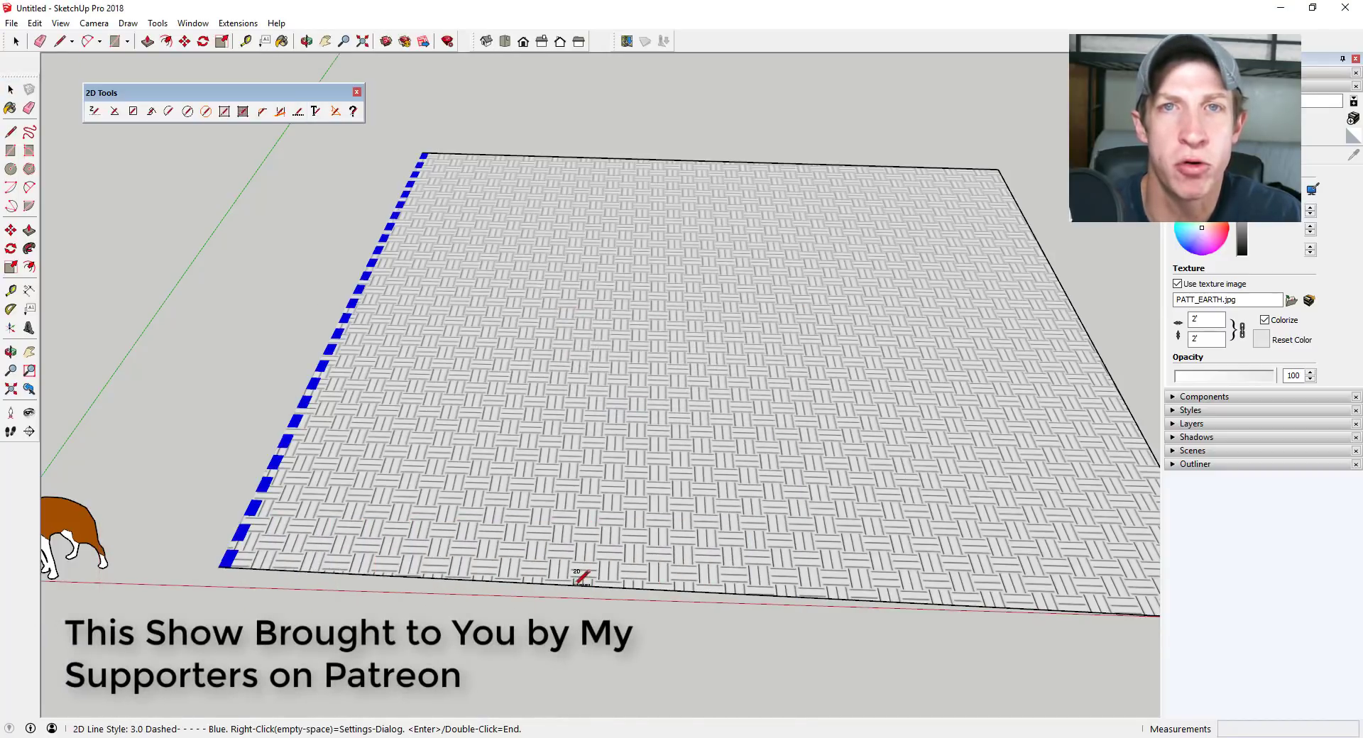
click(576, 586)
click(1076, 312)
click(638, 160)
Draw a smaller 2D rectangle in the middle of the hatched face
click(133, 111)
click(599, 393)
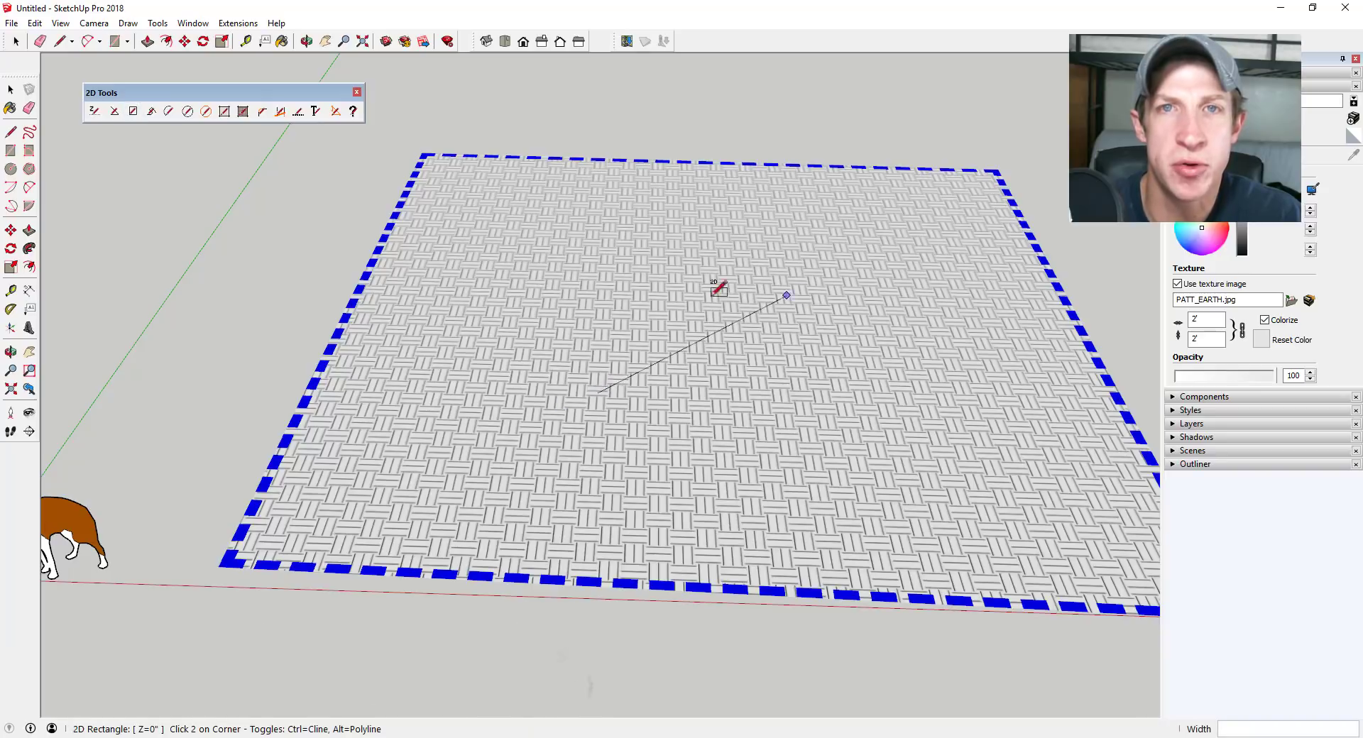
click(609, 244)
click(811, 249)
key(space)
Trace the inner rectangle corner to corner with the Rectangle tool to split it from the hatched face
click(745, 331)
middle_drag(745, 331, 683, 319)
key(r)
click(622, 245)
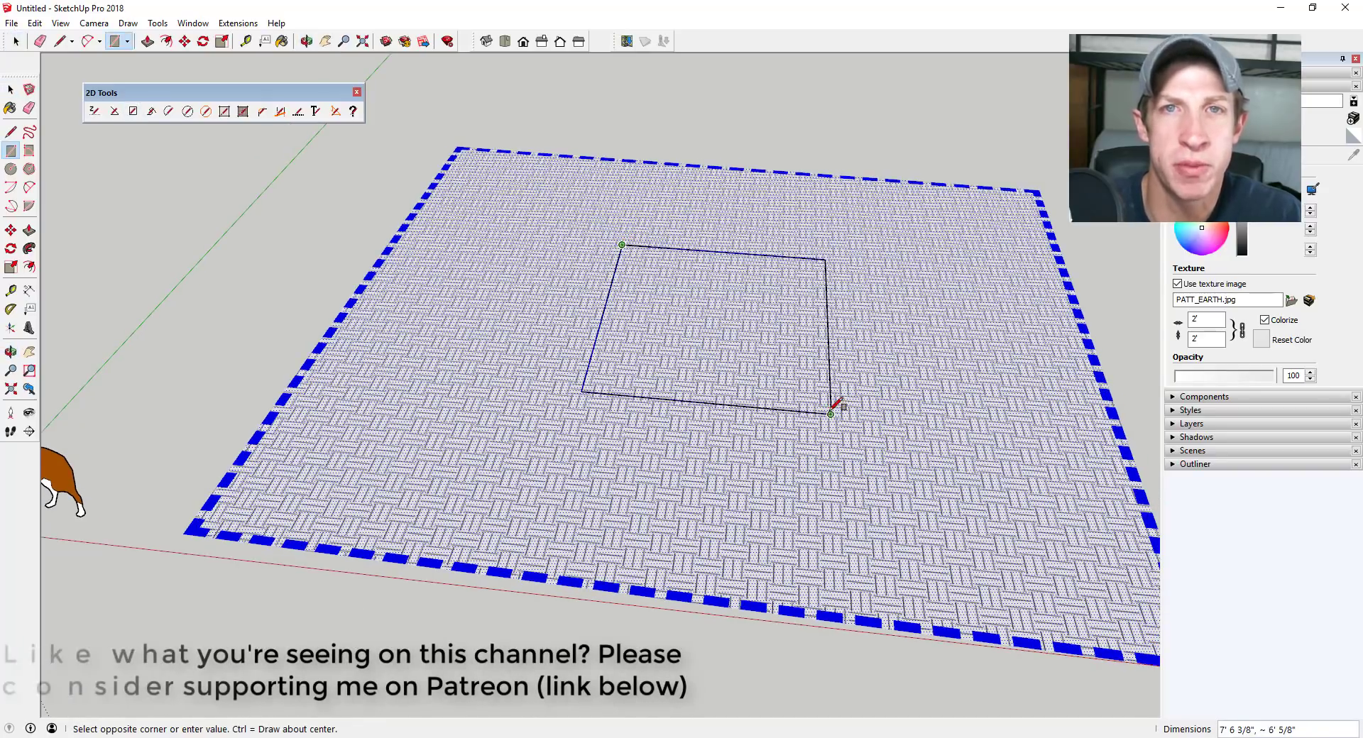
click(830, 413)
key(space)
Hatch the inner rectangle with the PATT_CROSS pattern using 2D Hatching
click(678, 305)
click(242, 111)
right_click(296, 187)
scroll(848, 391, down, 3)
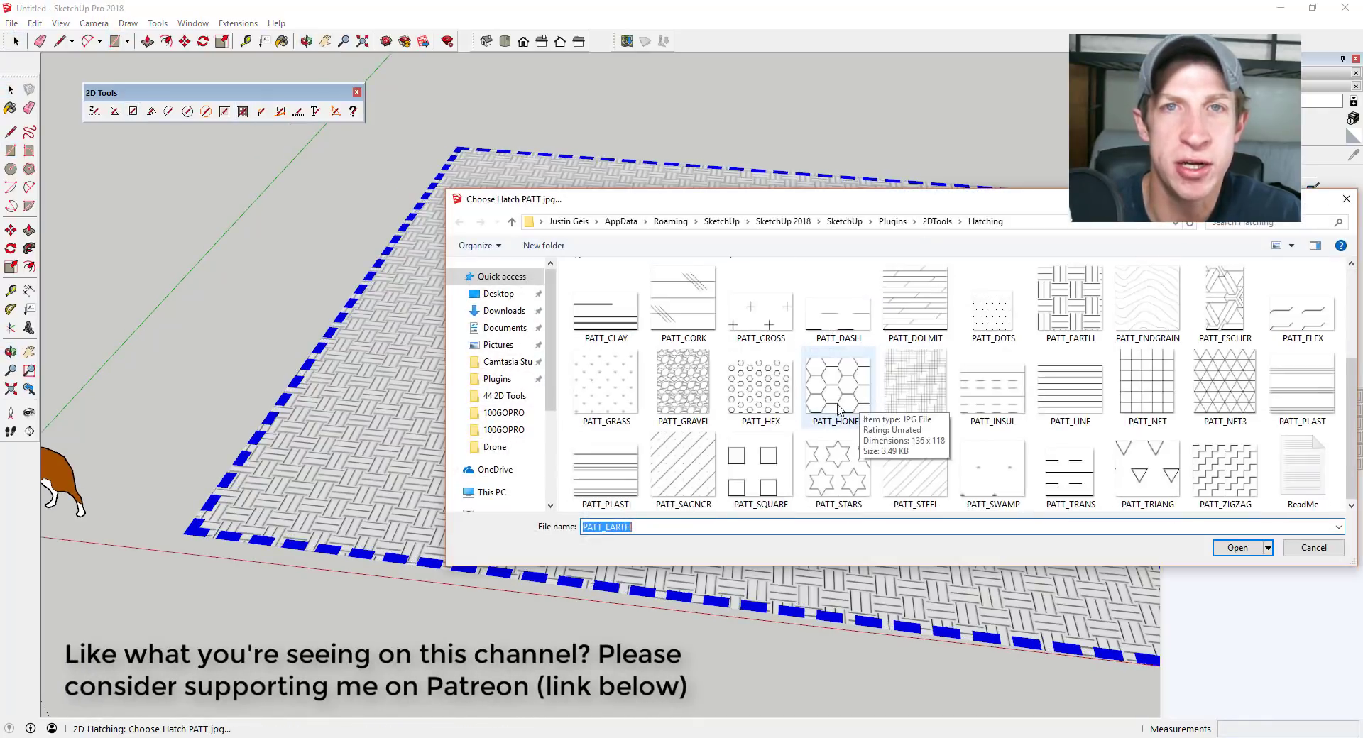
double_click(750, 328)
click(746, 335)
scroll(757, 307, up, 4)
key(space)
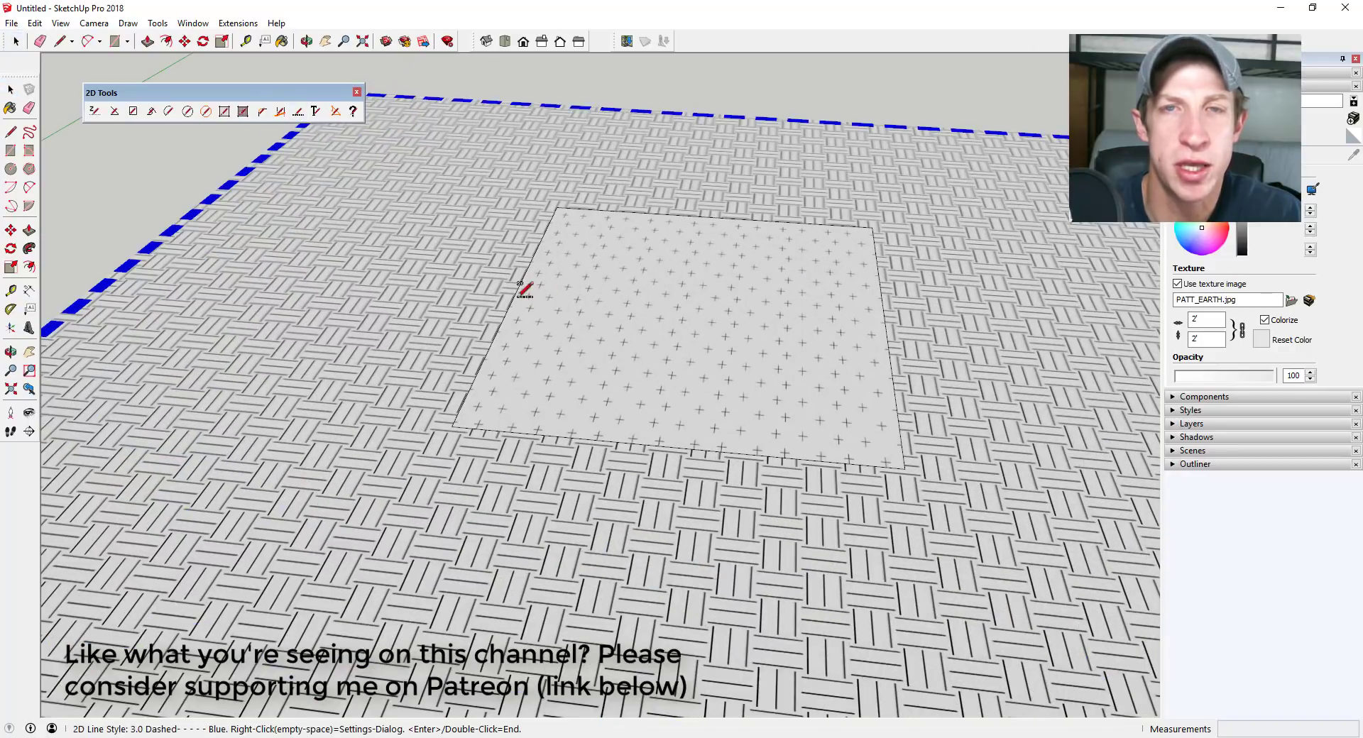
Change the 2D Line Style settings to width 1.0 and choose a style and color
right_click(458, 293)
click(298, 111)
right_click(557, 82)
click(713, 346)
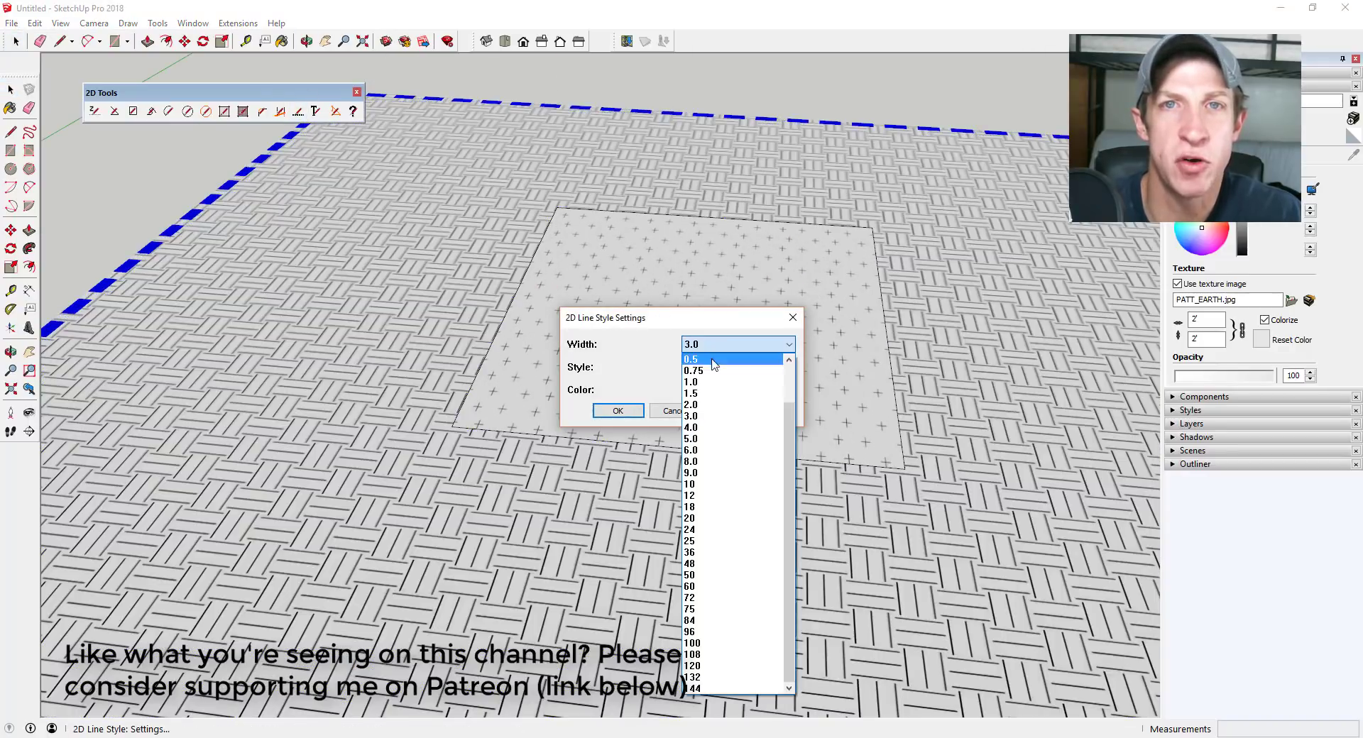
click(714, 384)
click(715, 371)
click(710, 399)
click(705, 392)
click(708, 429)
click(619, 411)
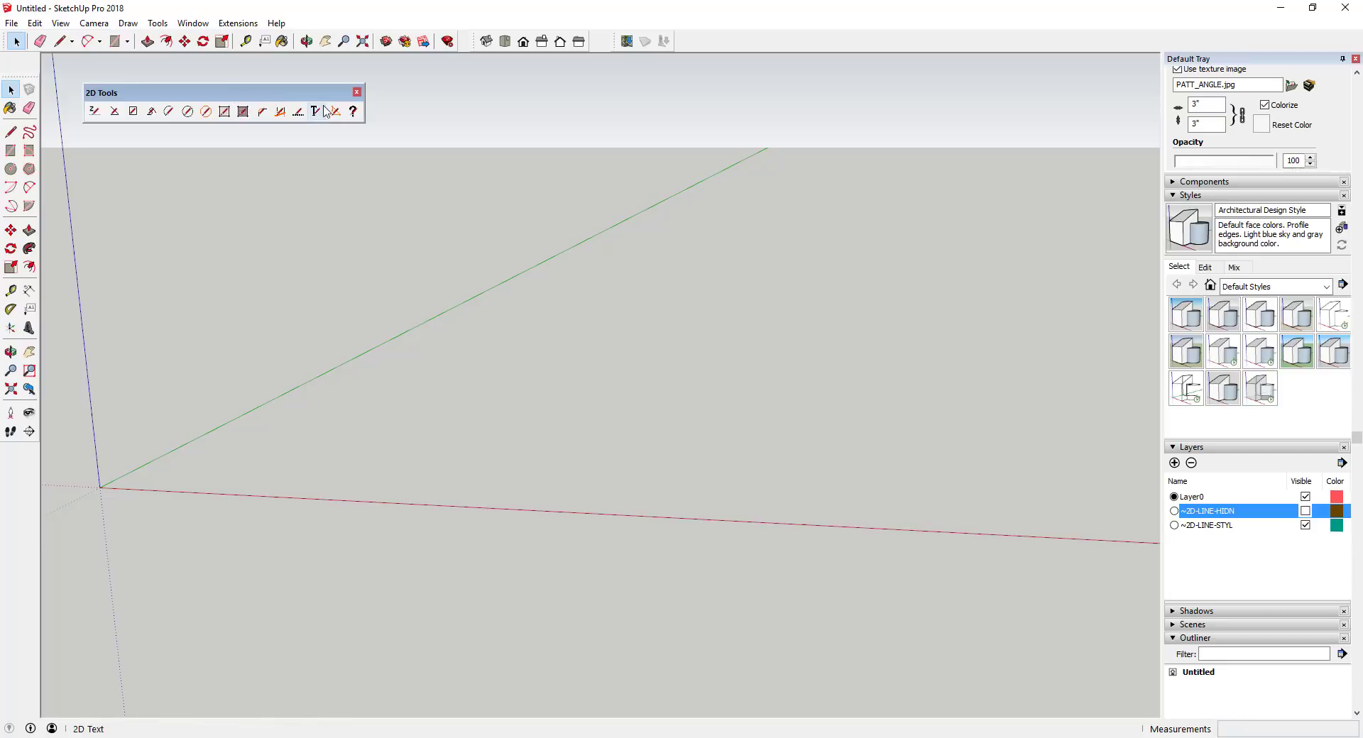
Open the 2D Tools help guide and read through the descriptions of the individual drawing tools
click(354, 112)
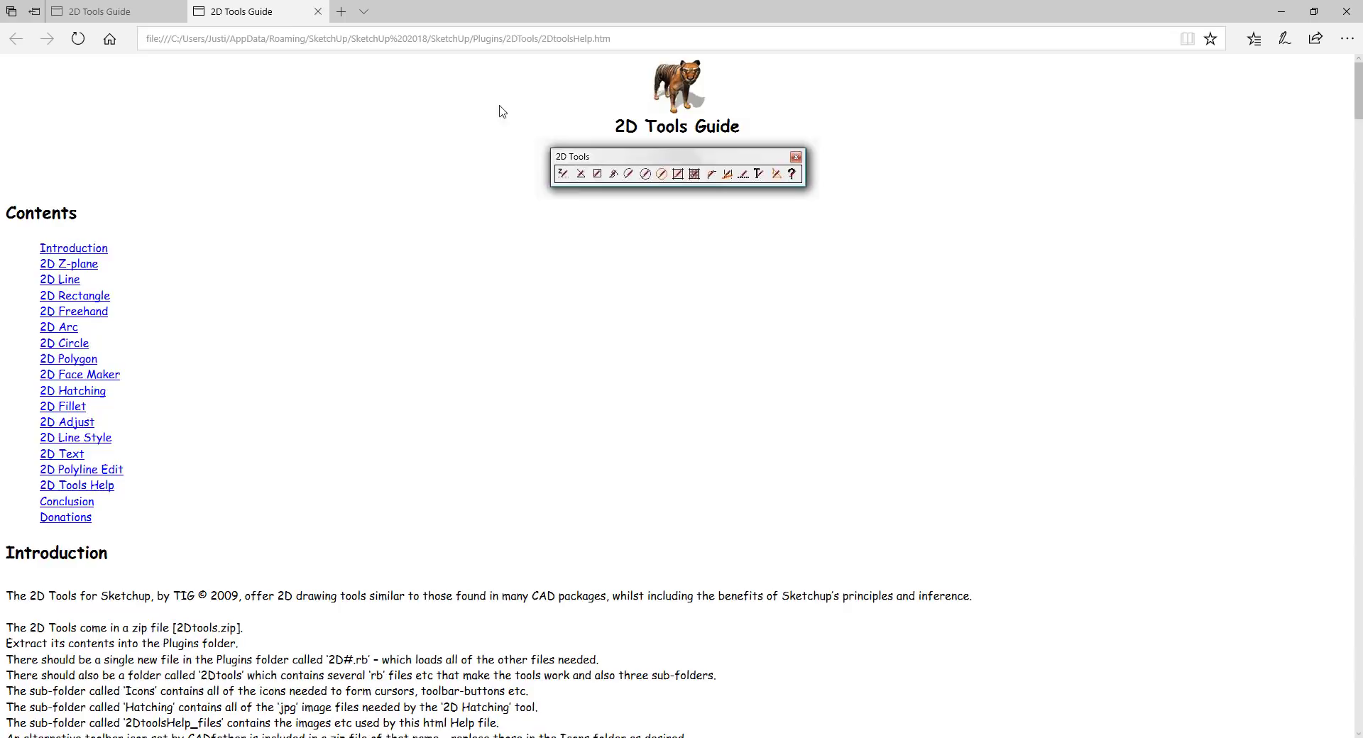
scroll(272, 241, down, 10)
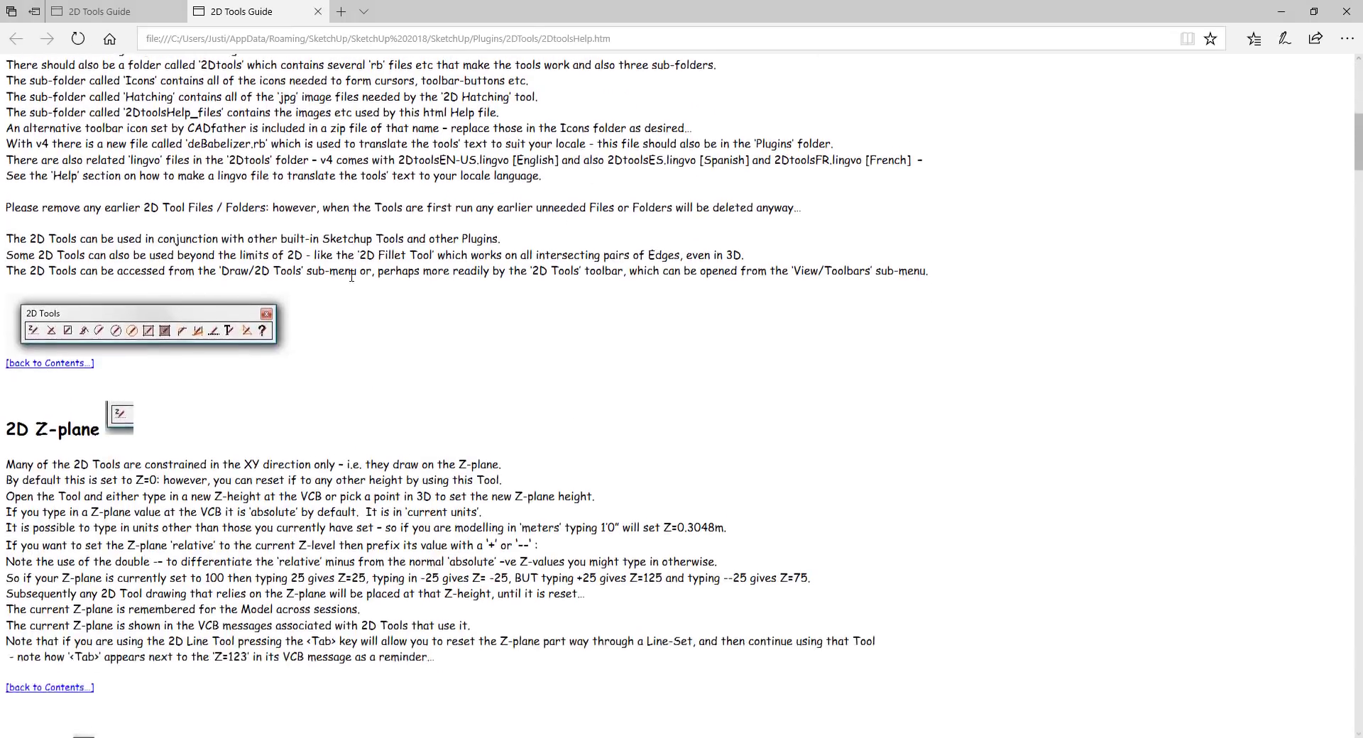
scroll(355, 276, down, 10)
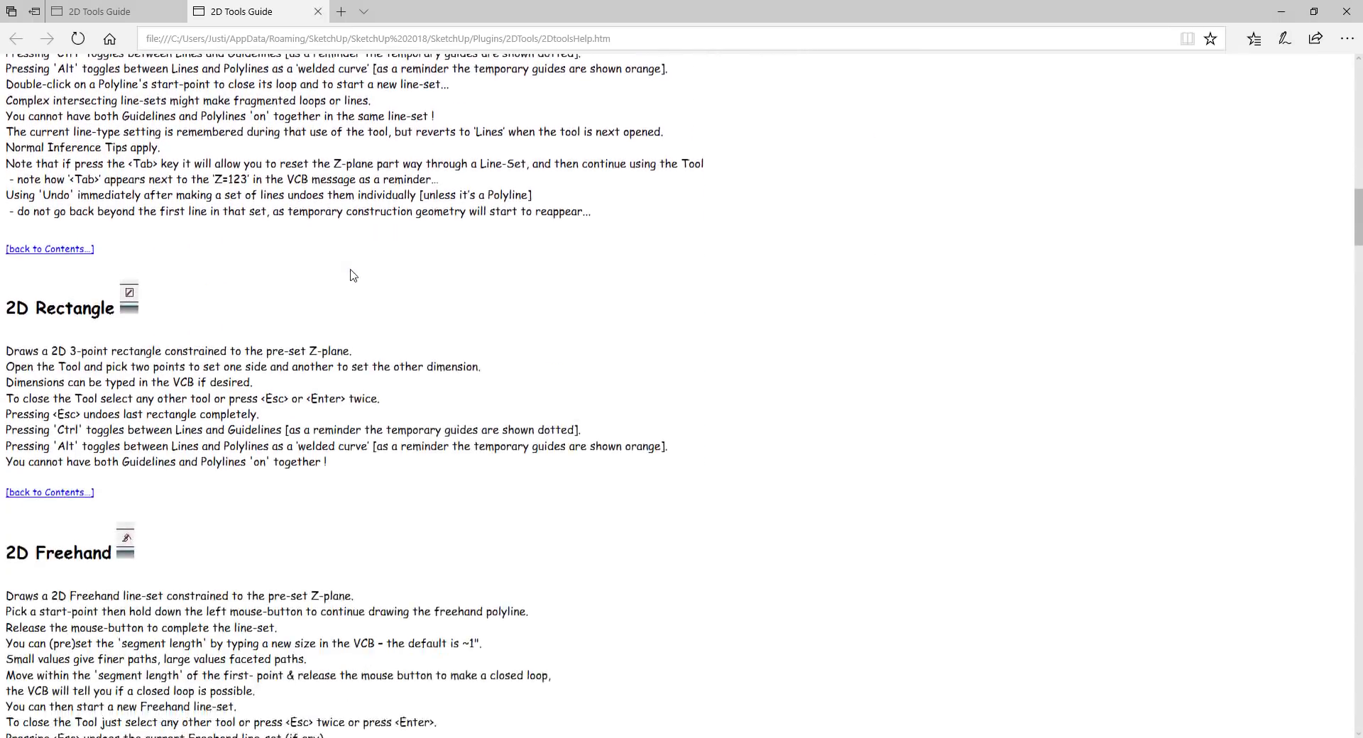
scroll(345, 274, down, 10)
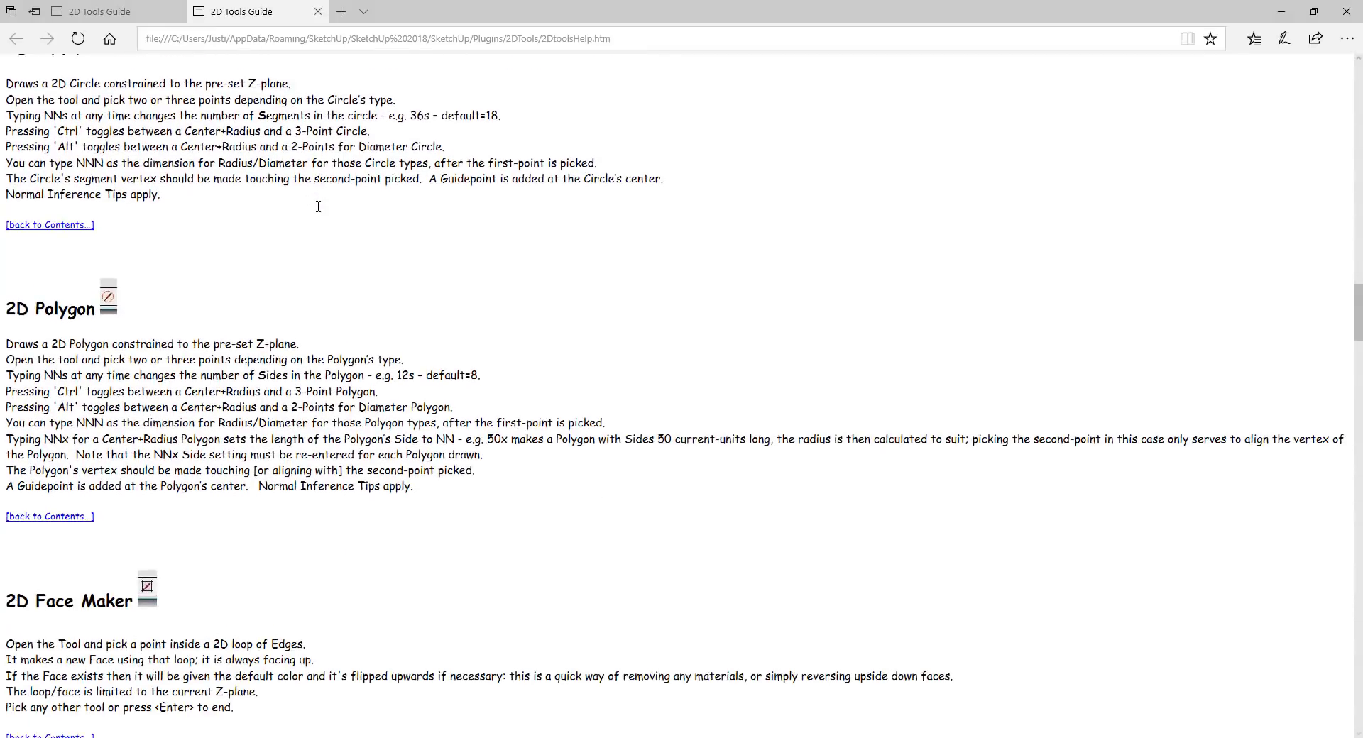
scroll(318, 210, down, 6)
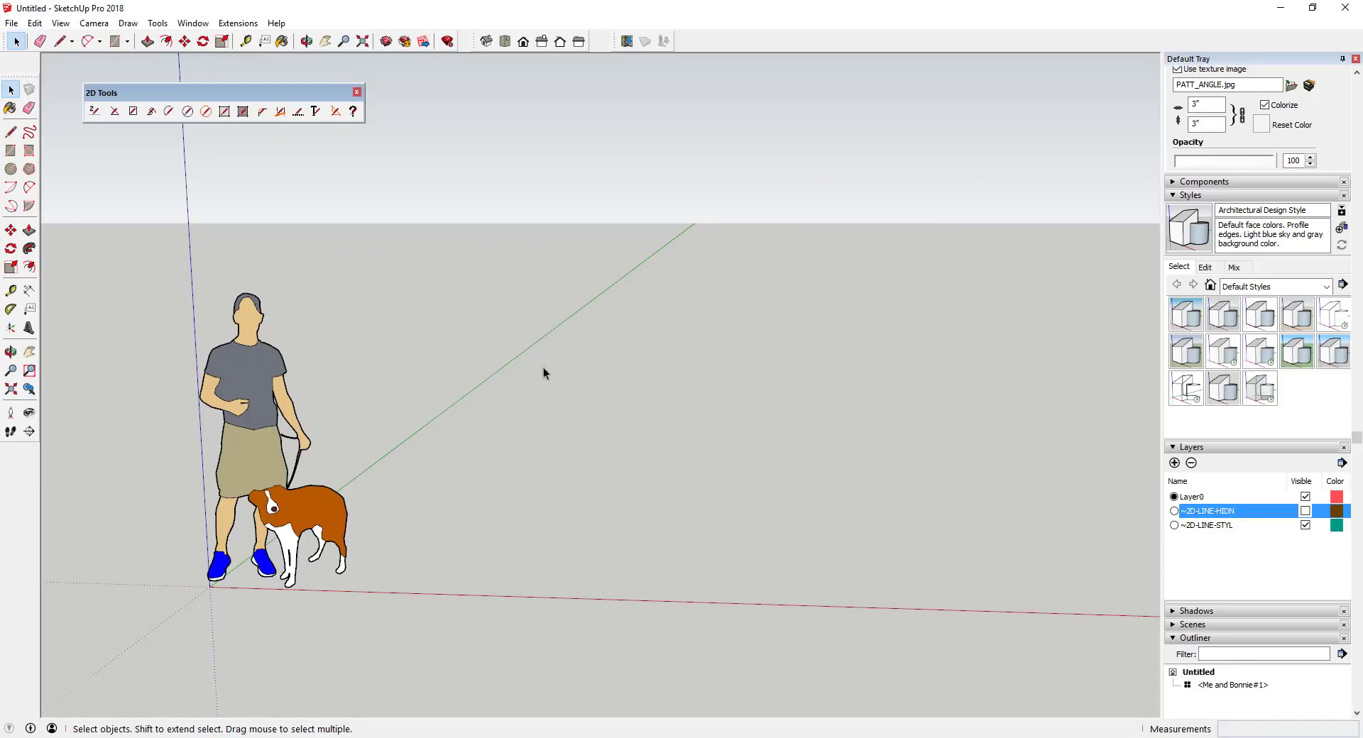
click(95, 111)
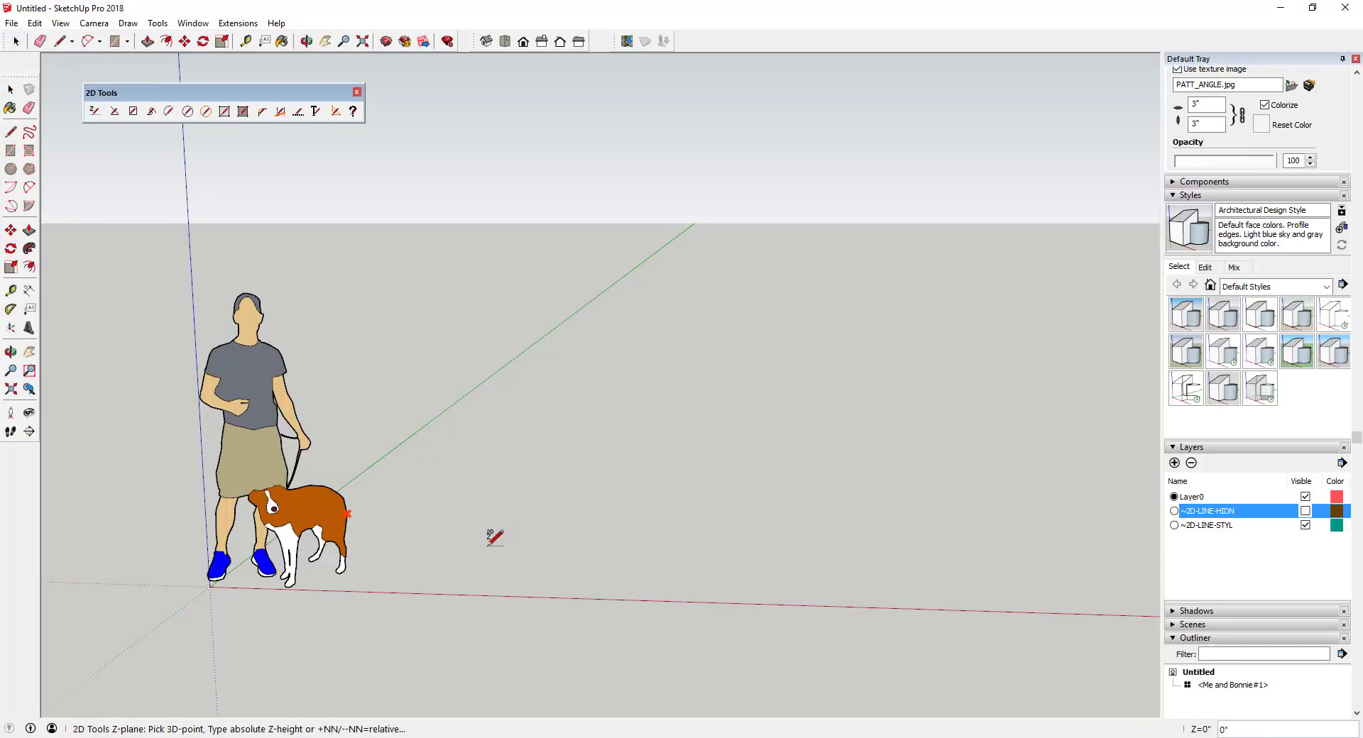
key(space)
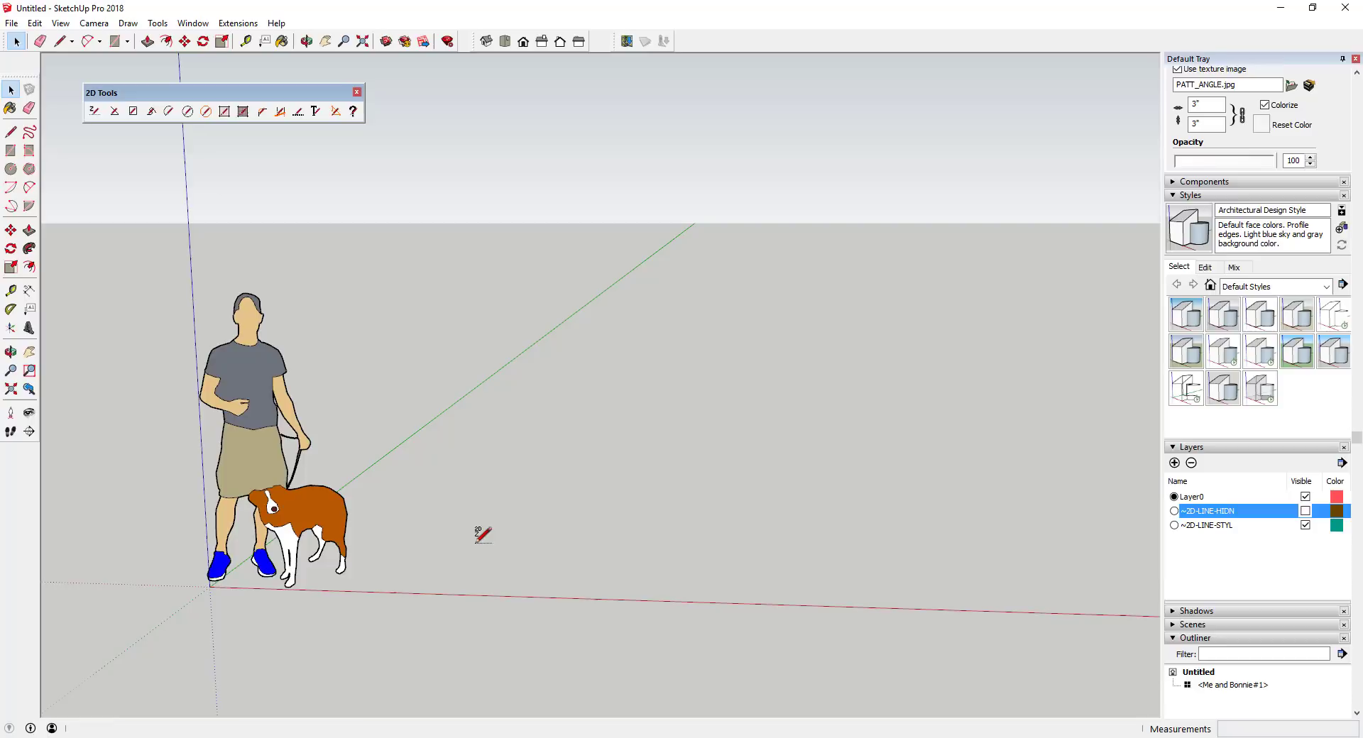
Sketch loose curves beside the figure with 2D Freehand, inspect them from another angle and erase them
click(151, 111)
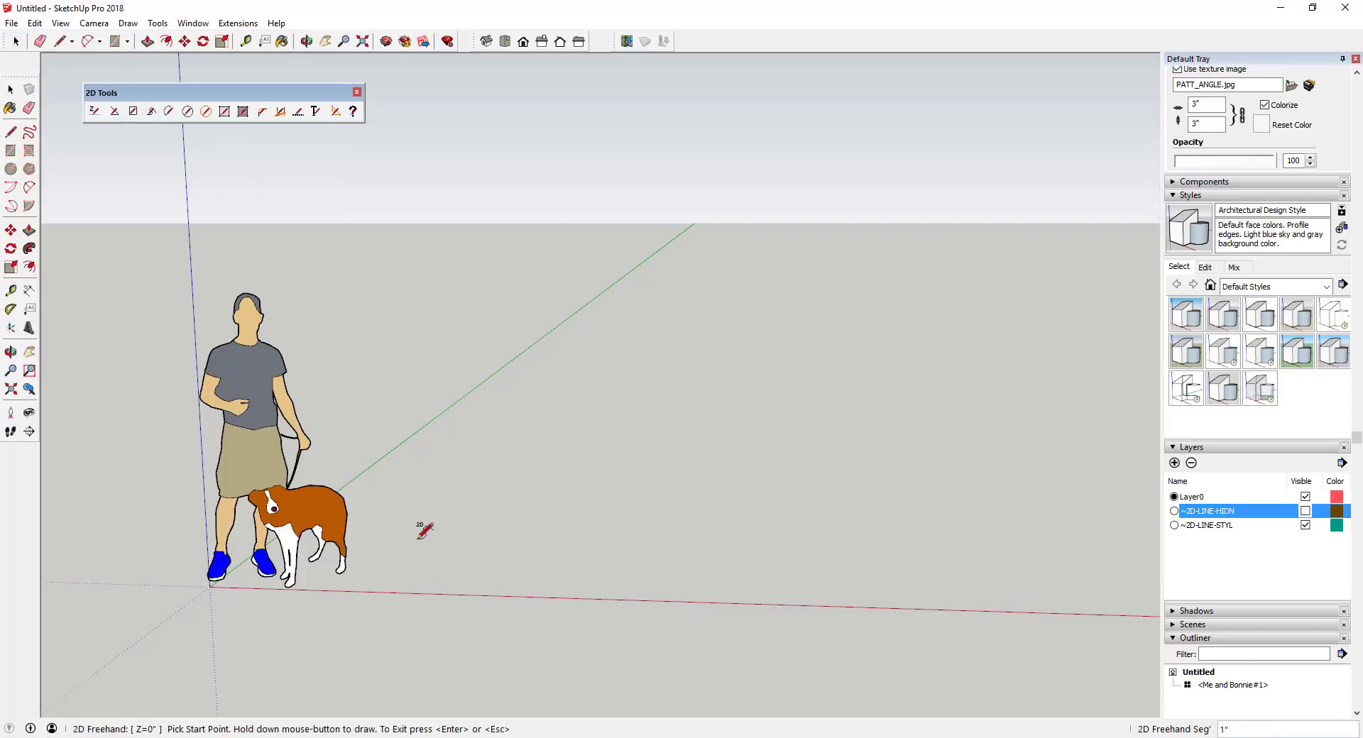
drag(409, 525, 490, 548)
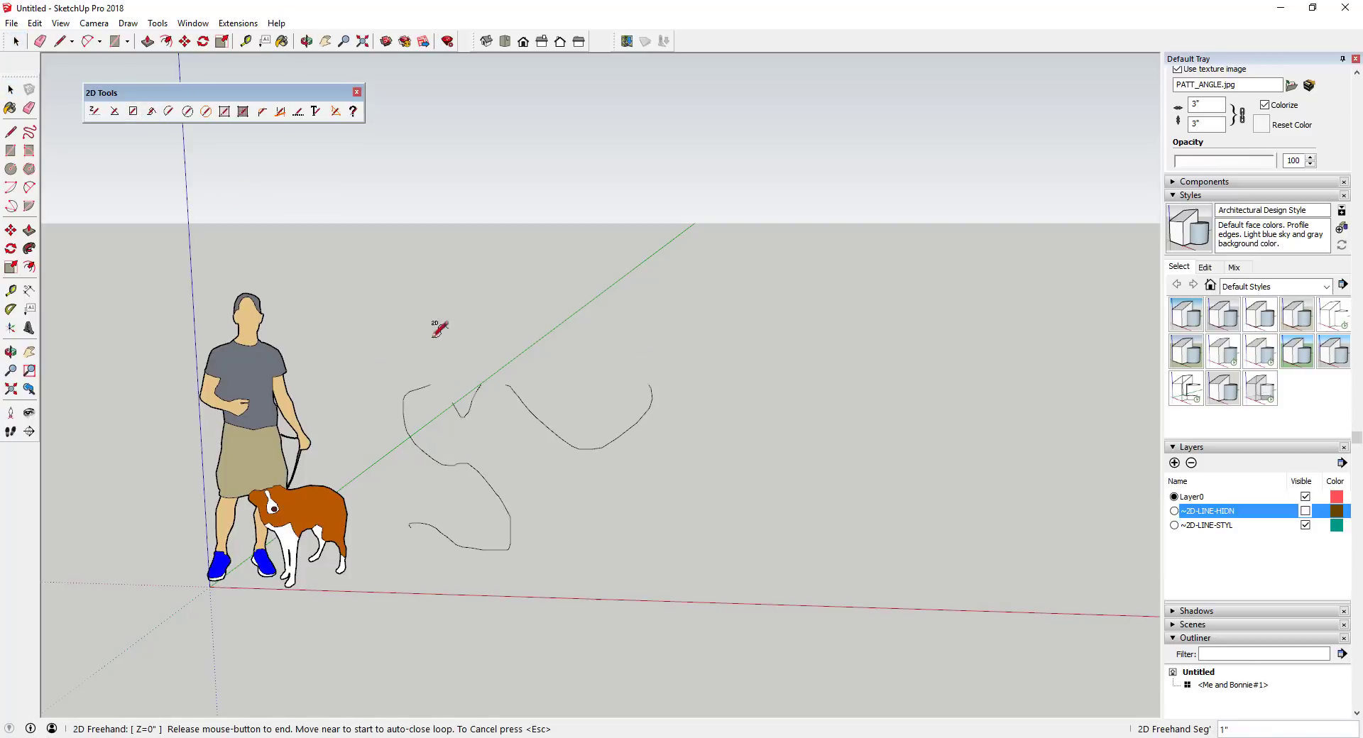
mouse_move(624, 289)
mouse_down()
mouse_move(743, 329)
mouse_move(718, 390)
mouse_up()
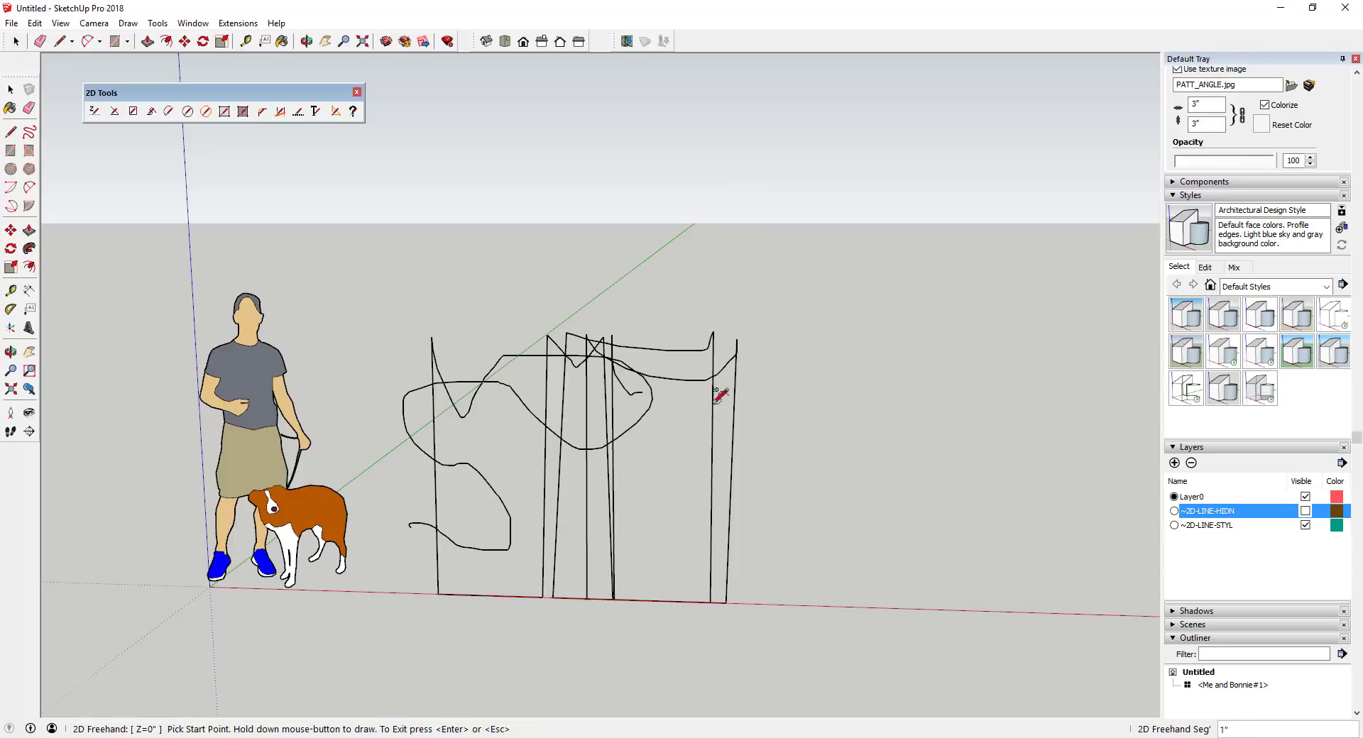
mouse_move(765, 474)
middle_down()
mouse_move(730, 471)
mouse_move(523, 551)
mouse_move(584, 450)
mouse_move(736, 502)
mouse_move(486, 526)
mouse_move(636, 450)
mouse_move(733, 535)
mouse_move(727, 487)
middle_up()
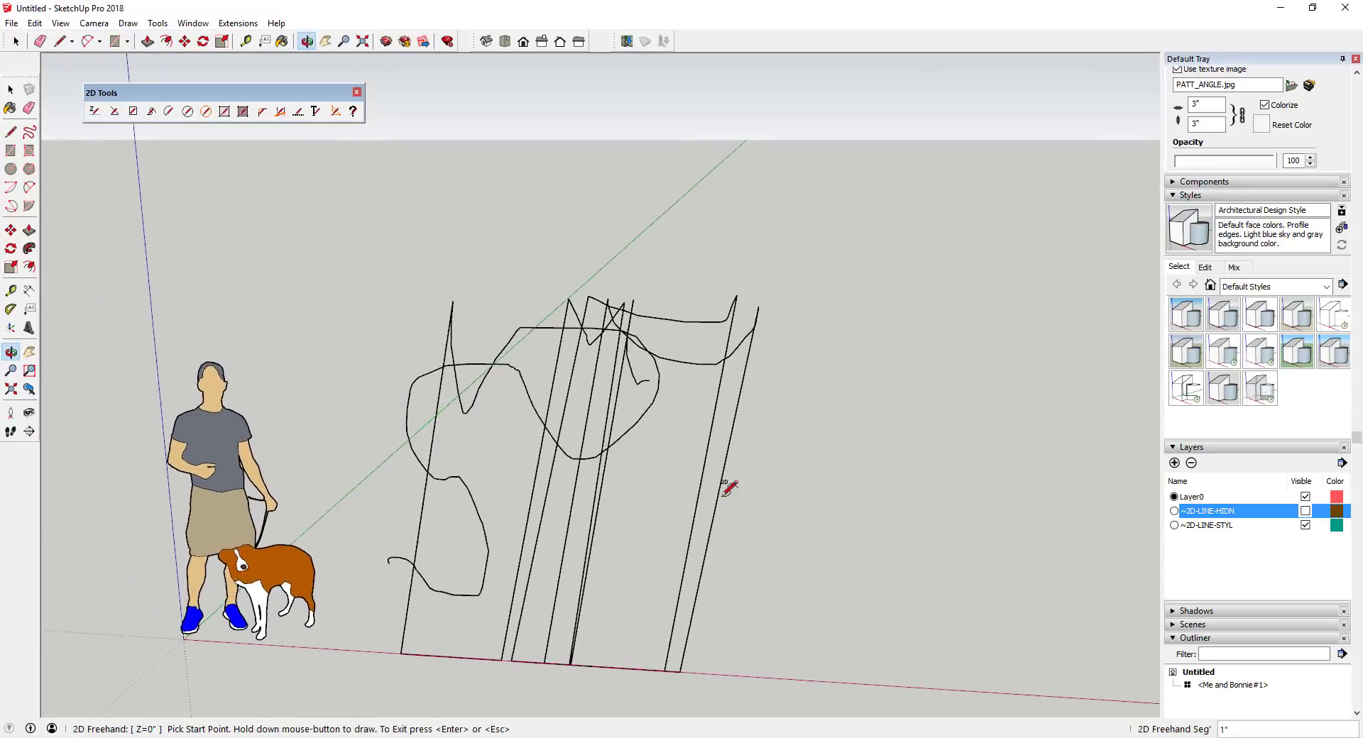
key(e)
mouse_move(716, 496)
mouse_down()
mouse_move(741, 495)
mouse_move(593, 456)
mouse_up()
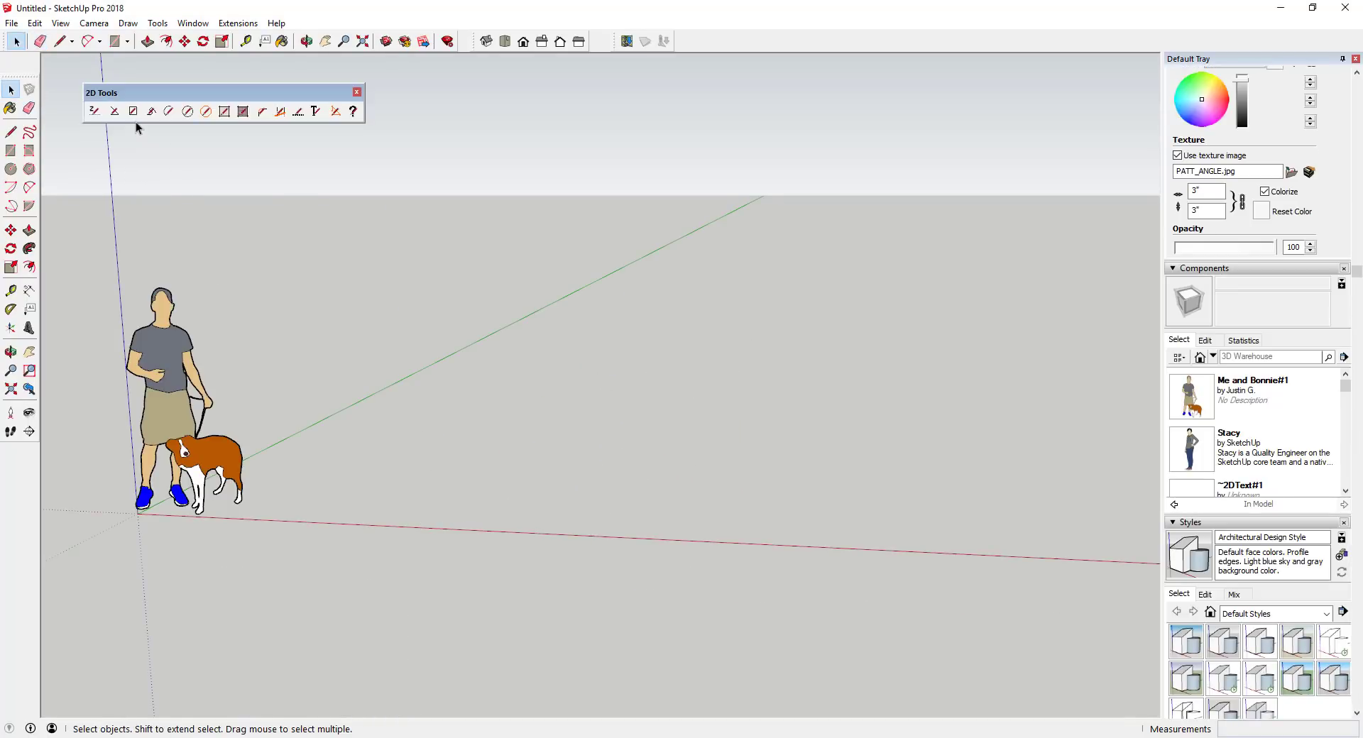
Draw a long, narrow 2D rectangle on the ground plane beside the figure, running along the green axis direction
click(132, 112)
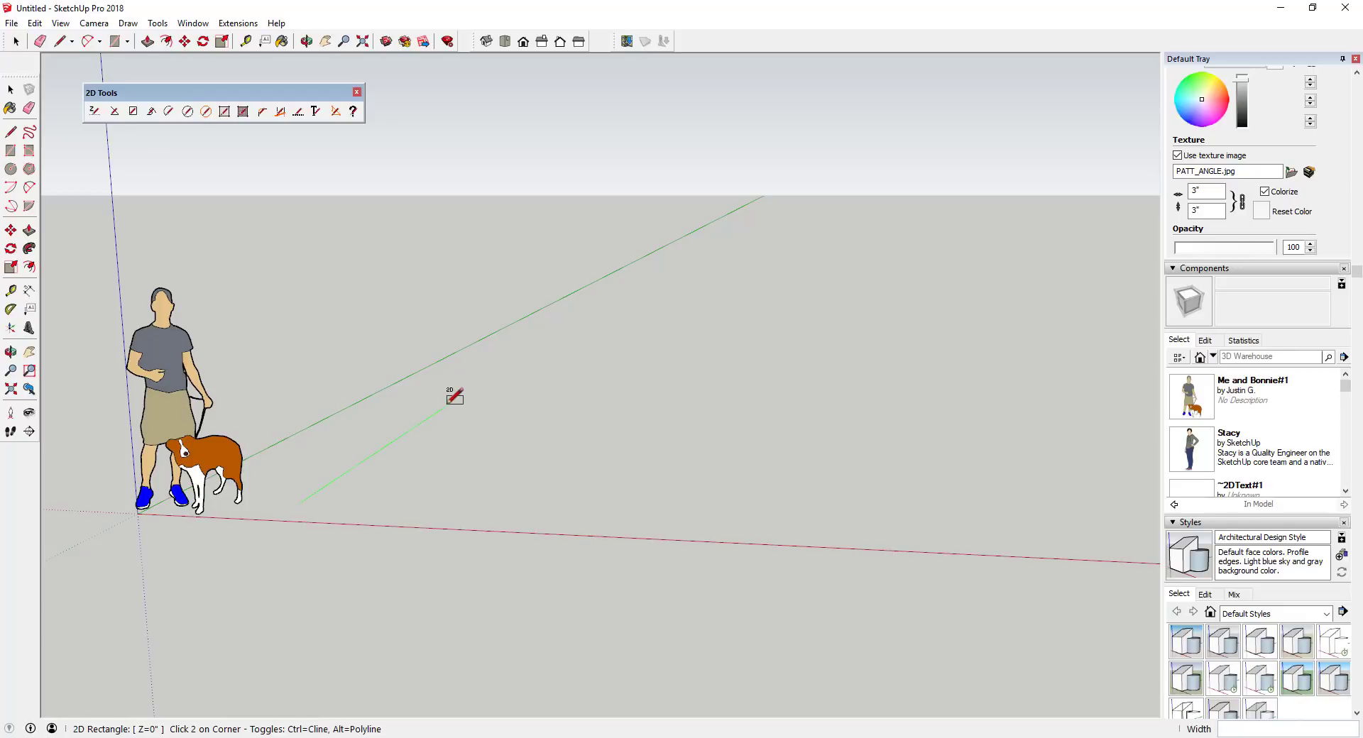
key(Return)
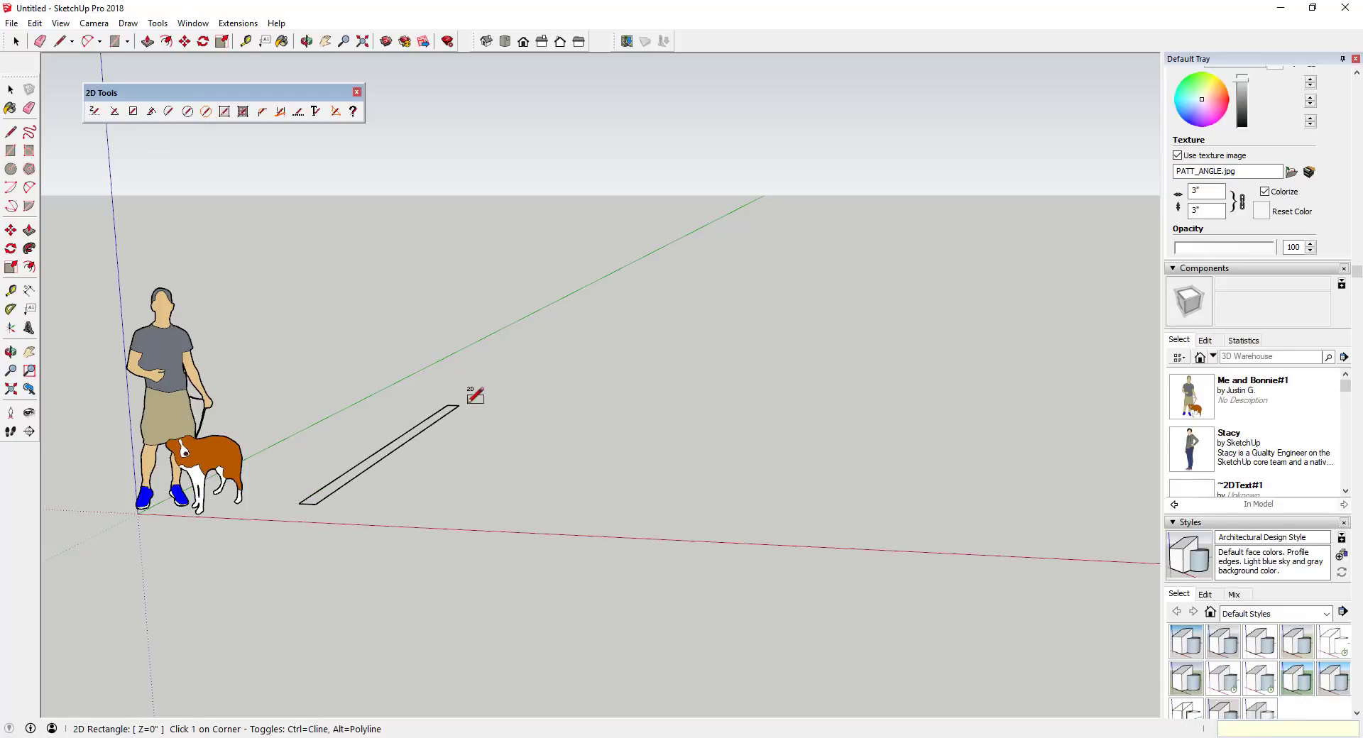
Raise the 2D Z-plane by +24 and draw a matching narrow rectangle with a 6" short side above the first one
click(94, 111)
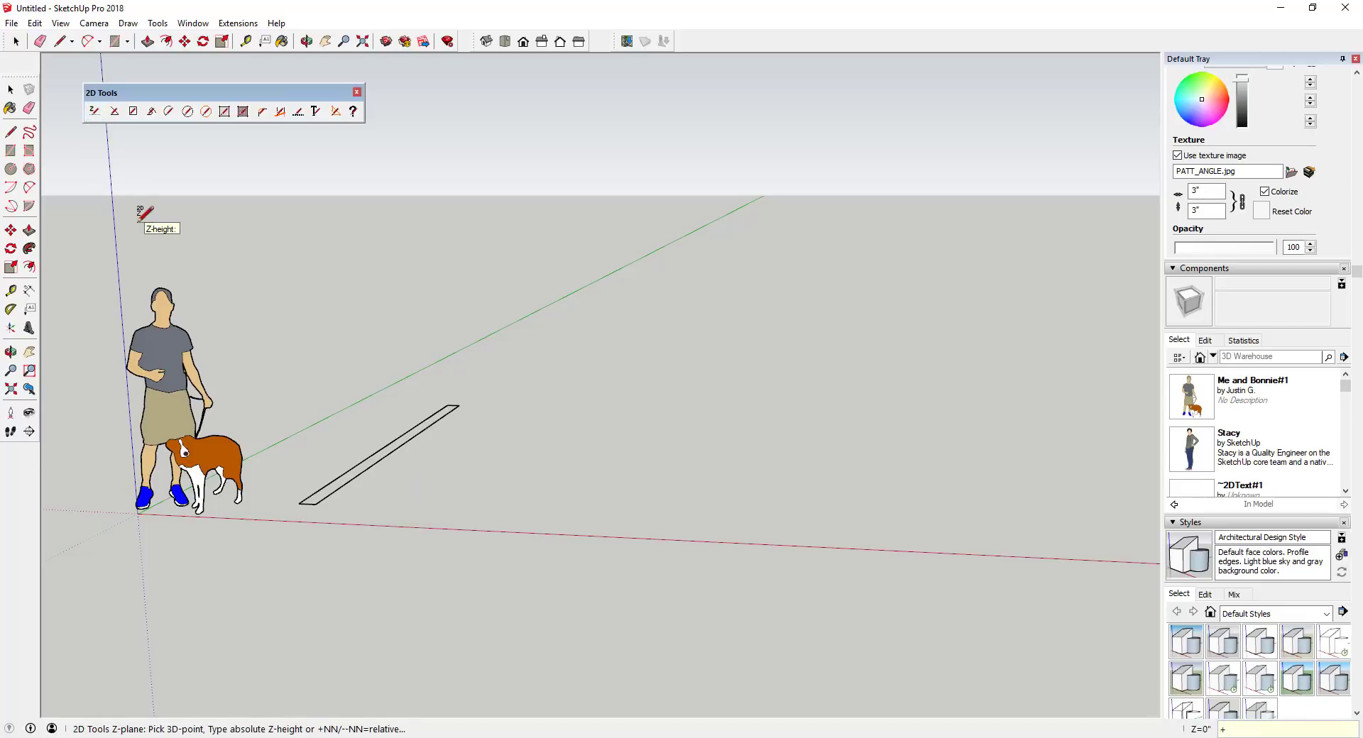
text(+24)
key(Return)
click(133, 111)
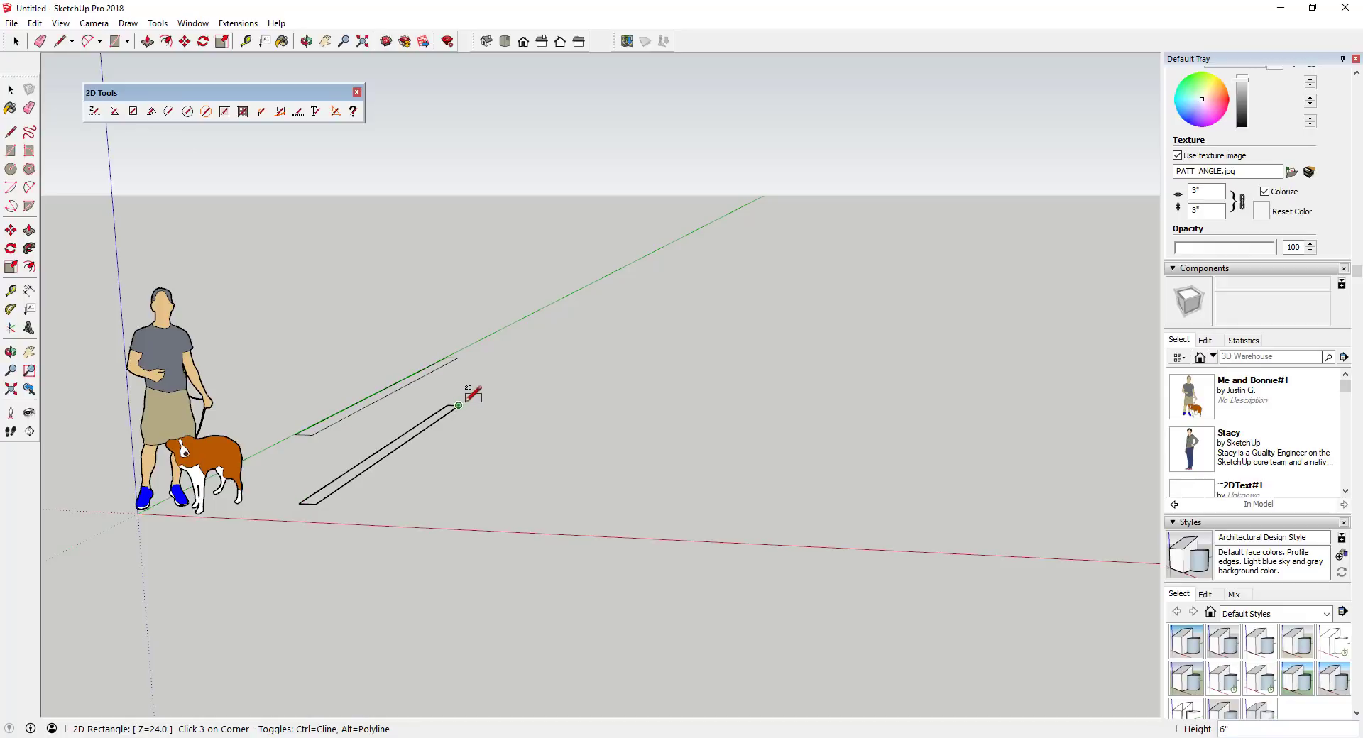
Draw a 2D line about 15' 8" long beside the narrow rectangles, plus a dashed construction line next to it
middle_drag(329, 412, 444, 301)
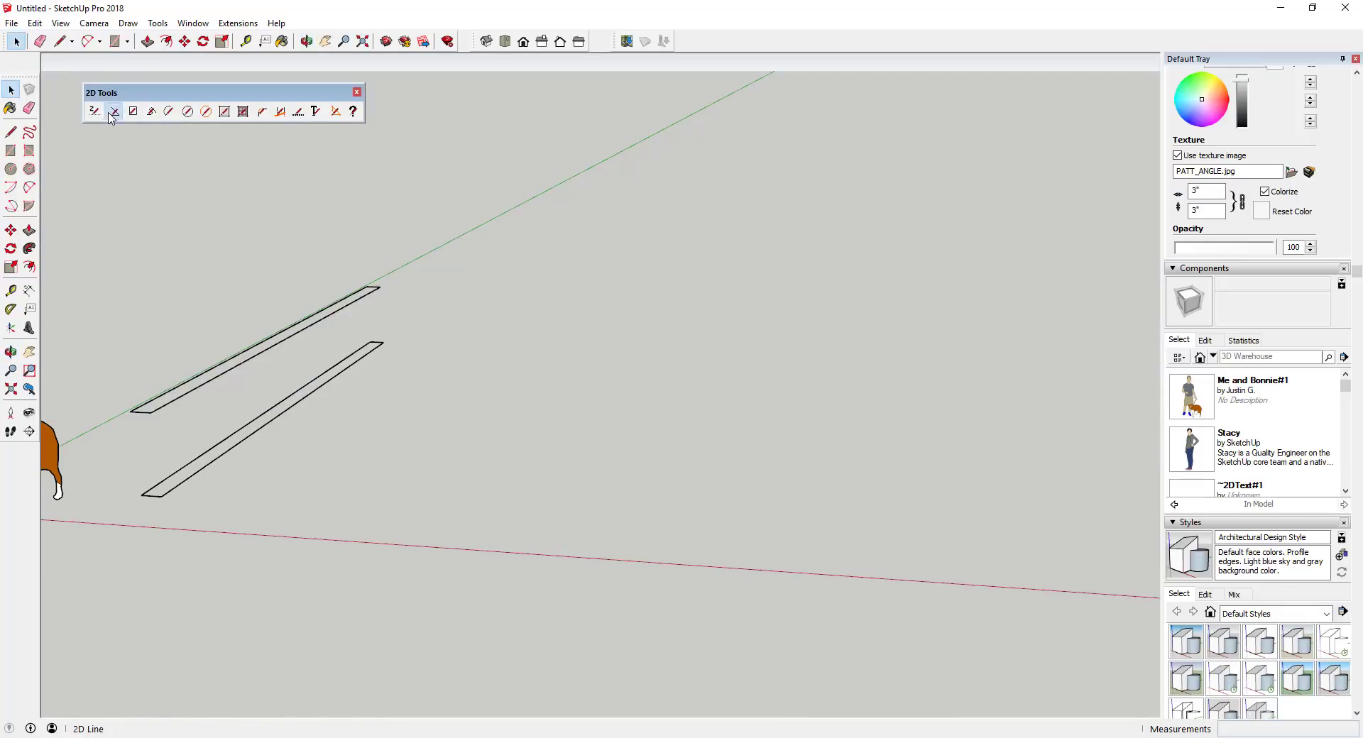
click(113, 111)
click(460, 516)
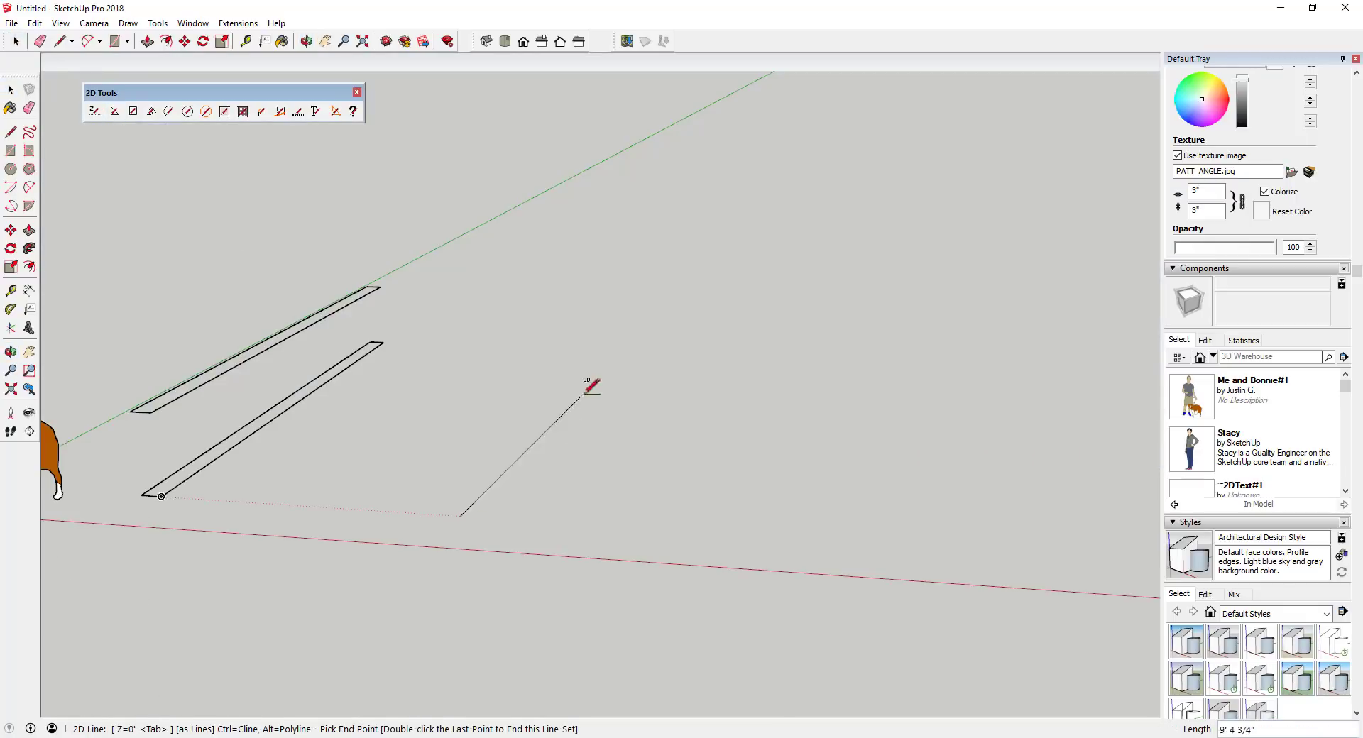
double_click(581, 346)
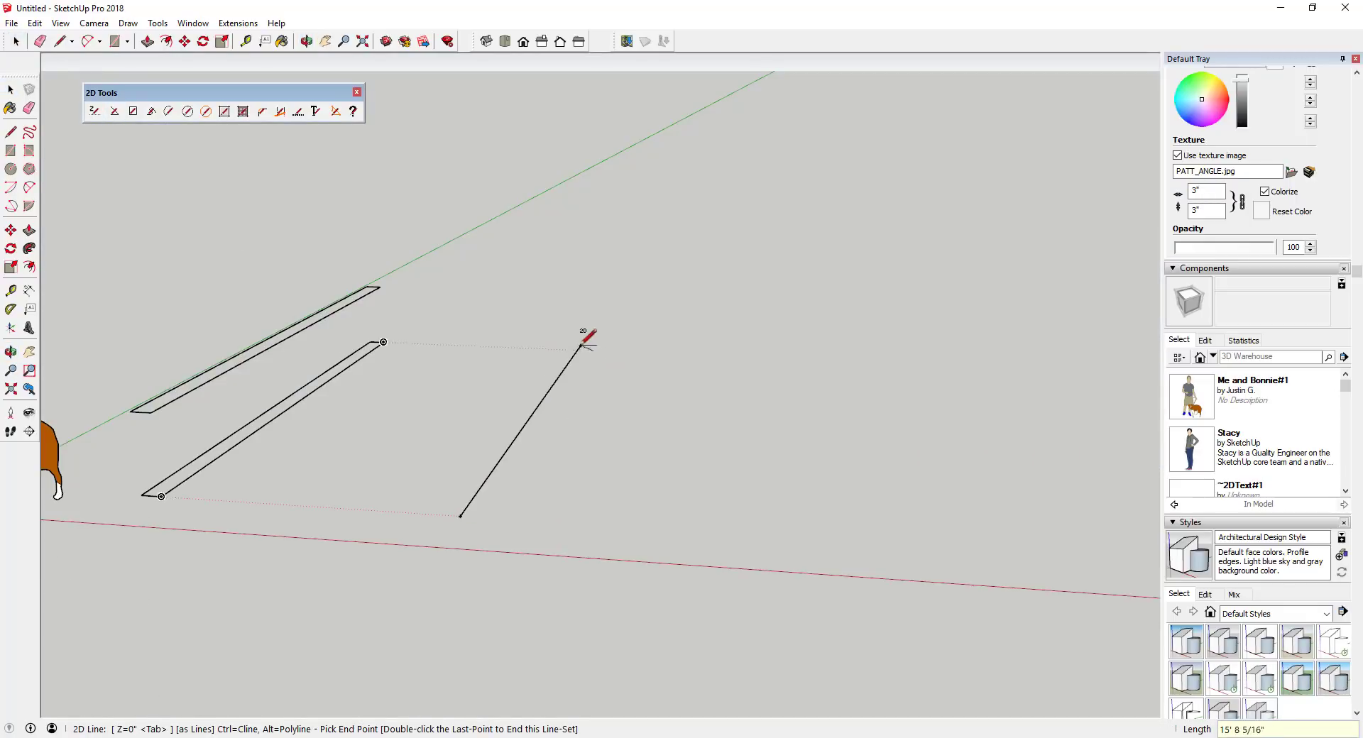
click(550, 521)
double_click(632, 355)
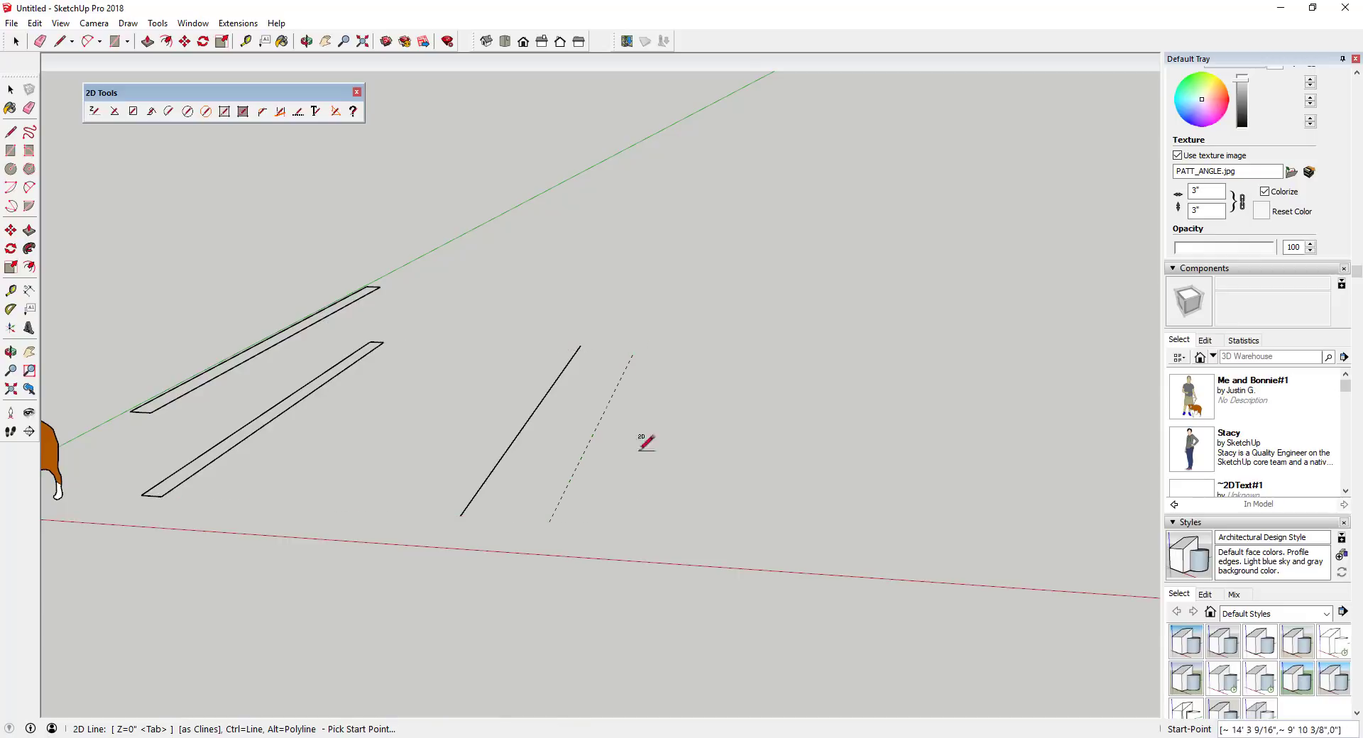
Draw a two-segment 2D polyline beside the dashed line, with its second segment 15' long along the red axis, and select it
click(647, 528)
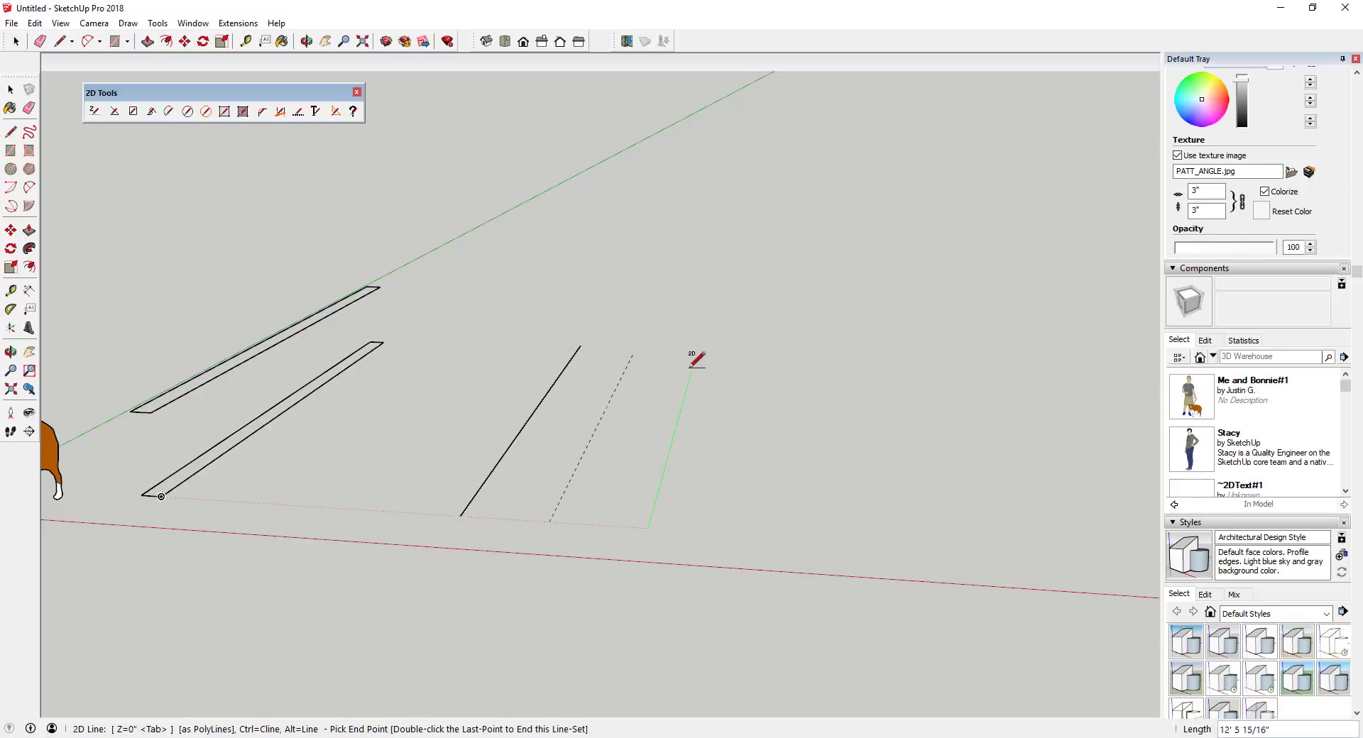
click(631, 349)
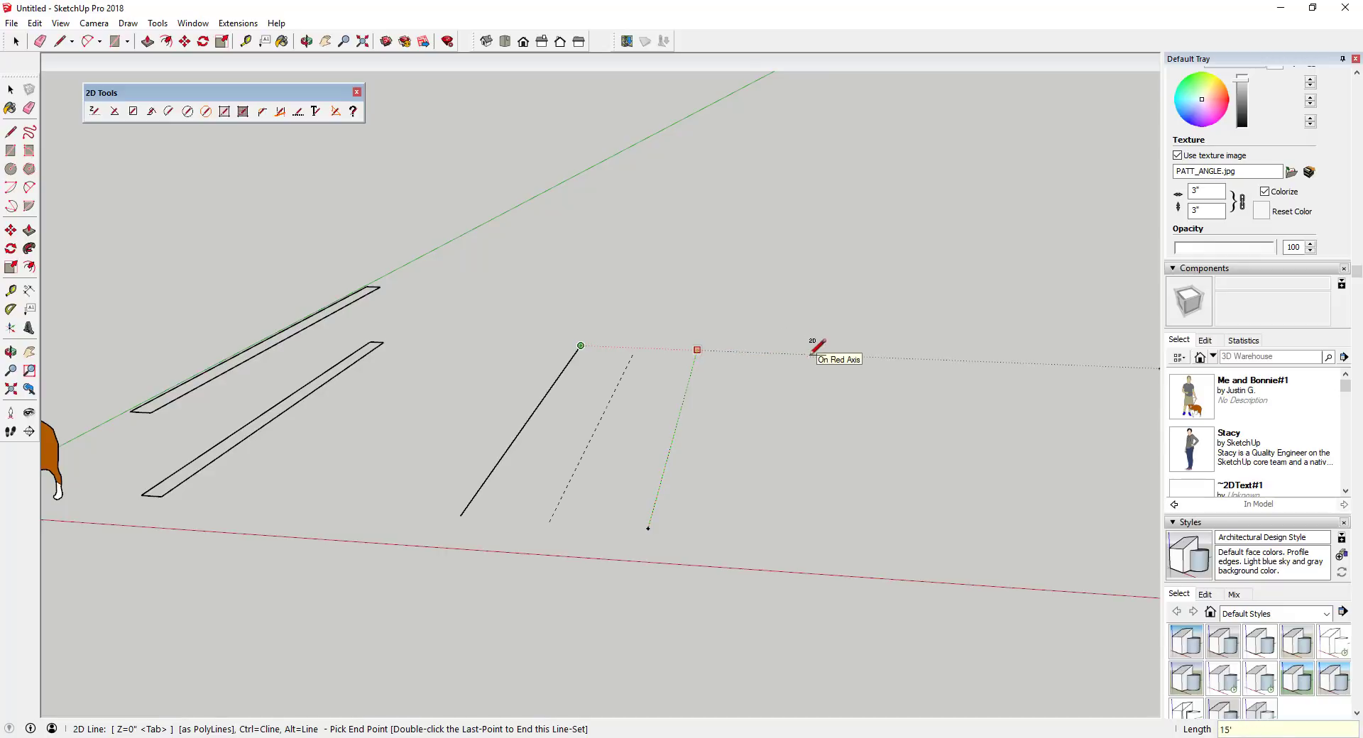
scroll(745, 357, down, 2)
double_click(1005, 361)
key(space)
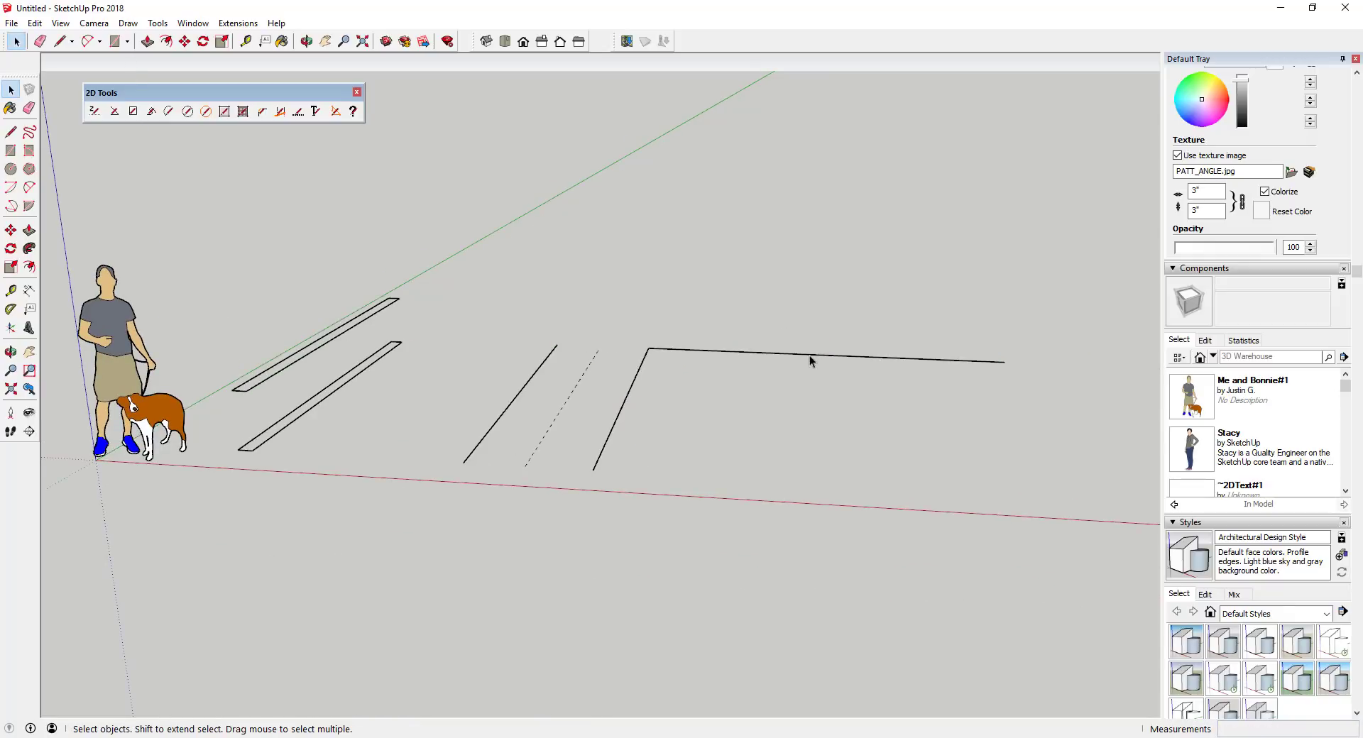
click(809, 355)
Draw two connected 2D segments as individual lines in an L shape beyond the polyline, and select the polyline for comparison
shift+middle_drag(877, 381, 516, 378)
click(115, 111)
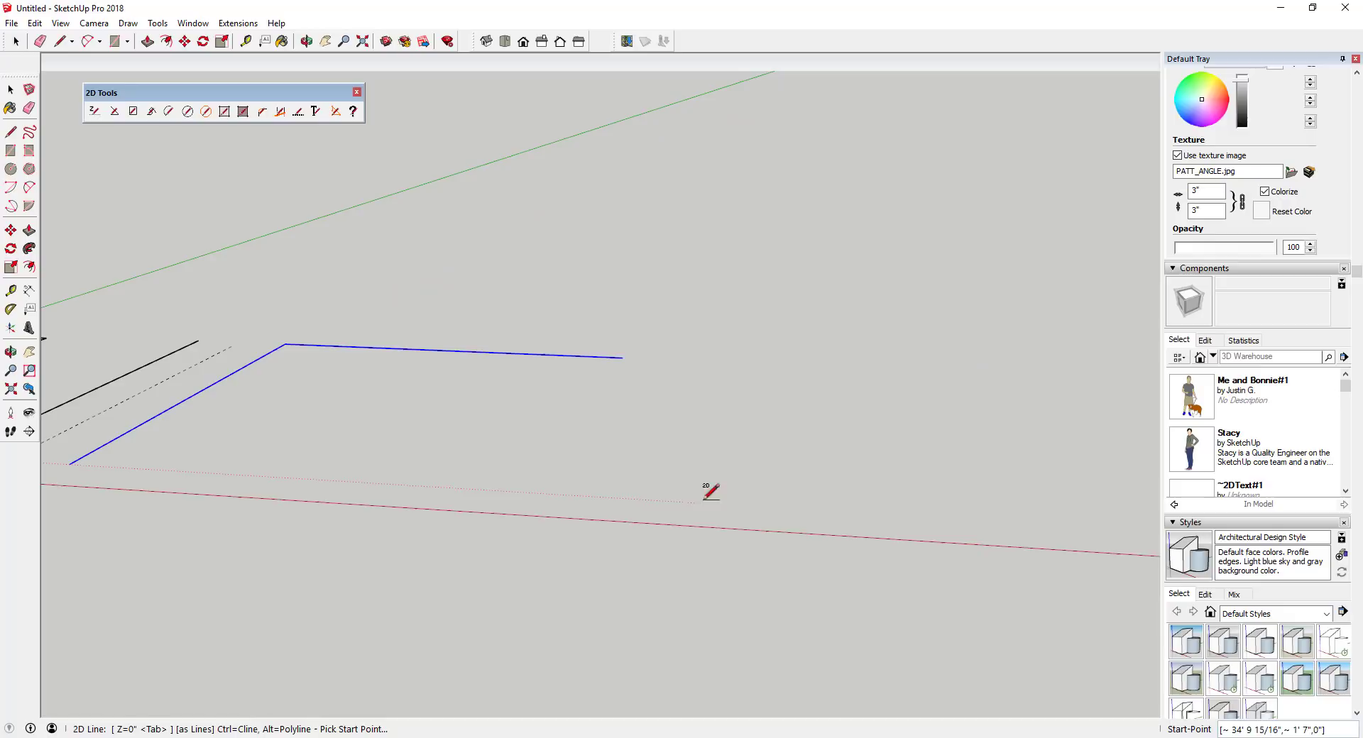
click(595, 518)
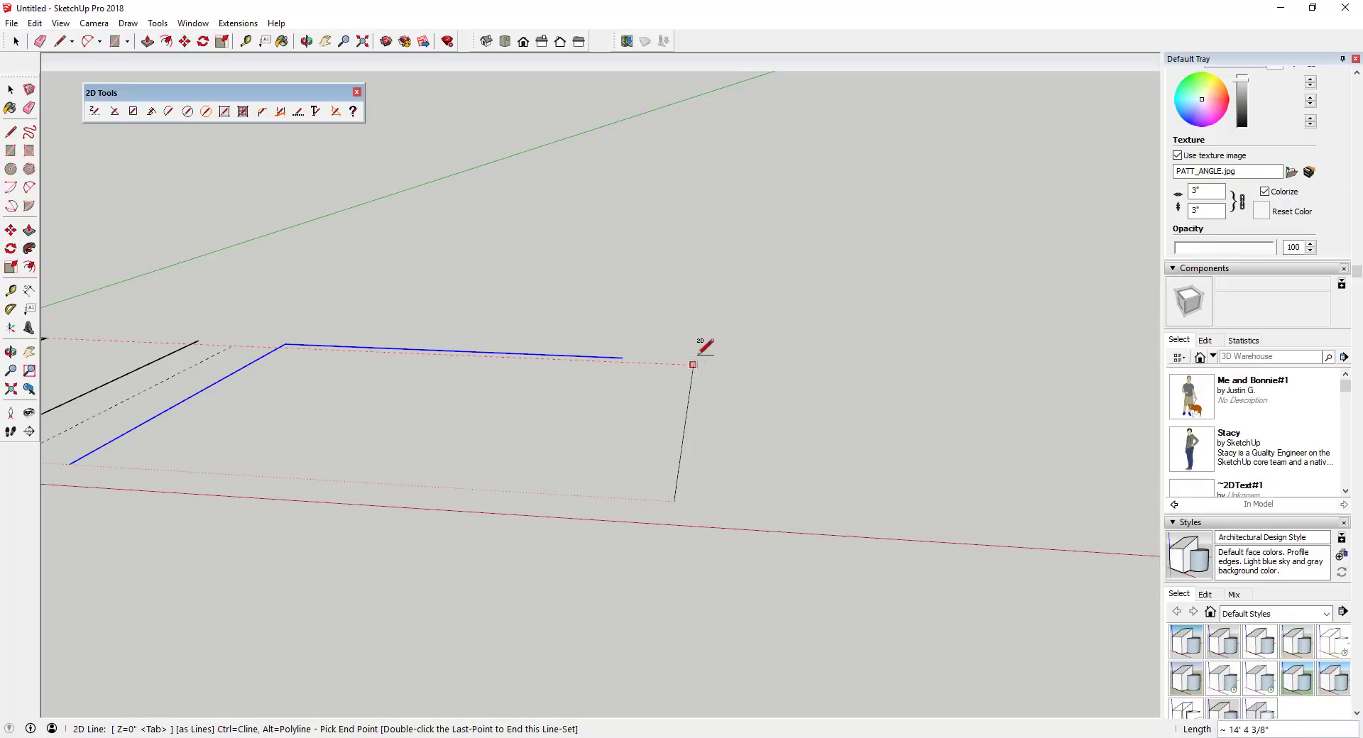
scroll(722, 339, up, 1)
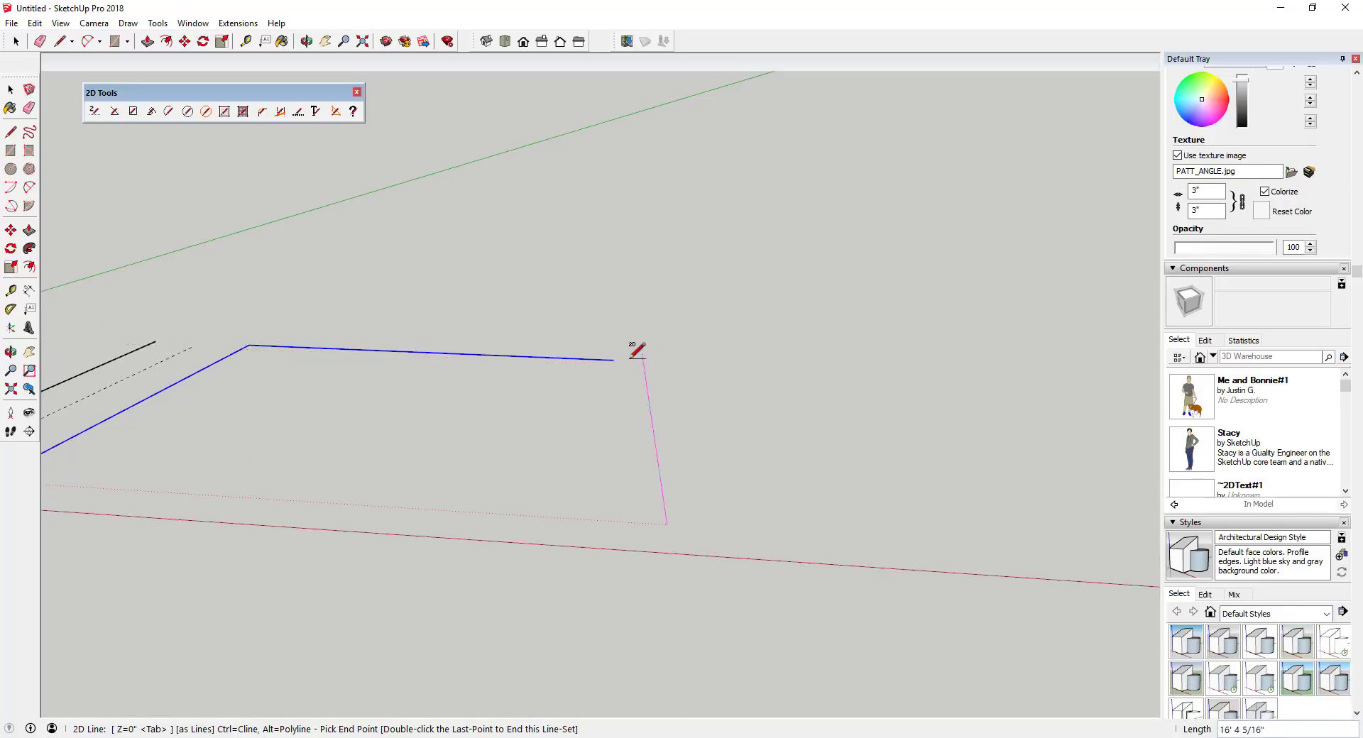
double_click(822, 368)
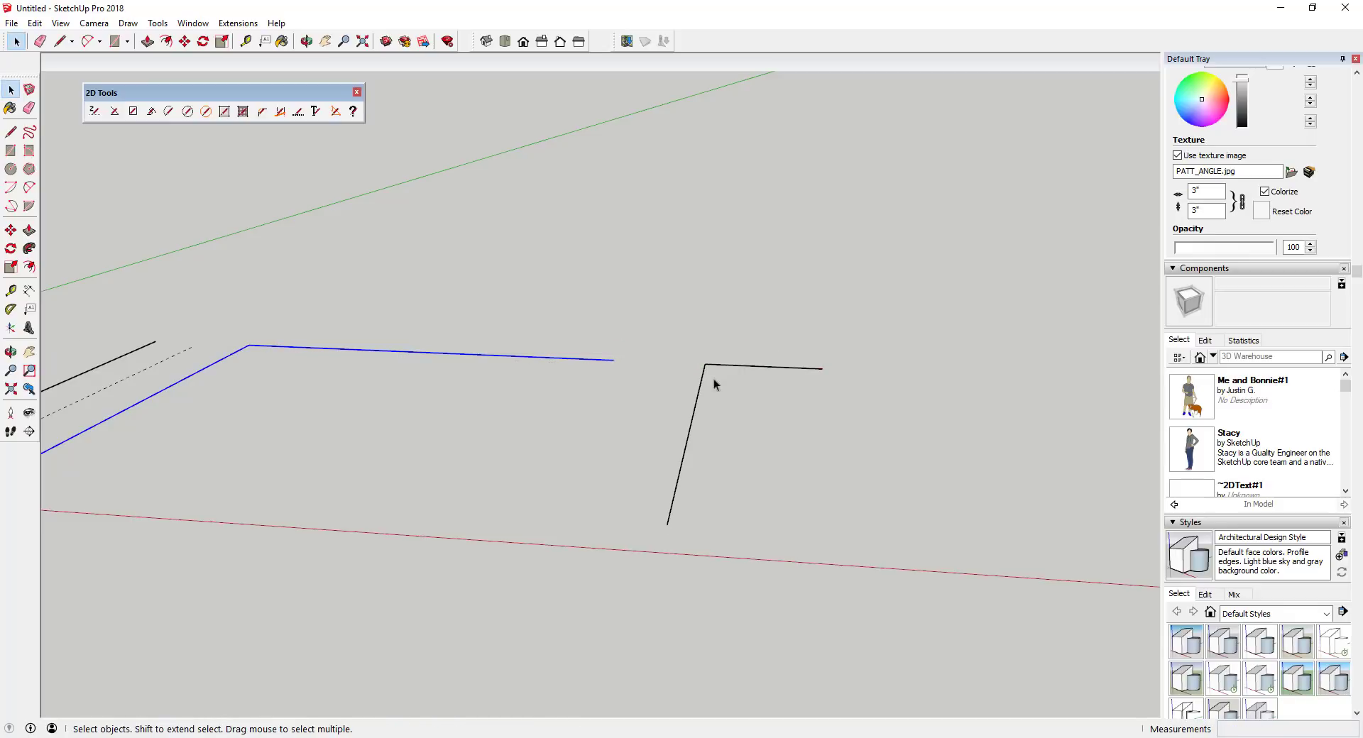
click(327, 351)
shift+middle_drag(329, 398, 521, 403)
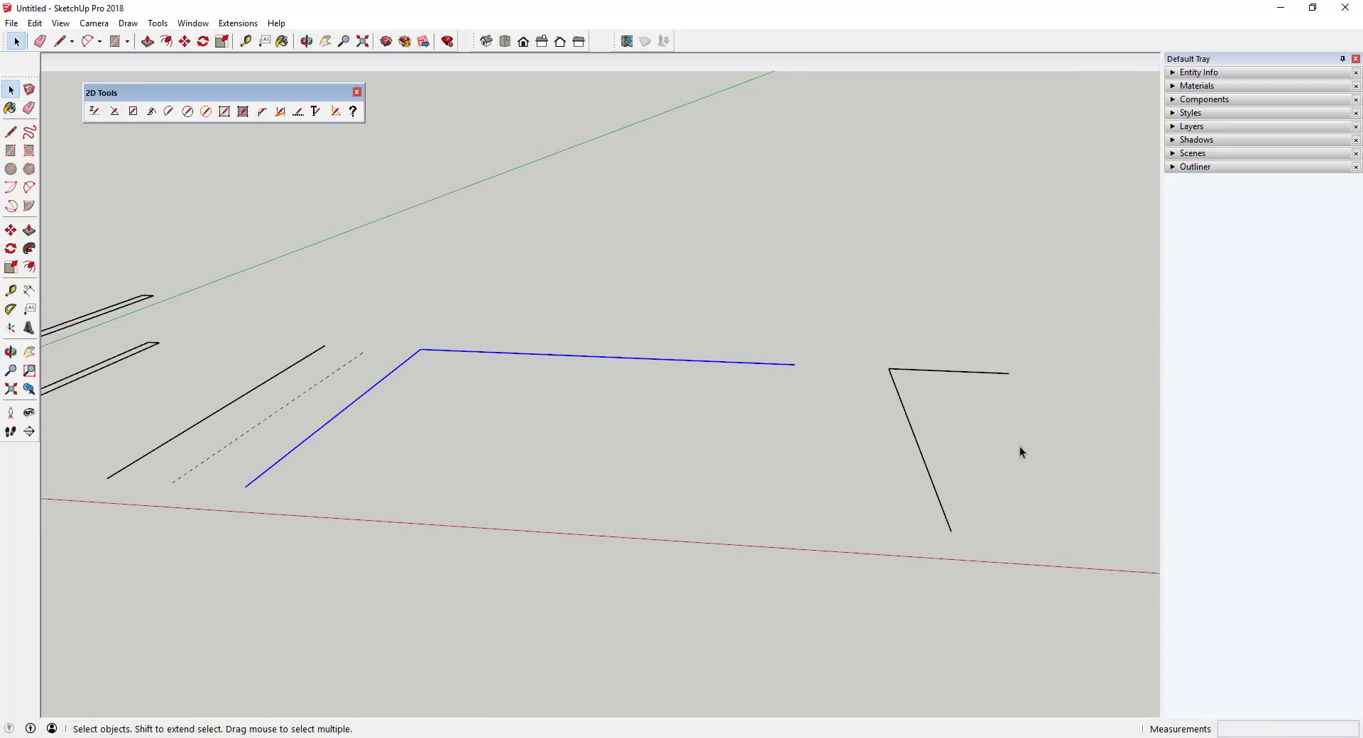
Draw a narrow 2D rectangle with a 15' long side running along the green axis, beyond the L-shaped lines
shift+middle_drag(1022, 430, 253, 370)
click(133, 111)
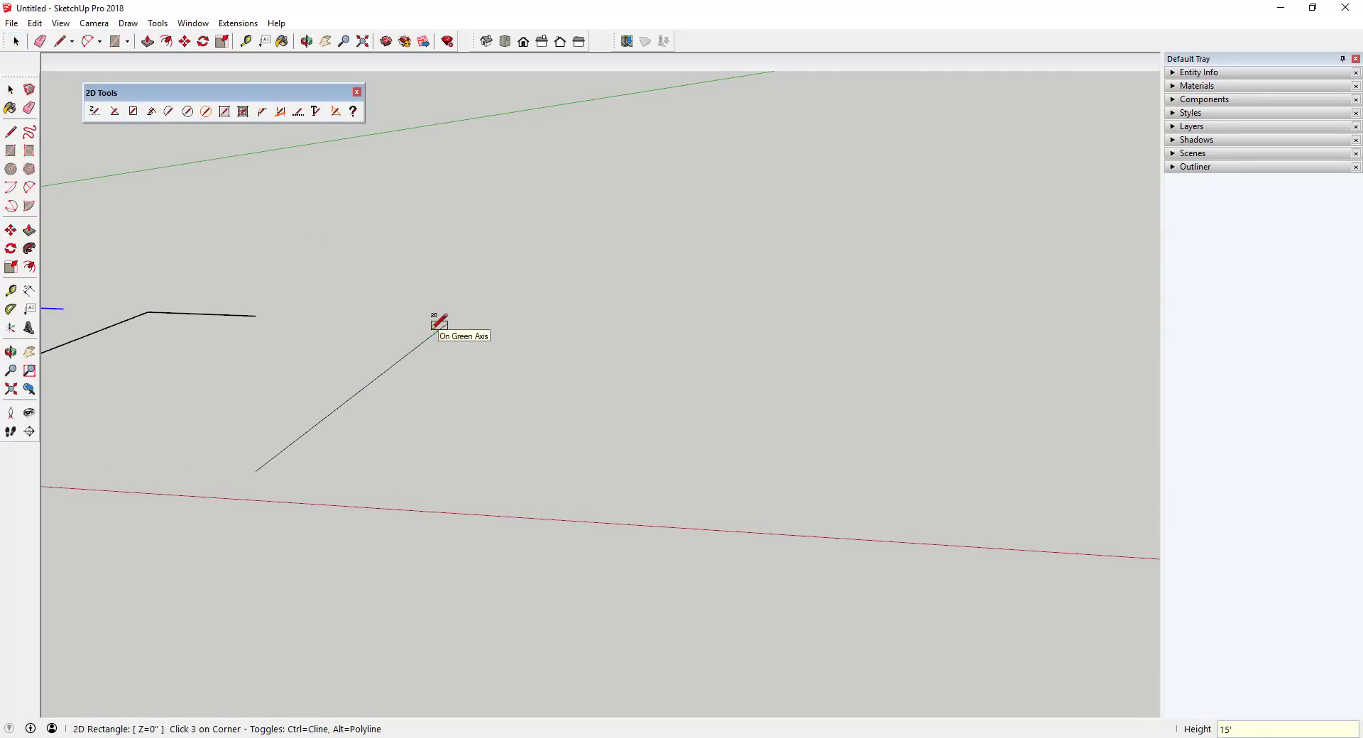
click(461, 340)
middle_drag(460, 340, 438, 376)
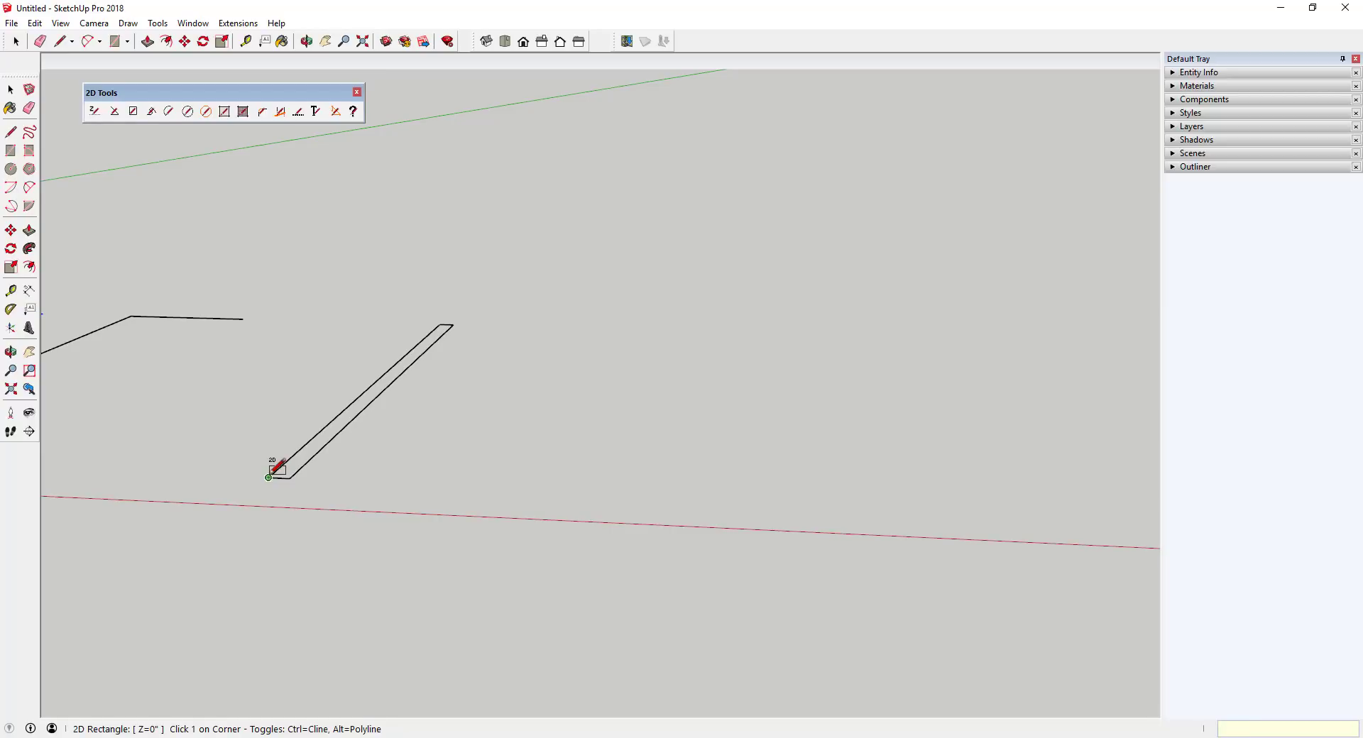
key(space)
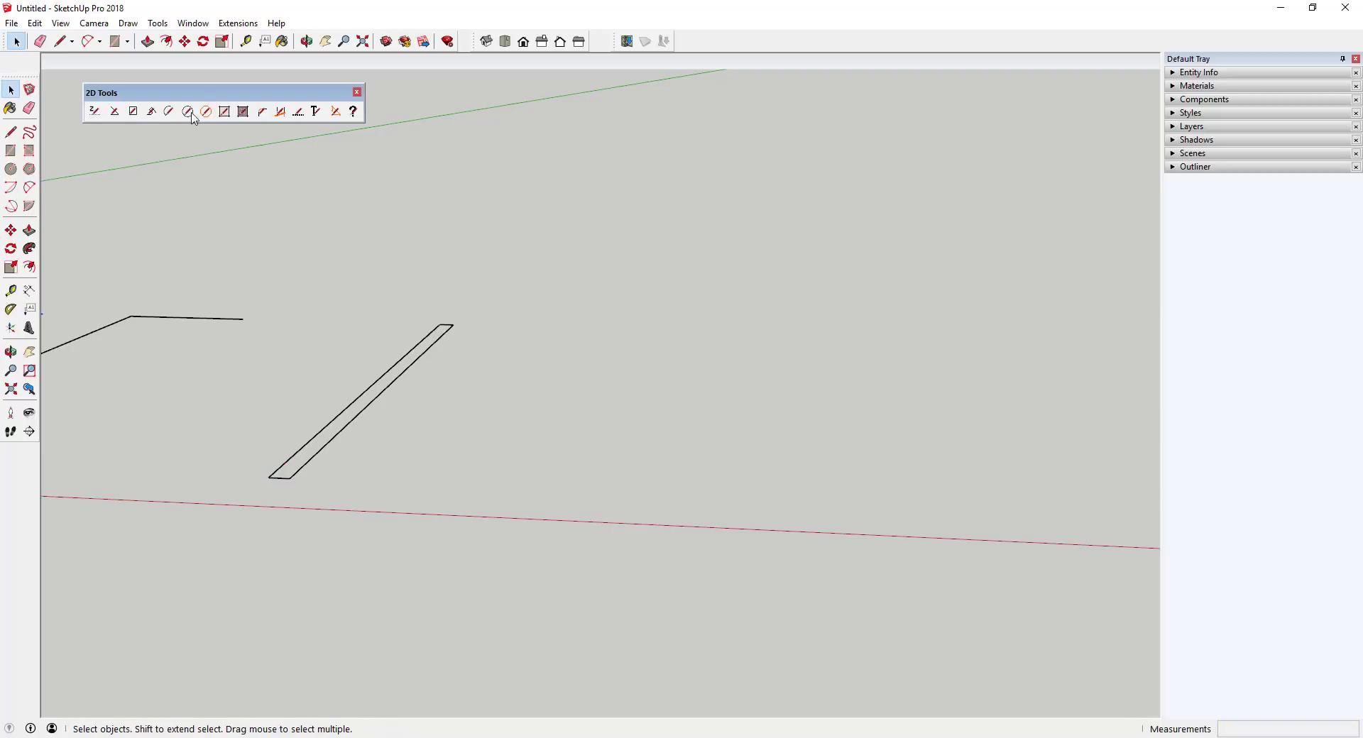
Draw a second narrow 2D rectangle with a 15' long side, running parallel to the red axis
click(133, 111)
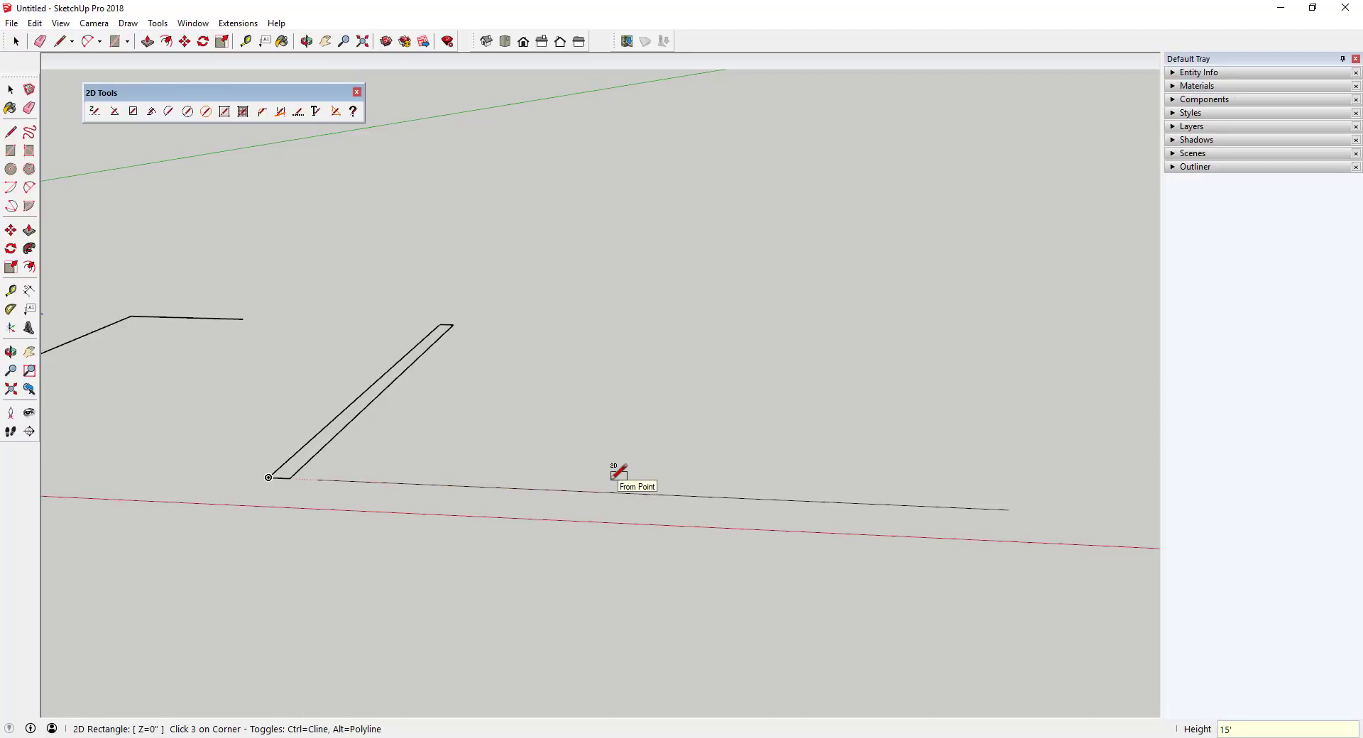
click(630, 459)
middle_drag(630, 459, 709, 539)
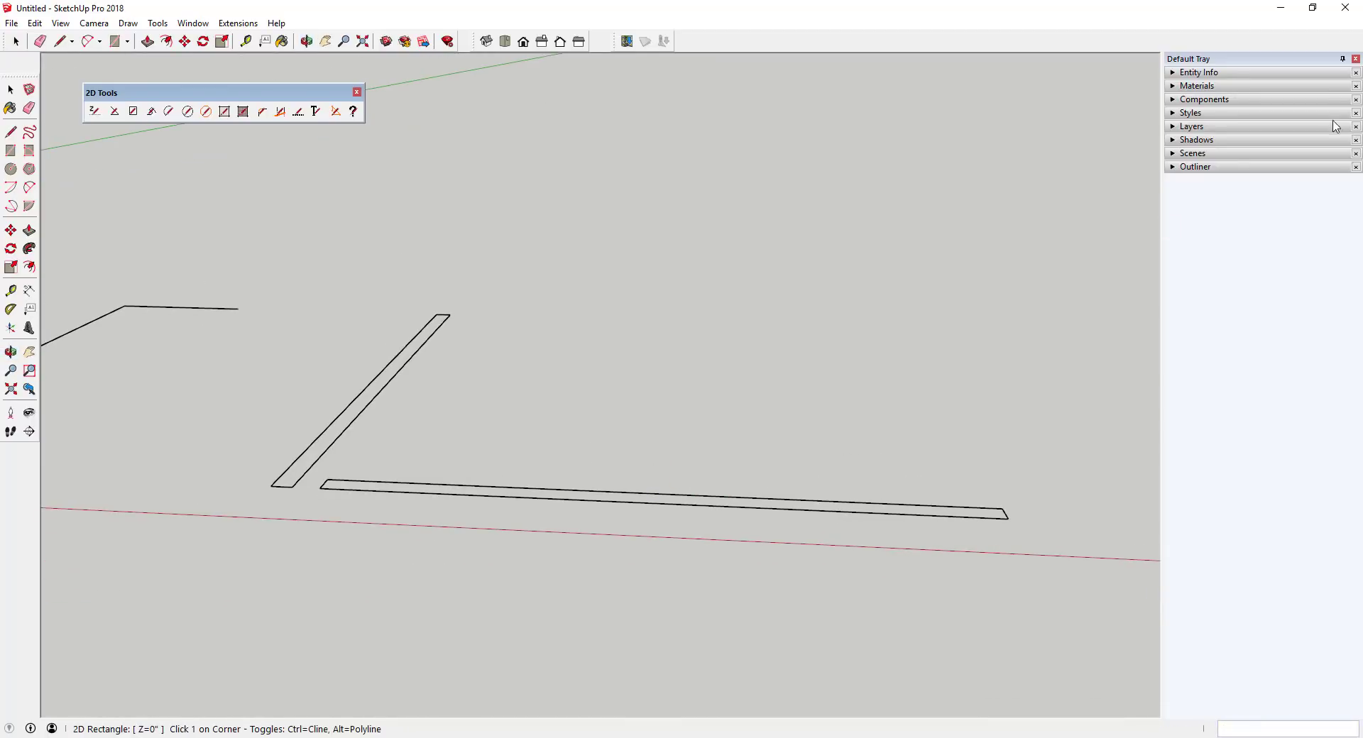
Sketch a closed rounded outline with 2D Freehand beyond the rectangles, using 1" segments
mouse_move(852, 426)
middle_down()
mouse_move(770, 441)
mouse_move(189, 201)
middle_up()
click(152, 111)
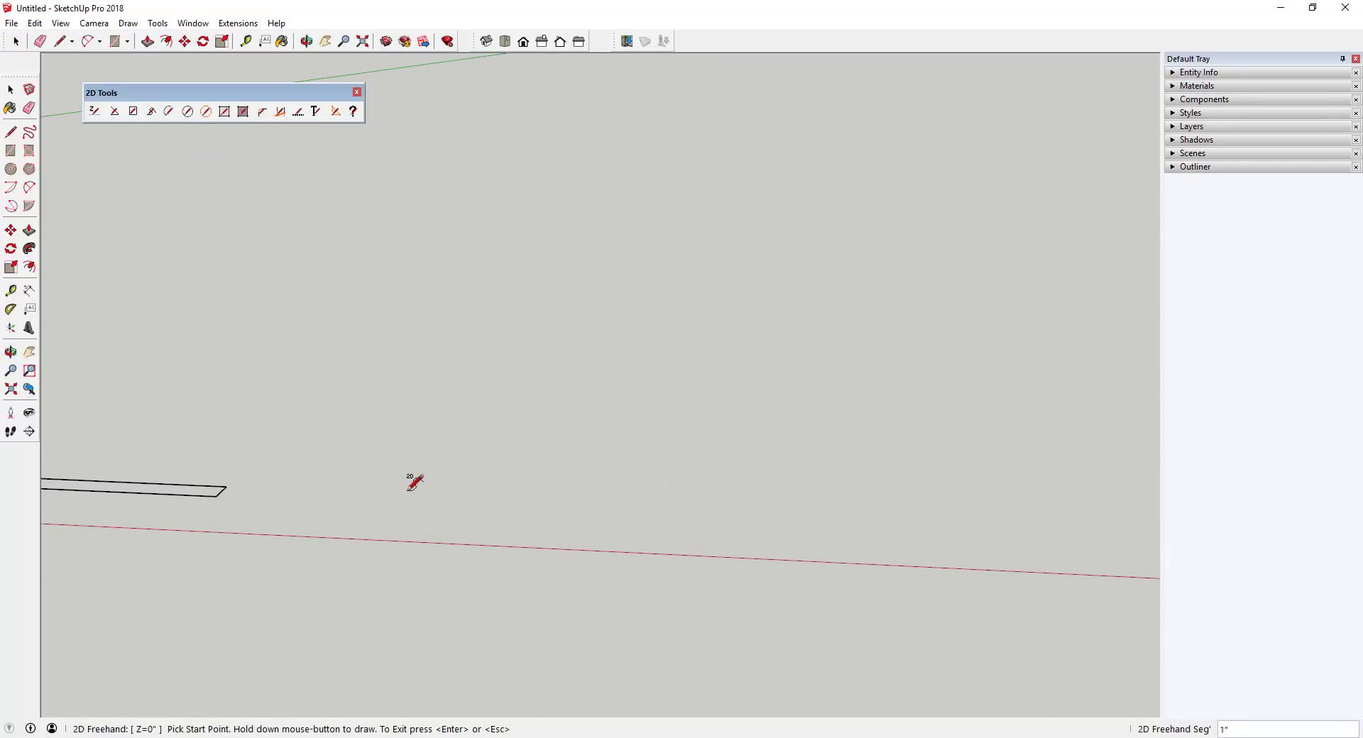
drag(405, 506, 631, 346)
drag(428, 510, 407, 507)
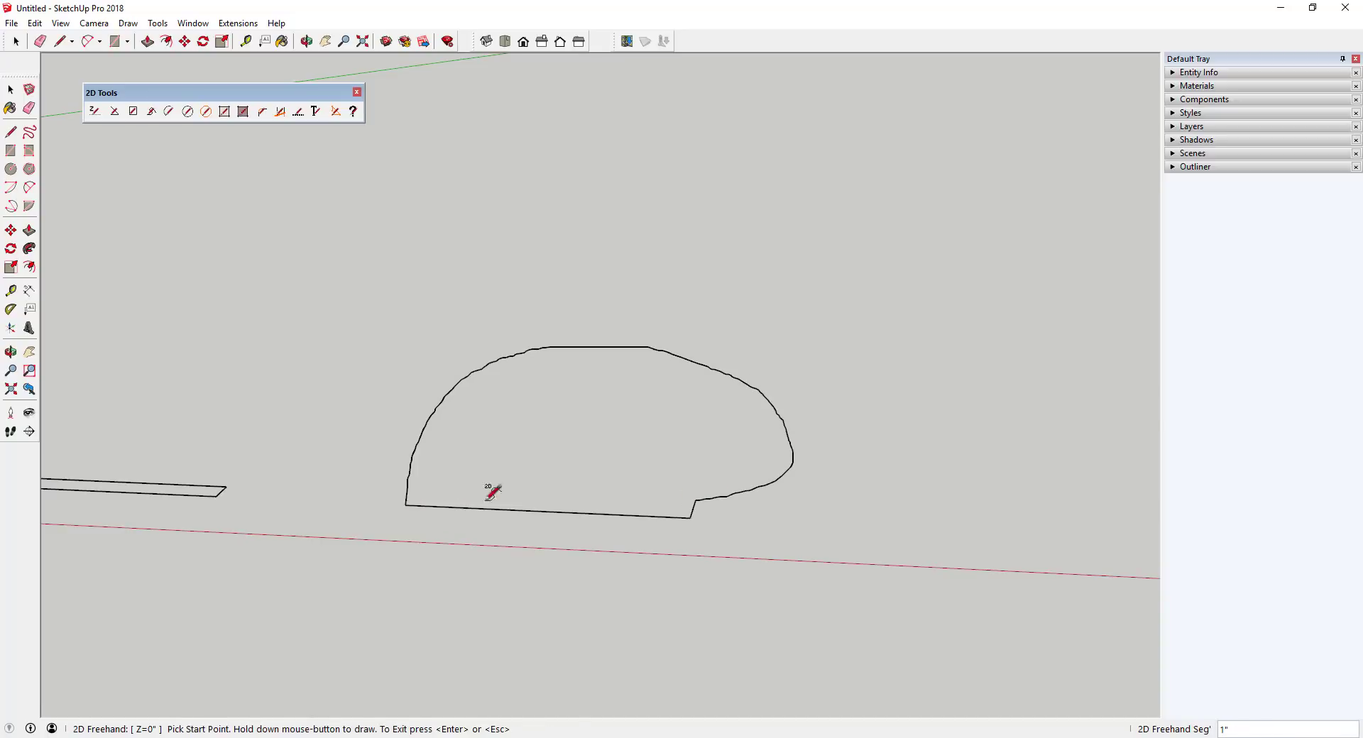
middle_drag(487, 499, 485, 531)
key(space)
Sketch a second closed freehand outline beside the first with the 2D Freehand segment length set to 4"
click(152, 112)
middle_drag(767, 476, 635, 439)
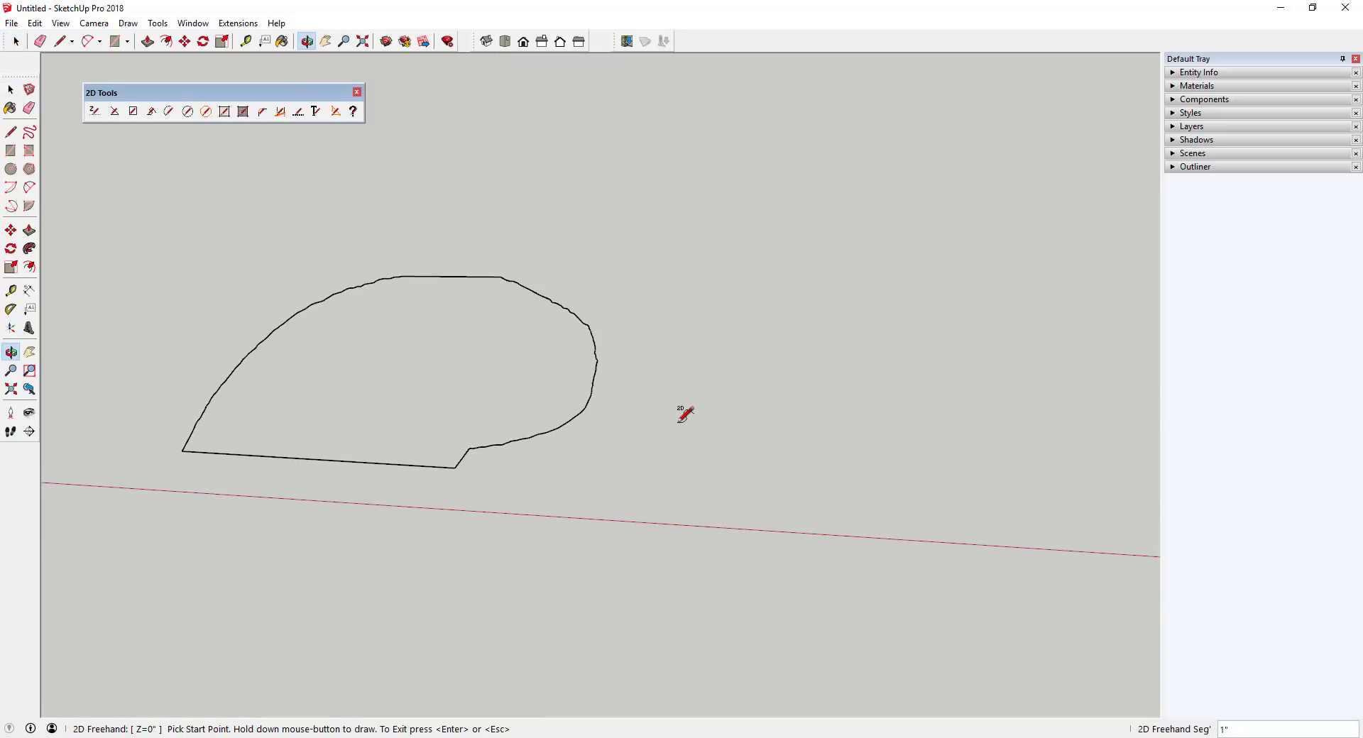
drag(715, 483, 786, 360)
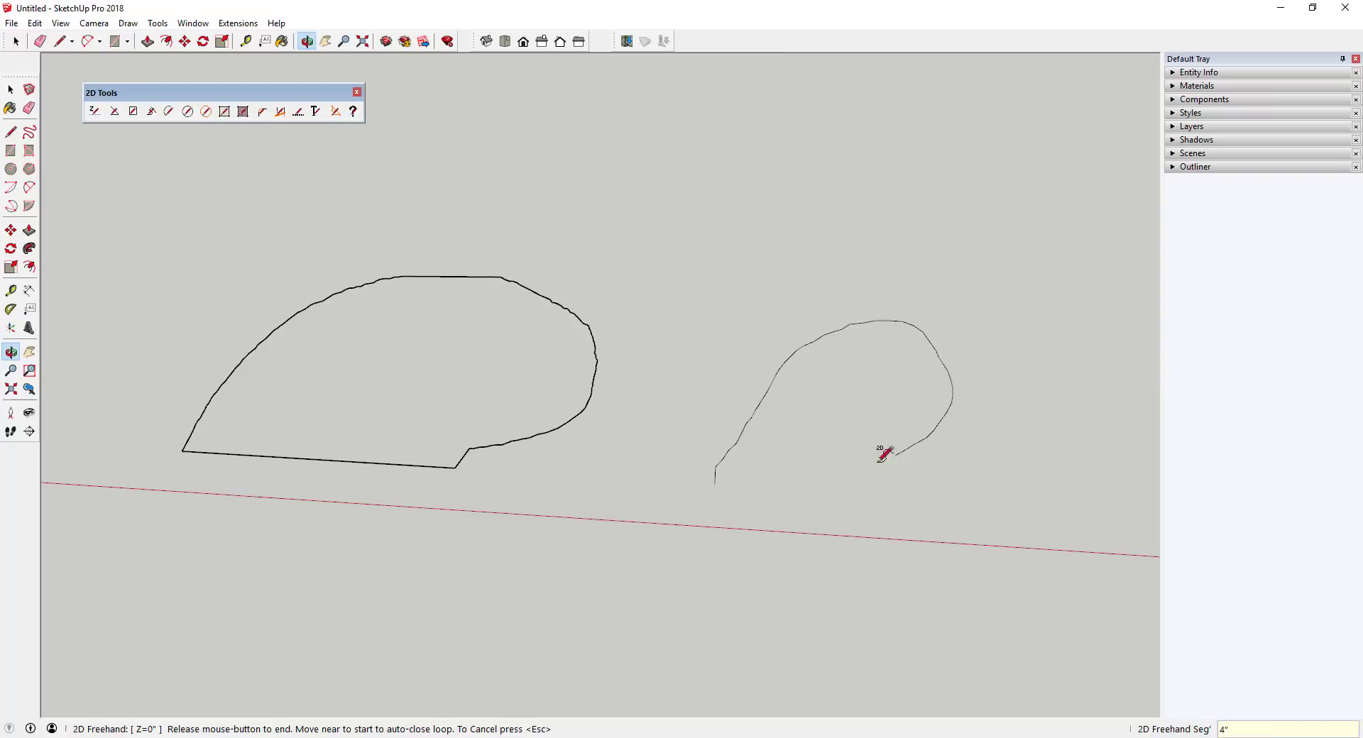
drag(878, 462, 828, 490)
Sketch a third closed freehand outline beside the others with the 2D Freehand segment length set to 1'
mouse_move(933, 436)
middle_down()
mouse_move(542, 396)
mouse_move(542, 430)
middle_up()
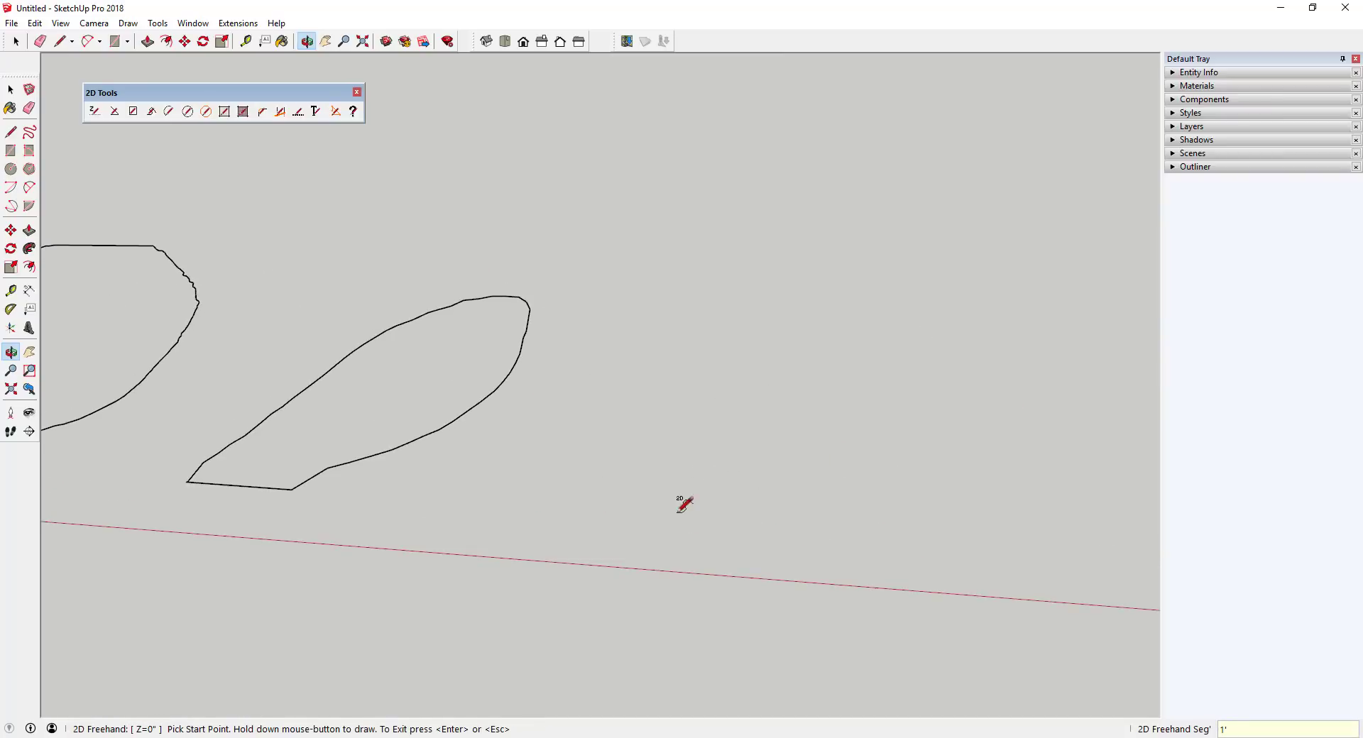
drag(678, 515, 939, 355)
drag(673, 520, 675, 519)
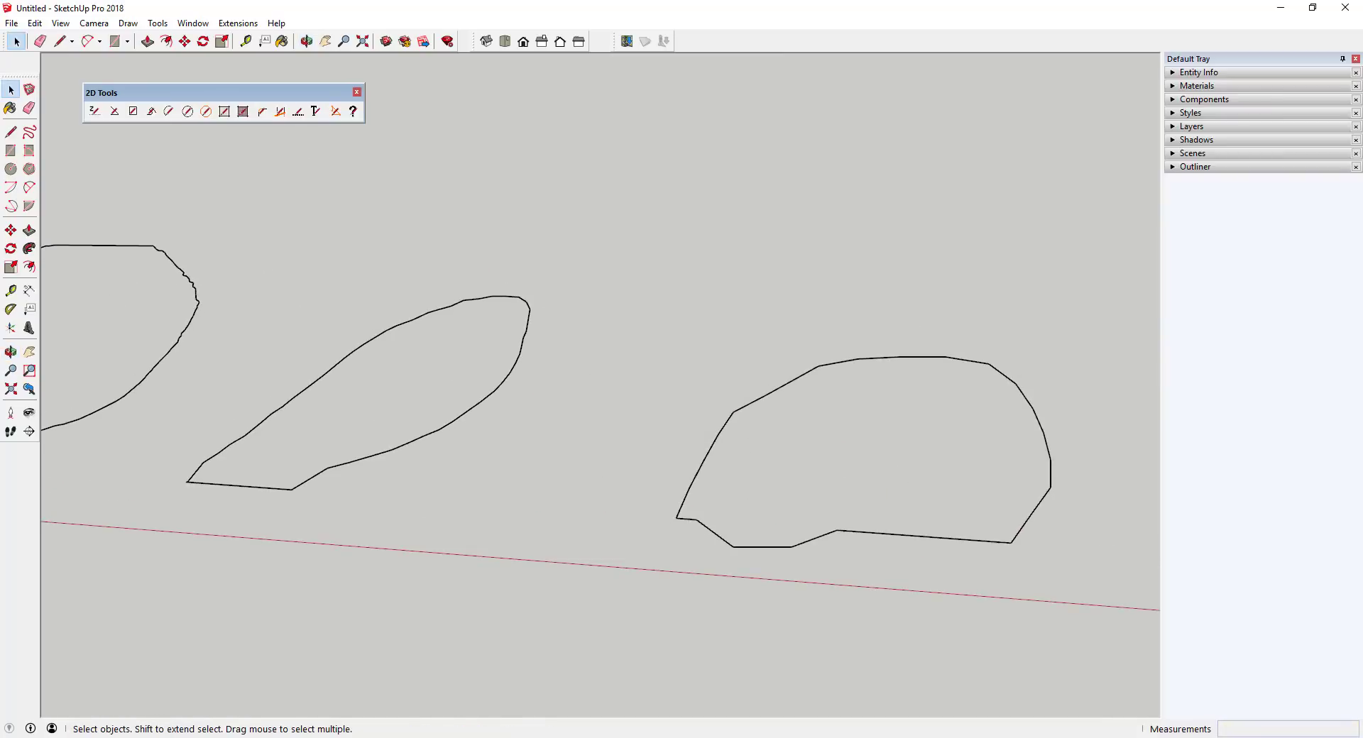
Draw a 2D arc beyond the freehand outlines from a chord about 5' 10" long parallel to the red axis, plus a bulge point
shift+middle_drag(964, 505, 234, 437)
click(169, 111)
click(403, 447)
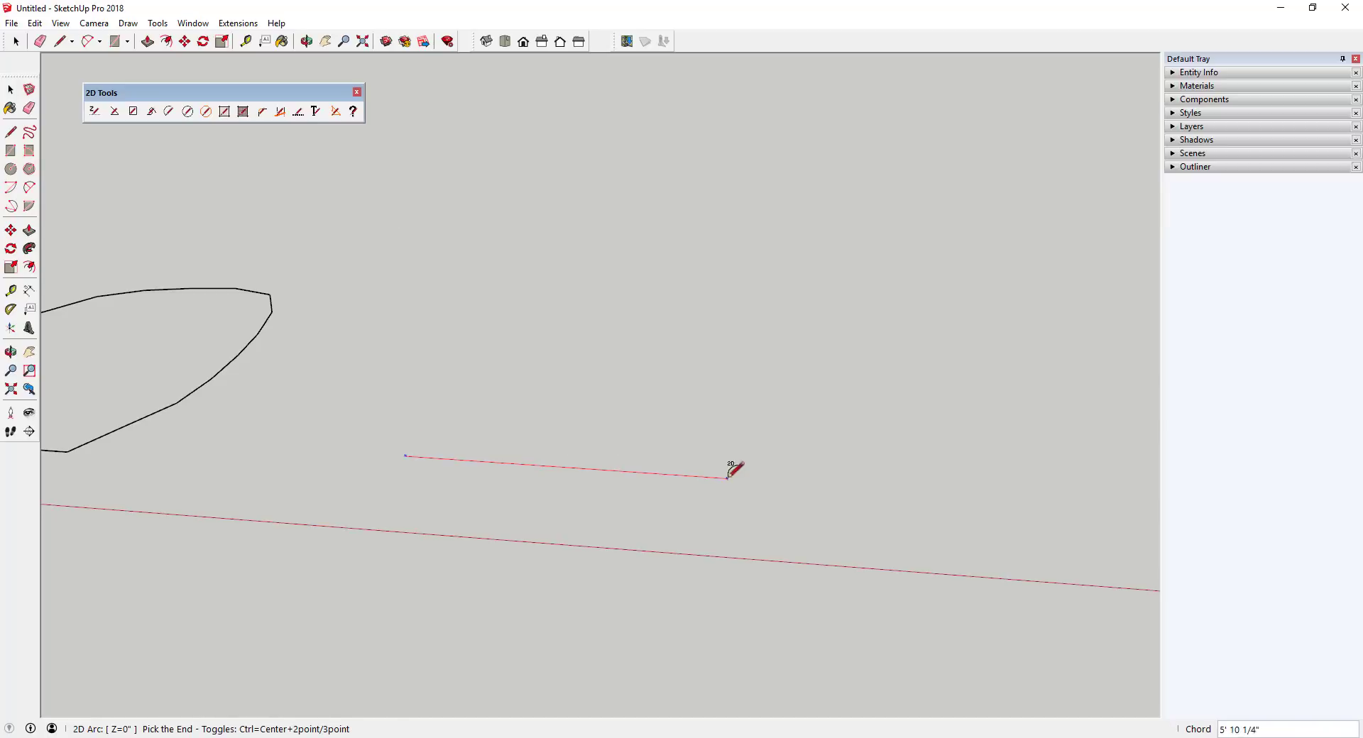
click(731, 470)
click(688, 391)
Draw two more 2D arcs farther along the red axis, each from a center and two end points, sweeping less than 90 degrees
shift+middle_drag(687, 391, 526, 445)
click(487, 453)
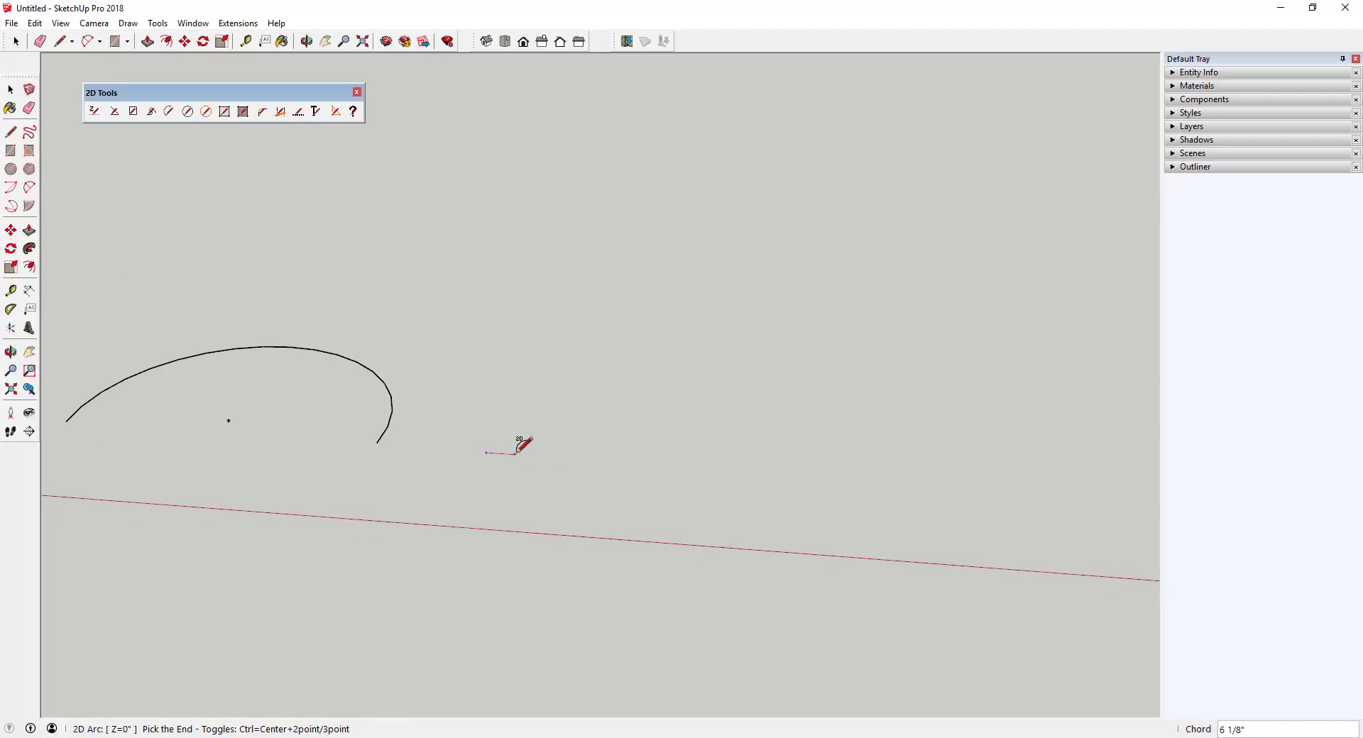
click(703, 462)
click(624, 364)
shift+middle_drag(839, 469, 676, 477)
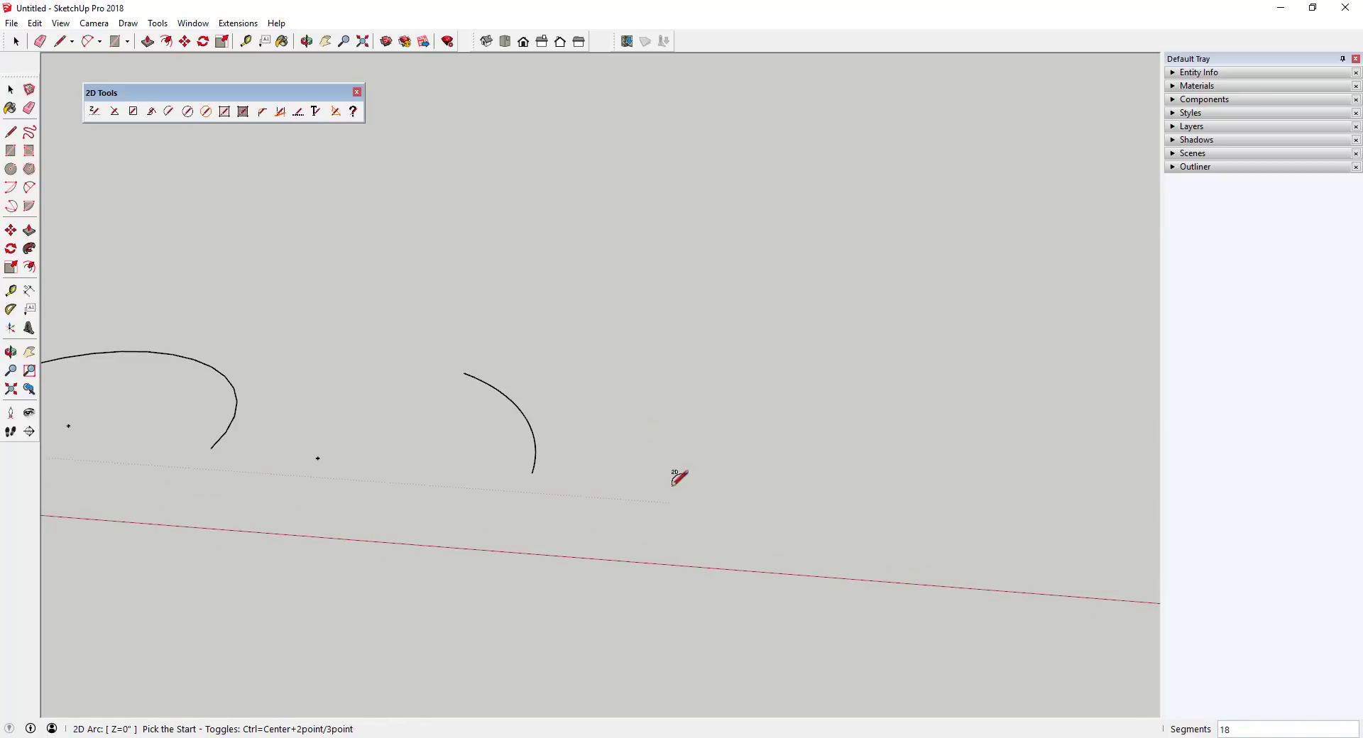
click(677, 503)
click(848, 516)
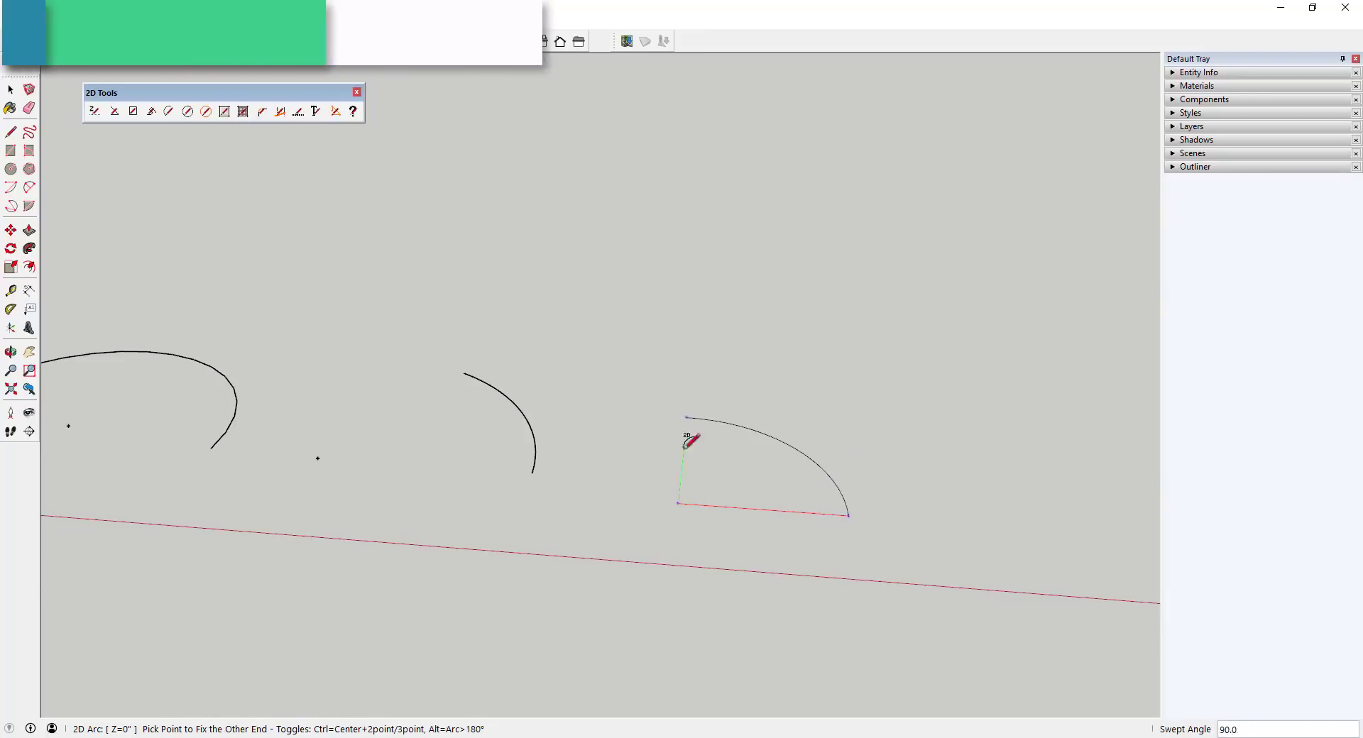
click(742, 463)
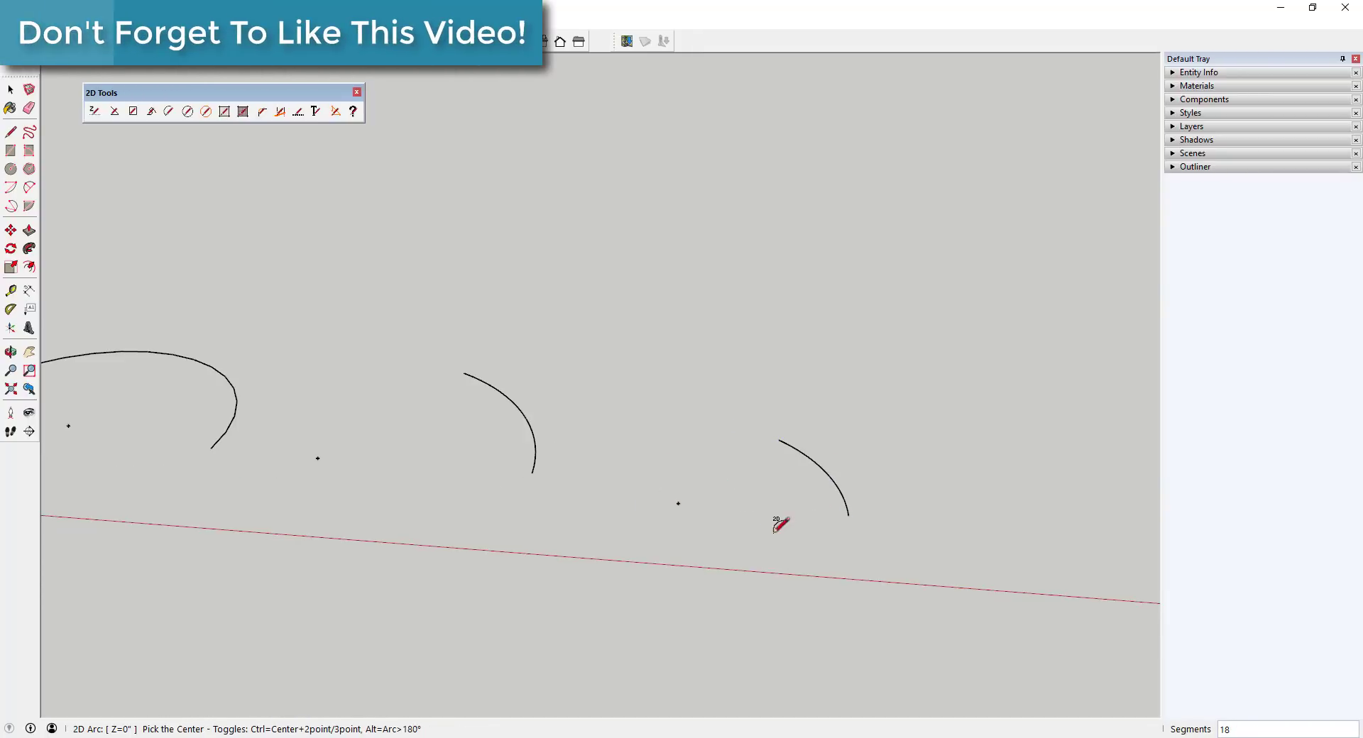
Draw a three-point 2D arc beyond the center-based arcs
click(974, 525)
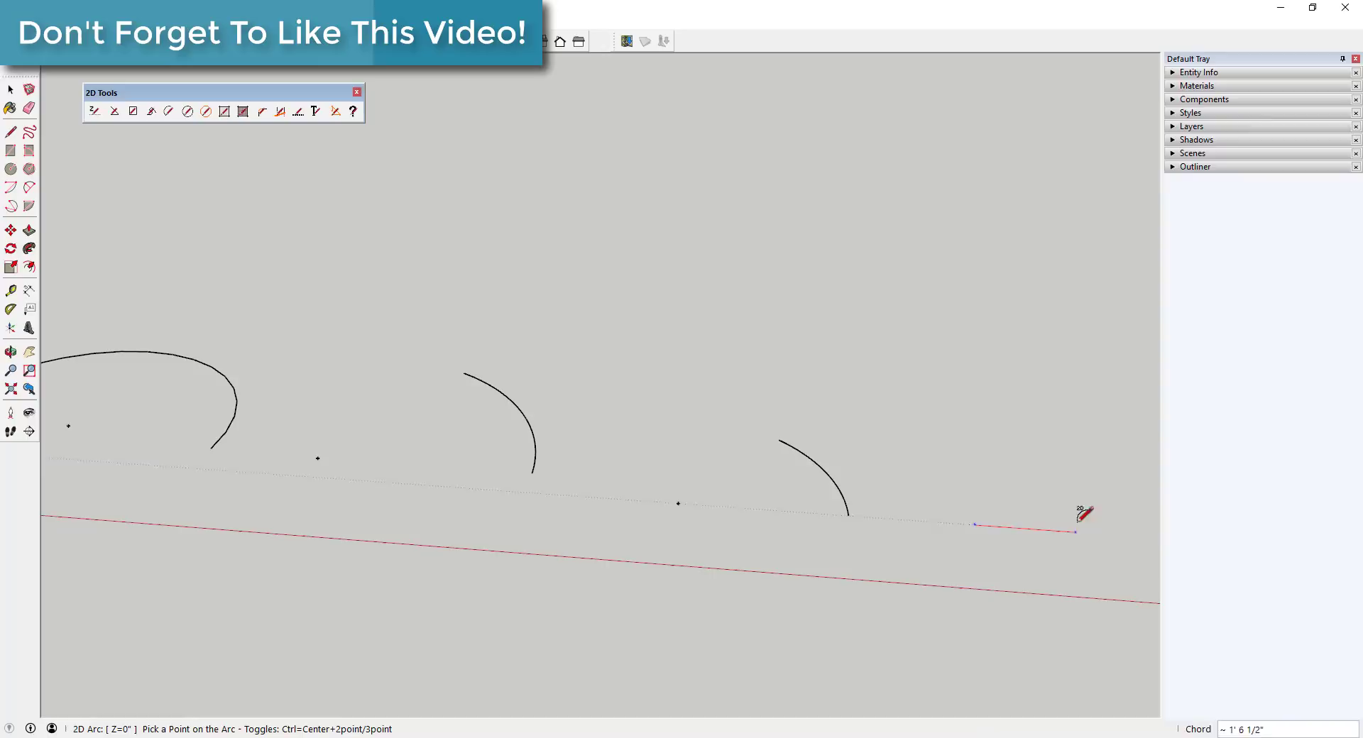
click(1075, 532)
click(943, 557)
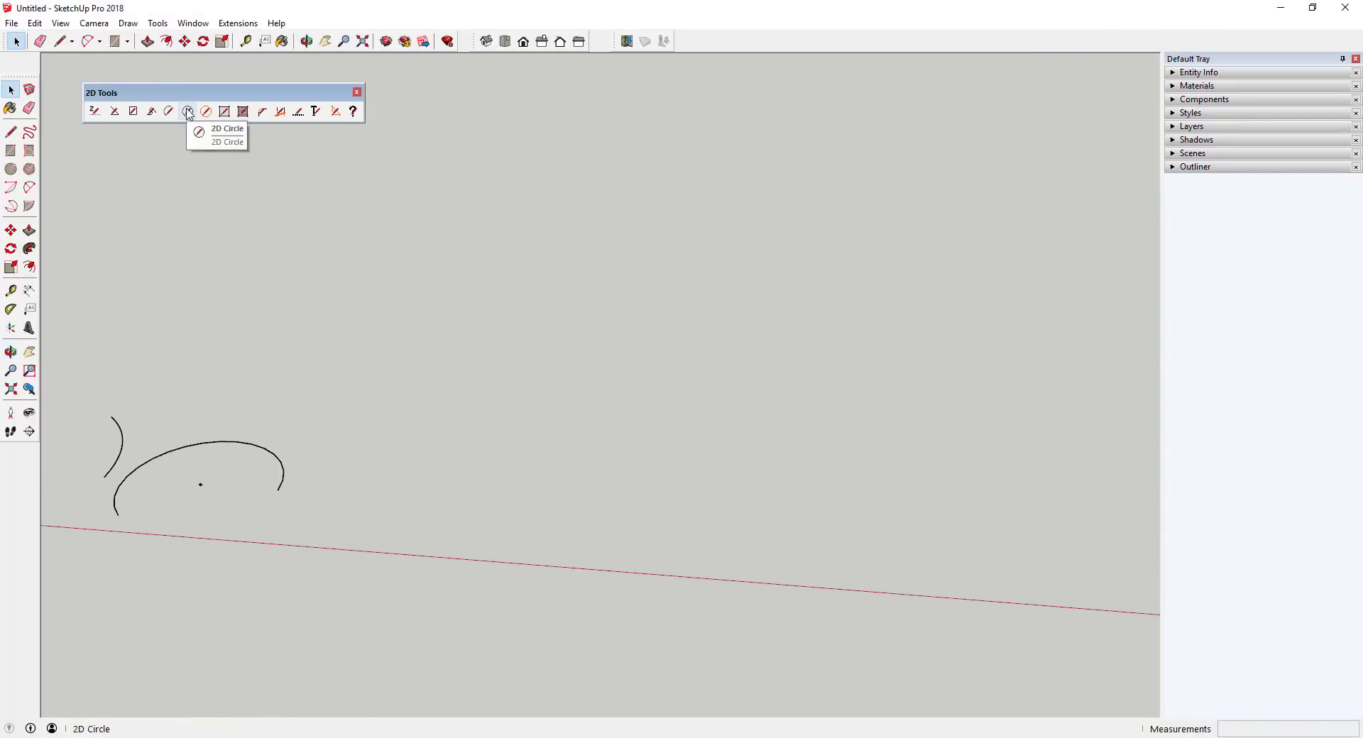
Draw a 2D circle from its center and radius beyond the arcs near the red axis
click(188, 112)
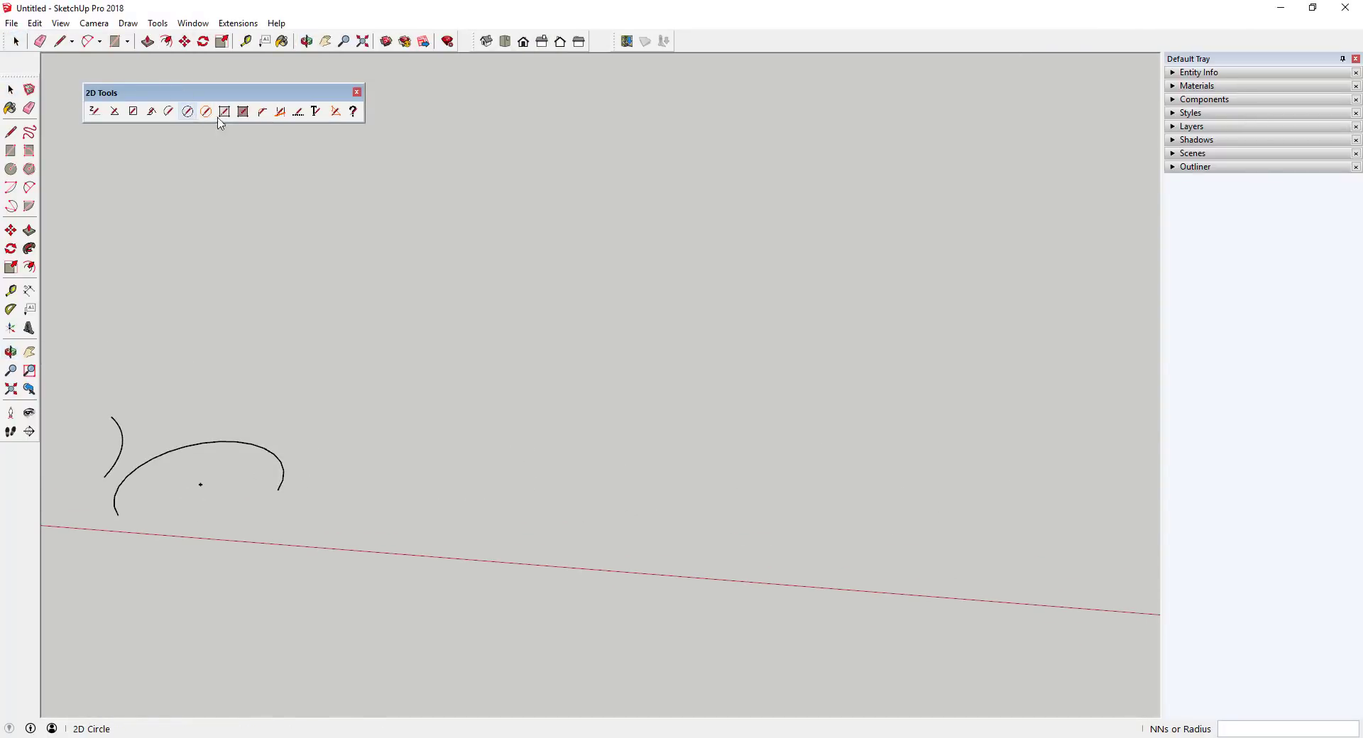
click(587, 511)
click(657, 504)
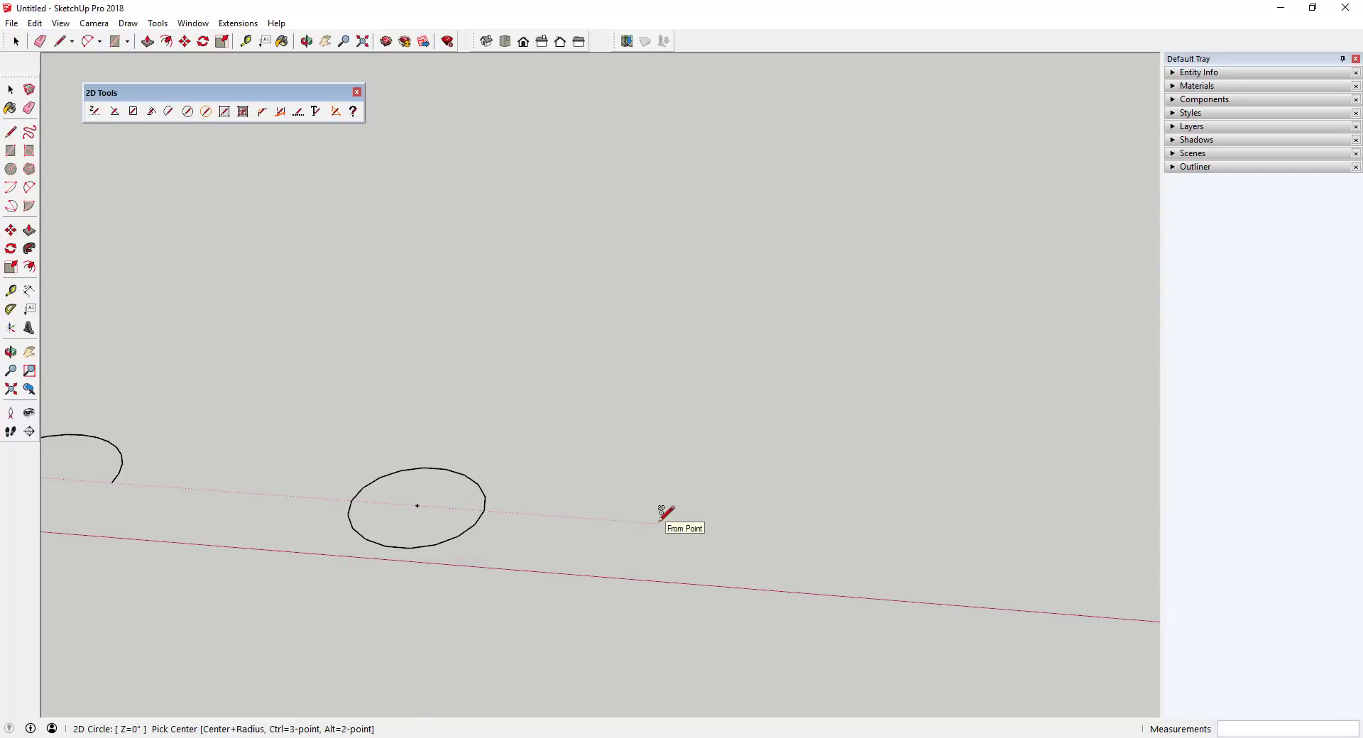
Draw a 2D circle through three circumference points beside the center-radius circle
key(ctrl)
click(648, 524)
click(776, 533)
click(713, 447)
Draw a 2D circle from the two end points of its diameter, farther along the red axis
shift+middle_drag(846, 497, 540, 449)
key(alt)
click(189, 113)
key(ctrl)
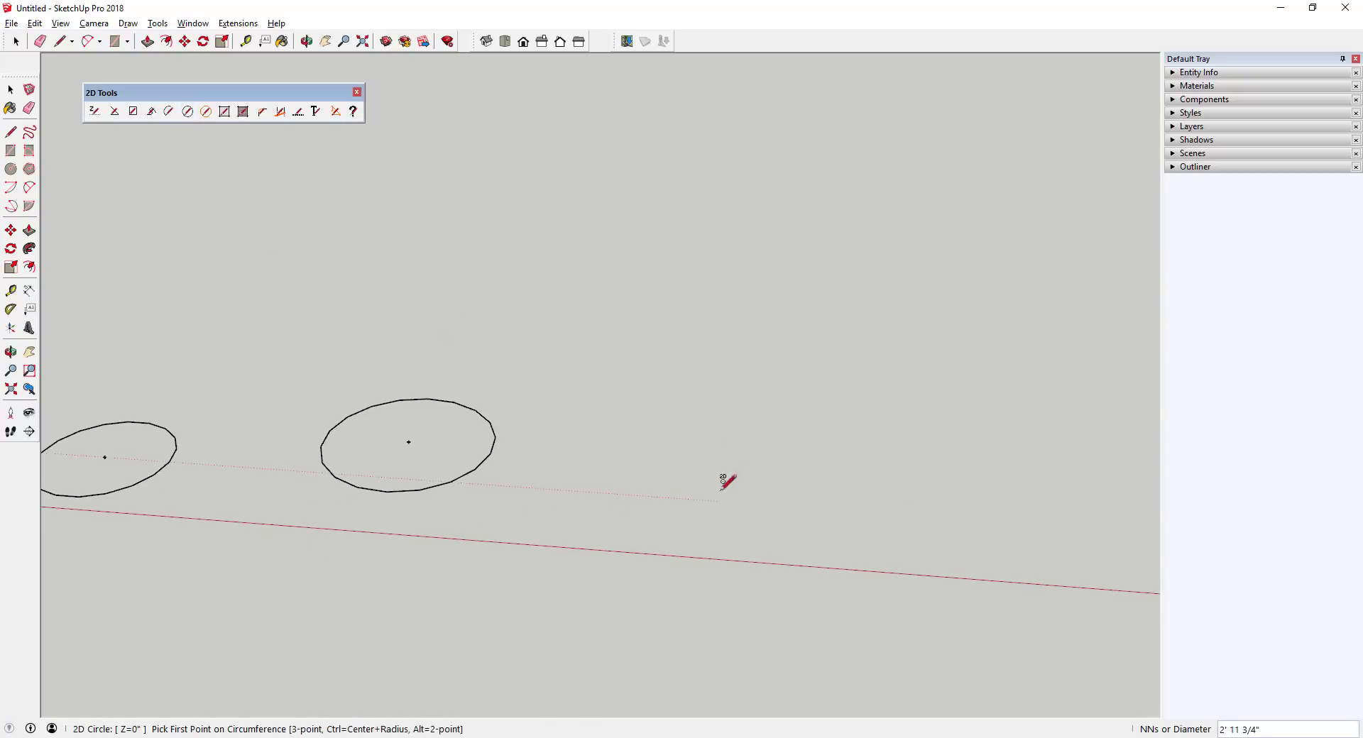
key(alt)
click(694, 500)
click(831, 509)
Draw another three-point 2D circle behind the gap between the last two circles
key(ctrl)
click(607, 454)
click(678, 444)
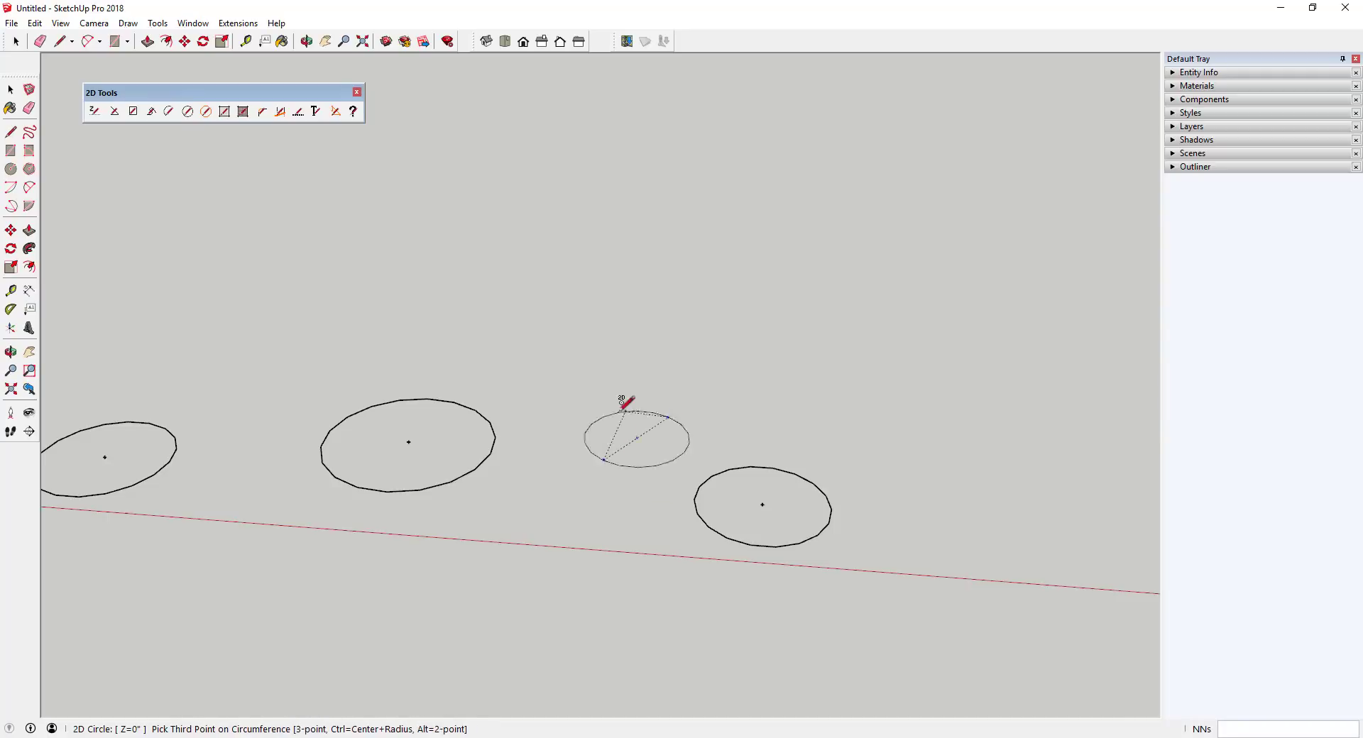
click(596, 396)
key(space)
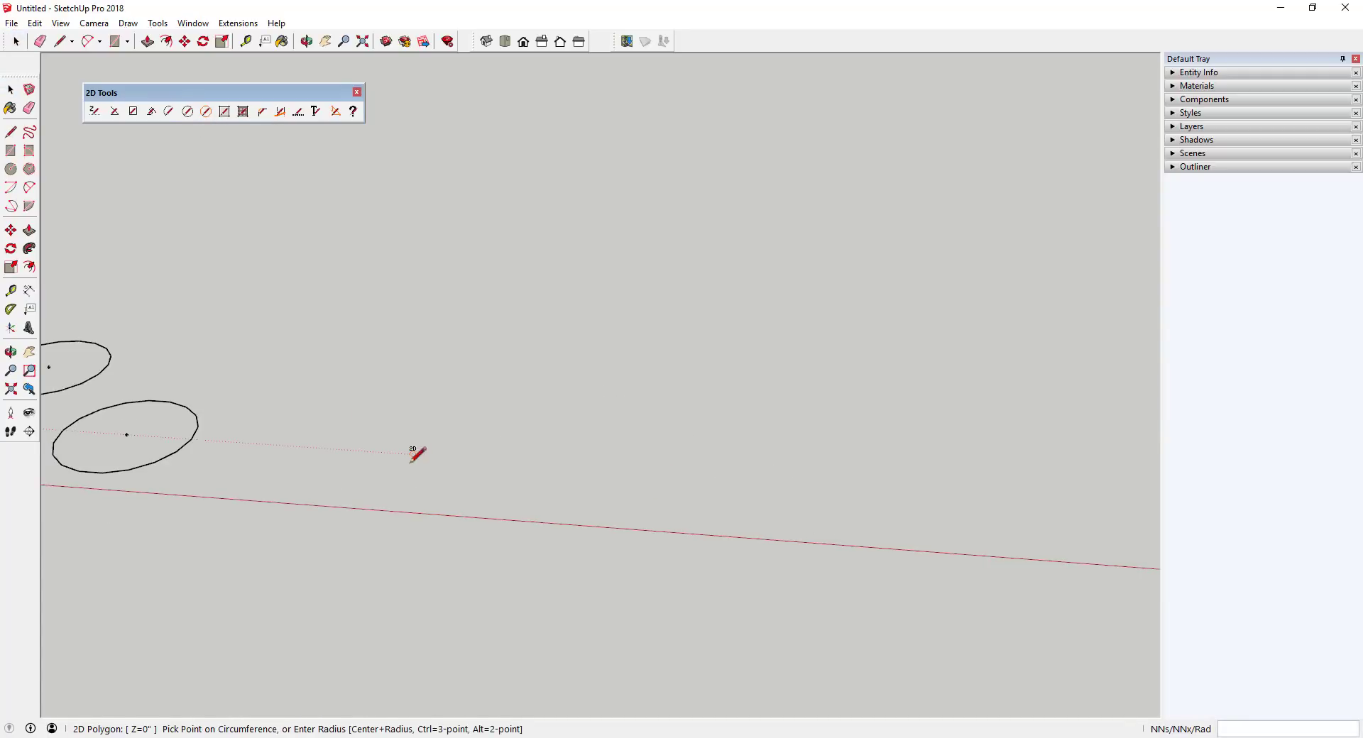
Draw two eight-sided 2D polygons beyond the circles, one from center and radius and a smaller one through three points
click(407, 453)
click(508, 448)
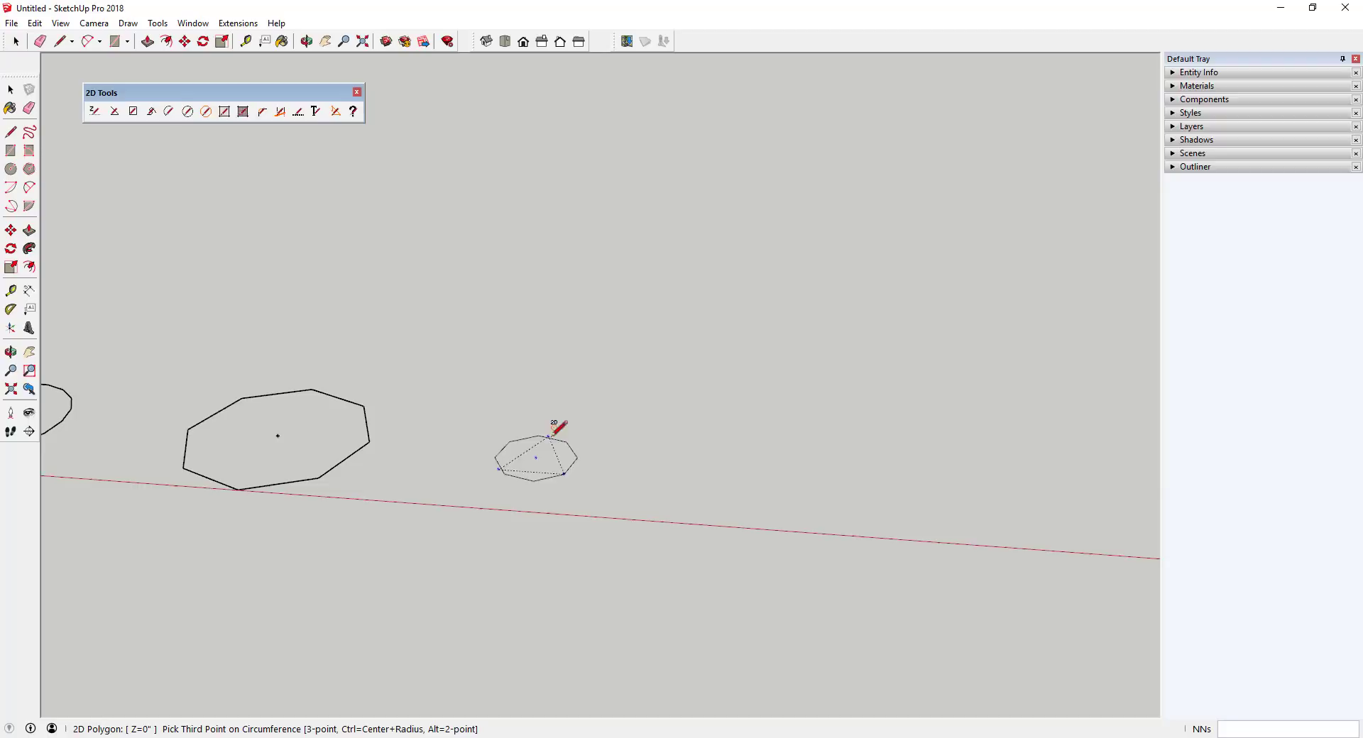
click(551, 404)
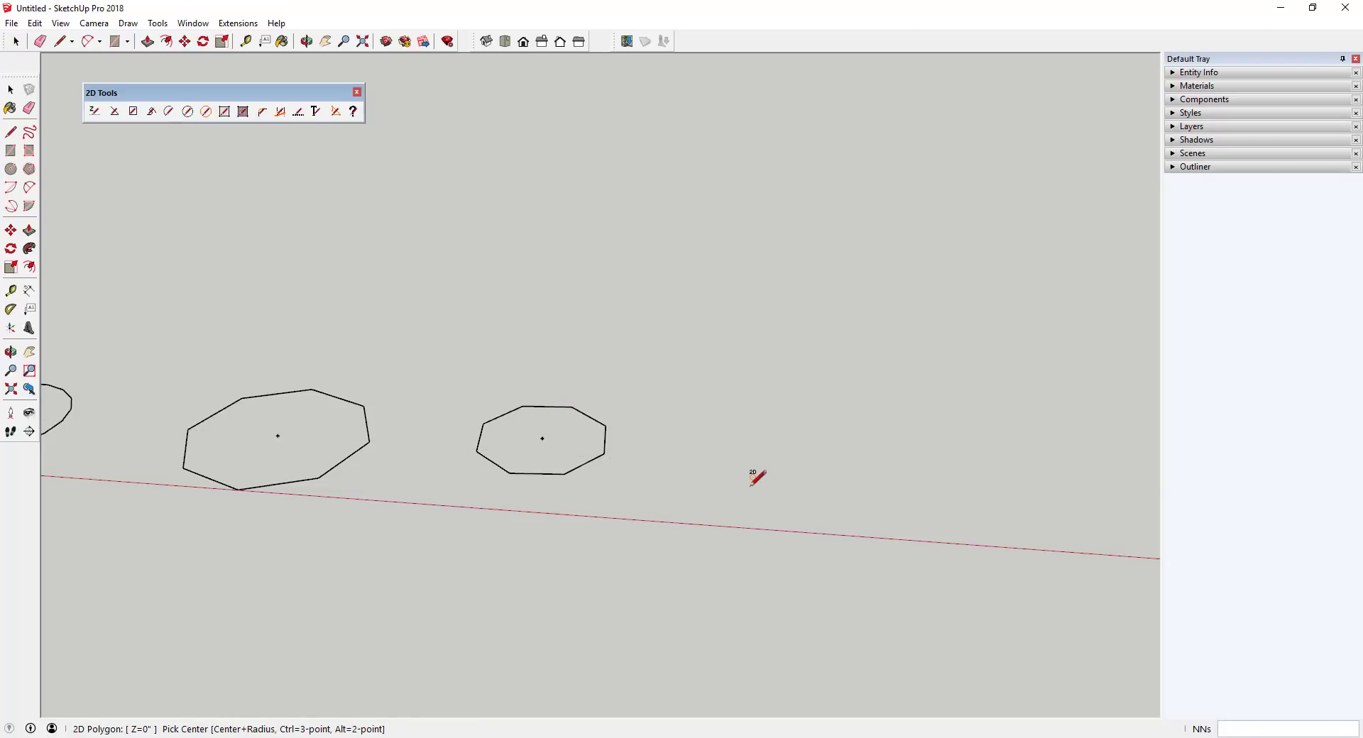
Draw a large eight-sided 2D polygon from its center and radius, enclosing the small three-point polygon
click(766, 488)
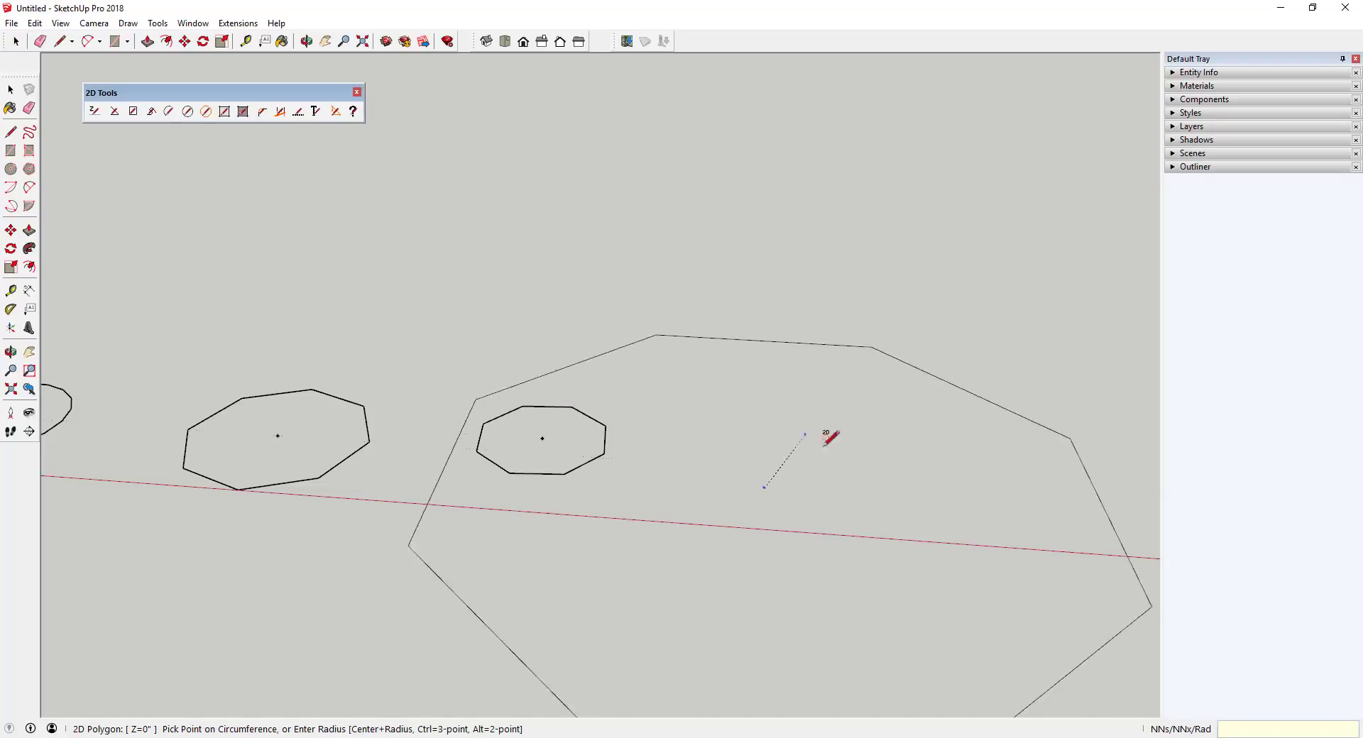
scroll(802, 436, down, 2)
click(860, 432)
key(space)
scroll(971, 471, down, 1)
shift+middle_drag(971, 471, 875, 474)
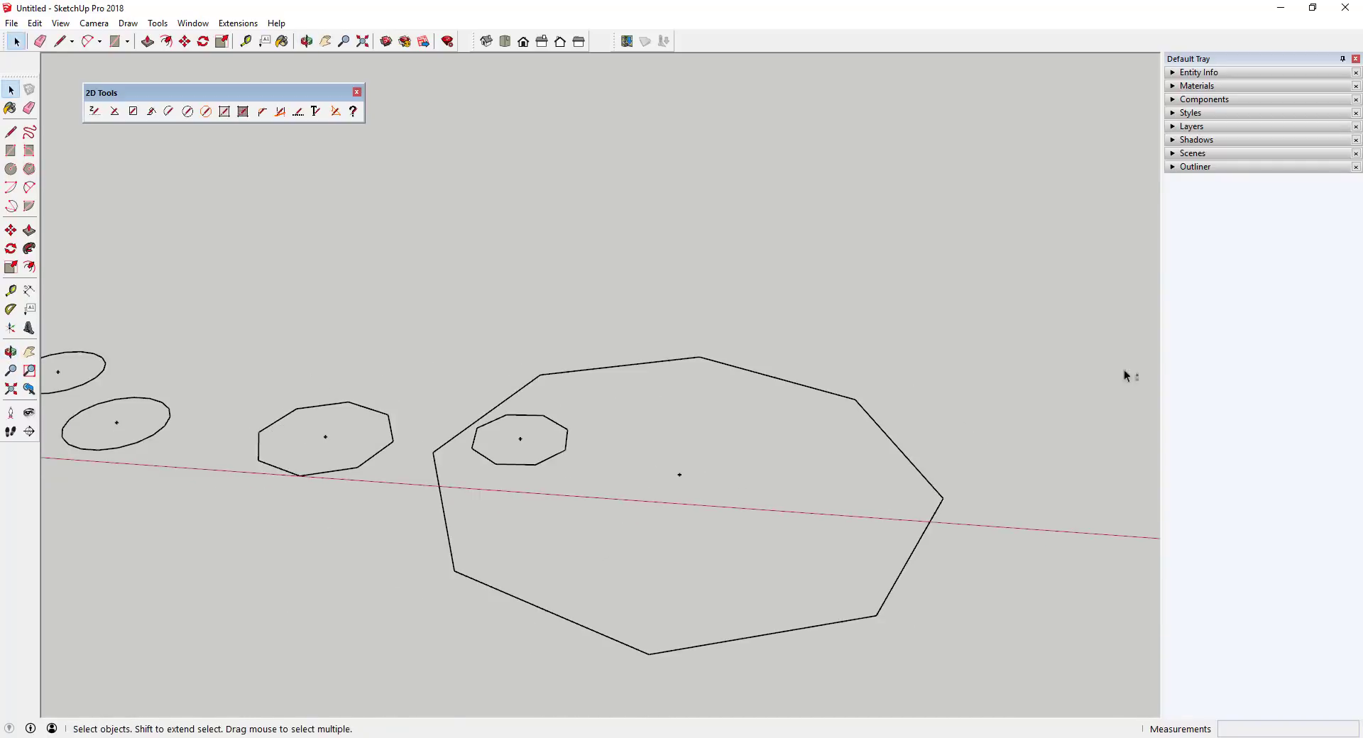
Draw a large 2D rectangle from two opposite corners on empty ground beyond the polygons, just behind the red axis
shift+middle_drag(1126, 376, 501, 406)
click(133, 112)
click(254, 488)
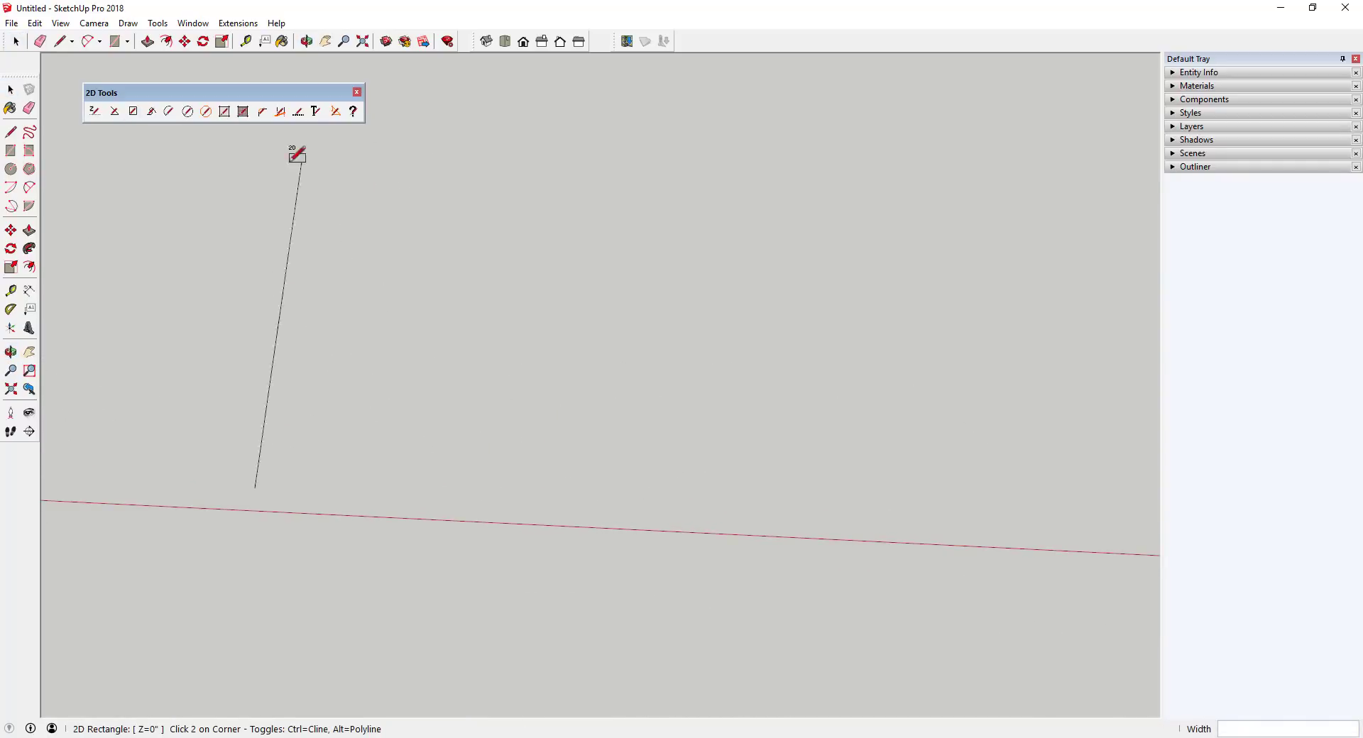
middle_drag(296, 155, 429, 146)
click(799, 194)
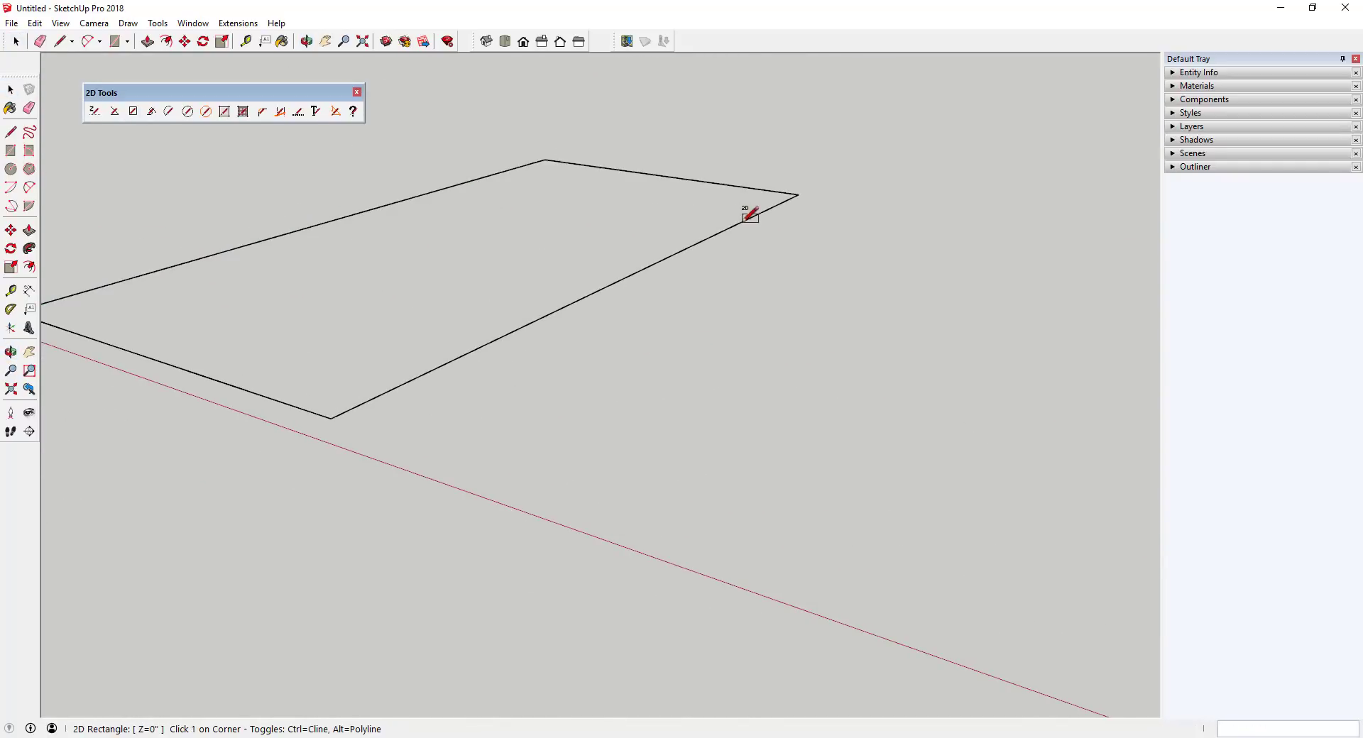
key(space)
Add a face to the new rectangle's outline with 2D Face Maker
middle_drag(746, 221, 788, 277)
click(224, 112)
click(397, 319)
mouse_move(401, 318)
middle_down()
mouse_move(505, 127)
mouse_move(387, 326)
middle_up()
key(space)
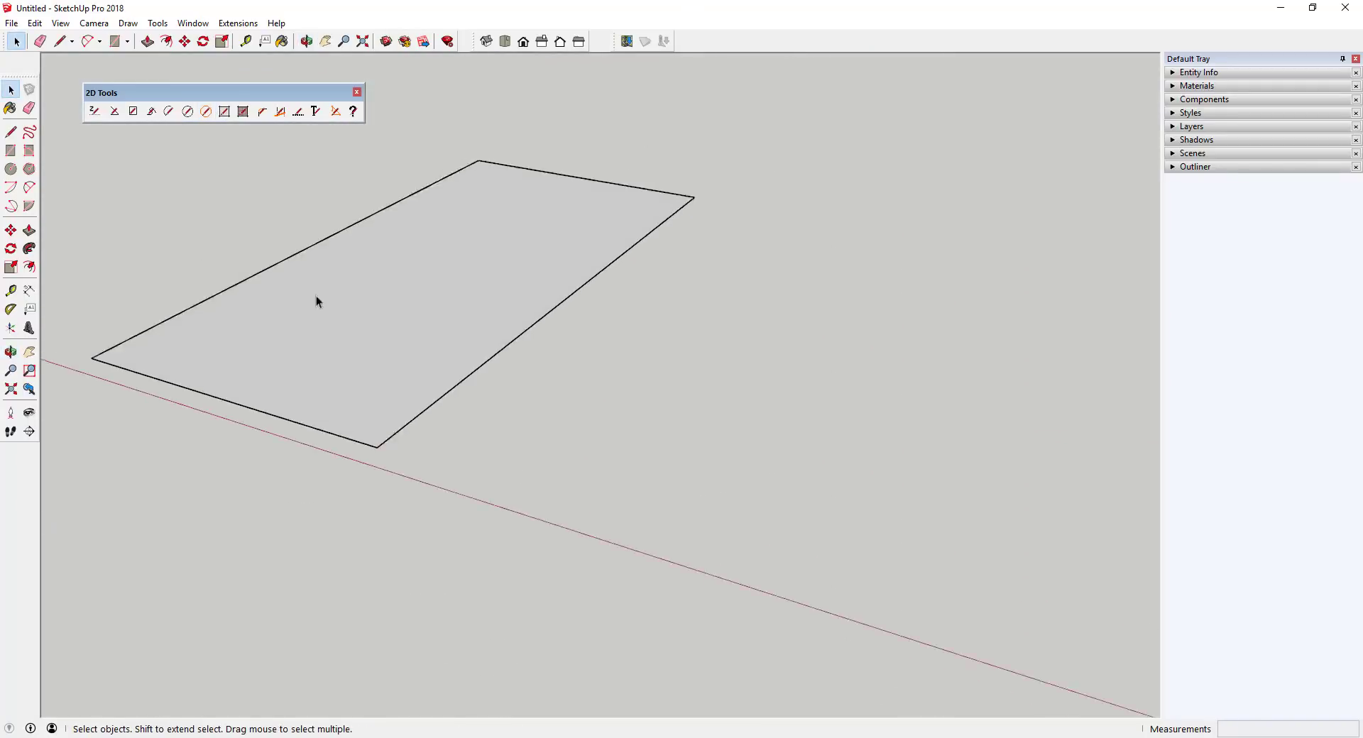
Draw a 2D circle from center and radius beside the faced rectangle, and erase its center point
middle_drag(317, 301, 122, 163)
click(187, 111)
click(554, 427)
click(682, 406)
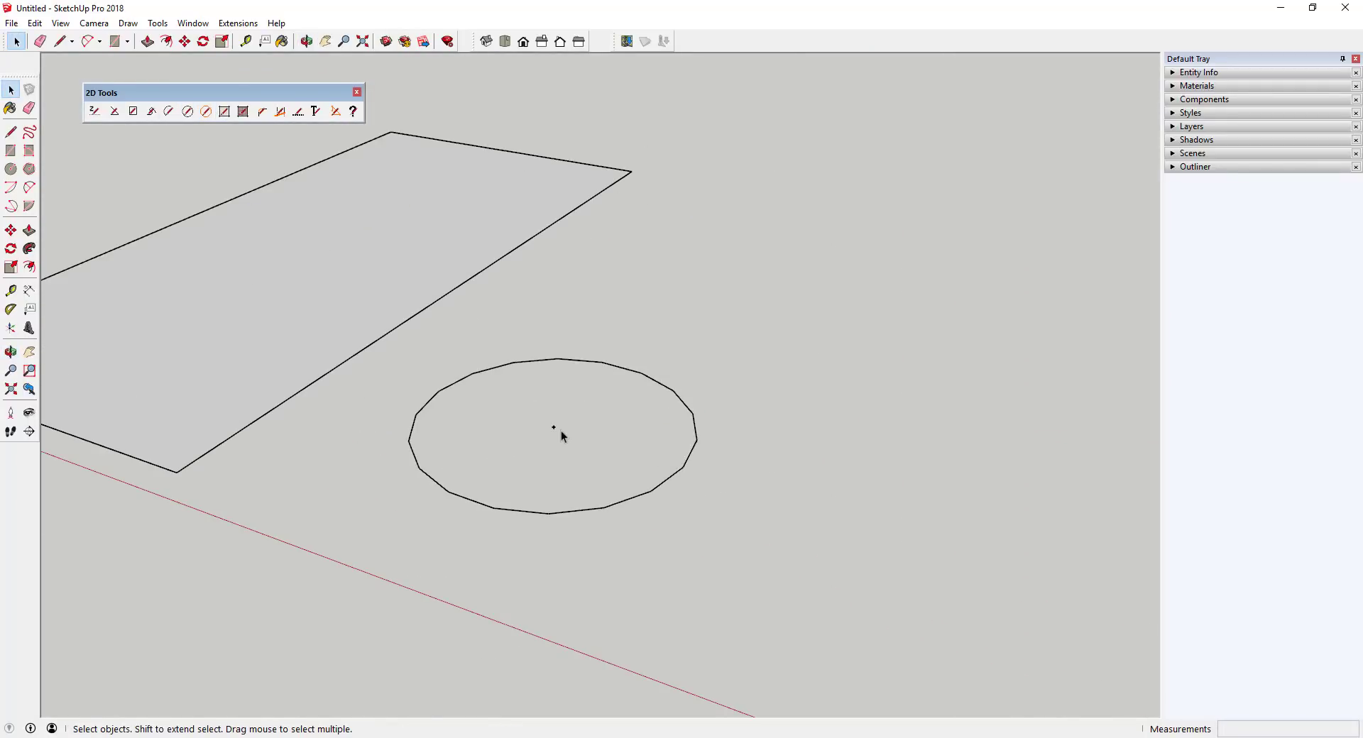
key(e)
click(554, 427)
key(space)
Add a face inside the circle with 2D Face Maker
click(224, 111)
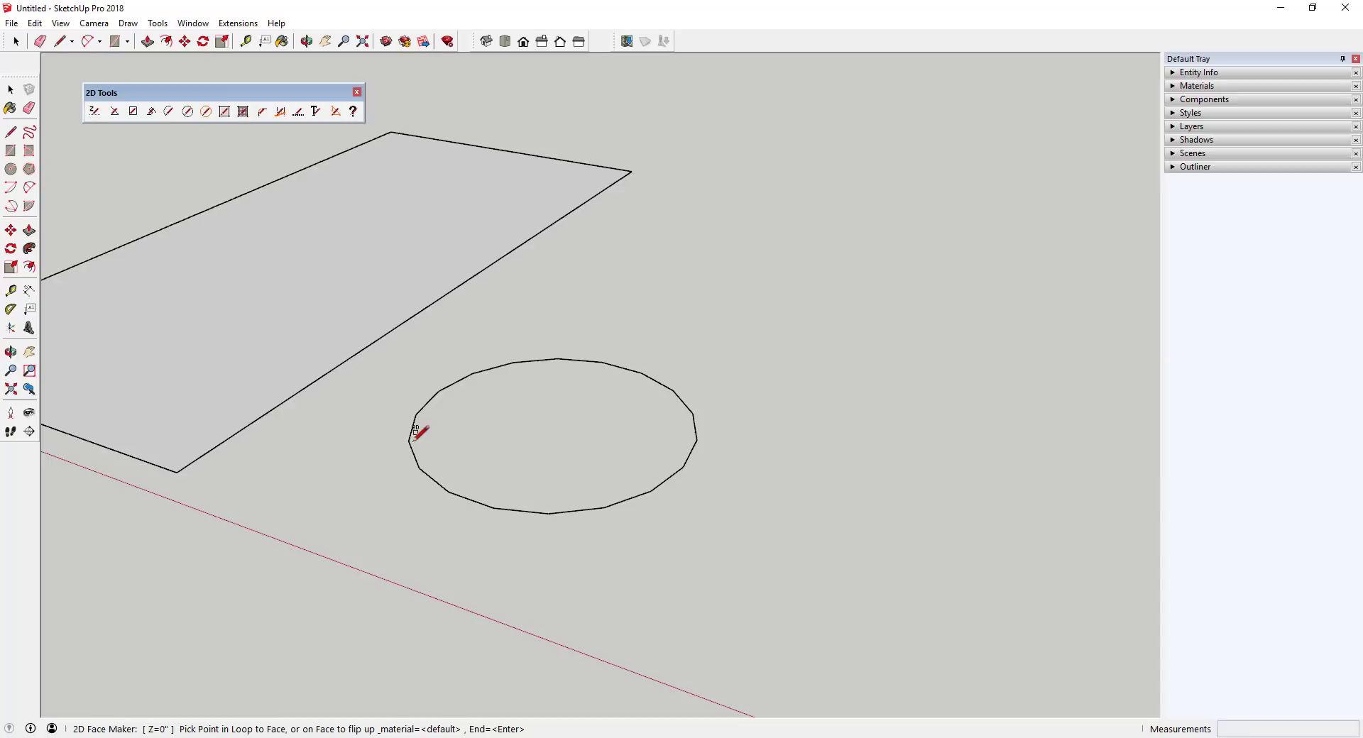
middle_drag(414, 439, 531, 432)
click(595, 416)
key(space)
scroll(531, 433, down, 2)
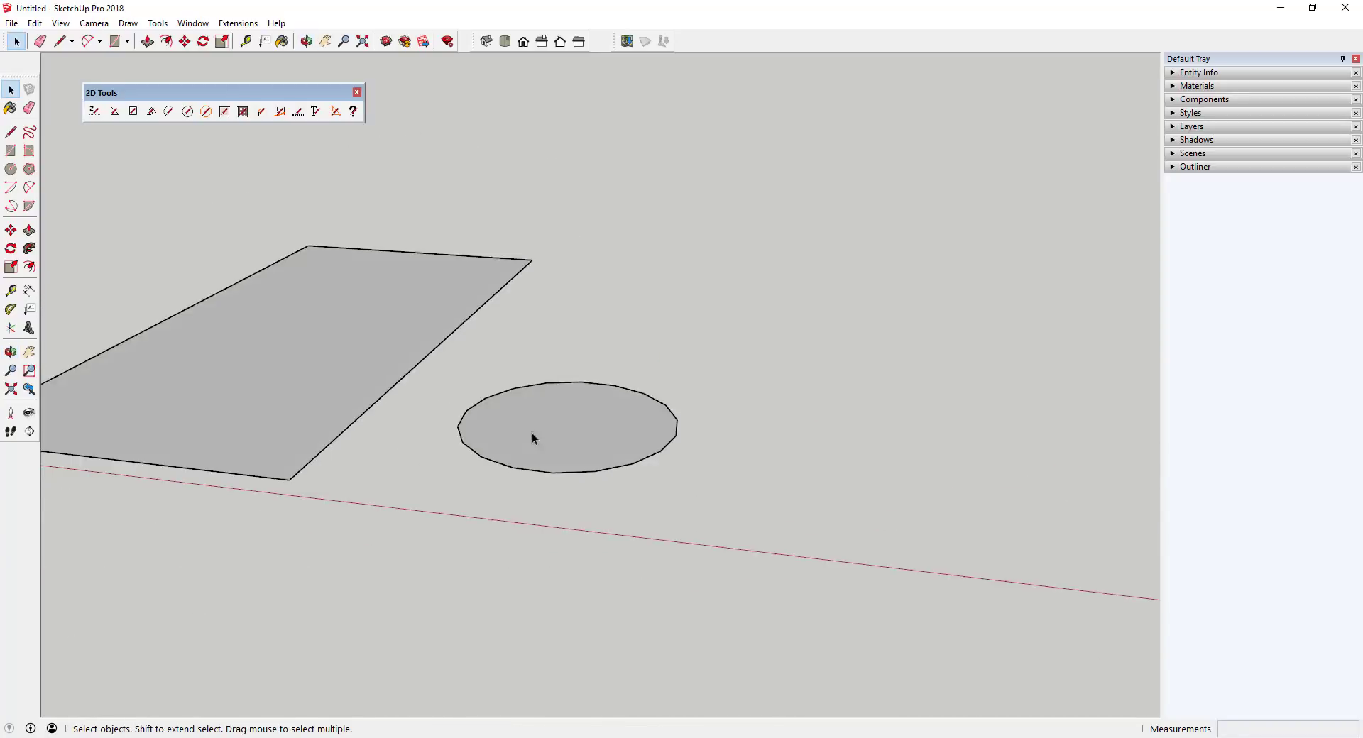
Apply the current 2D hatch pattern, PATT_INSUL, to both the rectangle and the circle faces
scroll(397, 419, up, 5)
scroll(748, 419, down, 2)
mouse_move(748, 424)
middle_down()
mouse_move(764, 395)
mouse_move(752, 377)
middle_up()
click(280, 111)
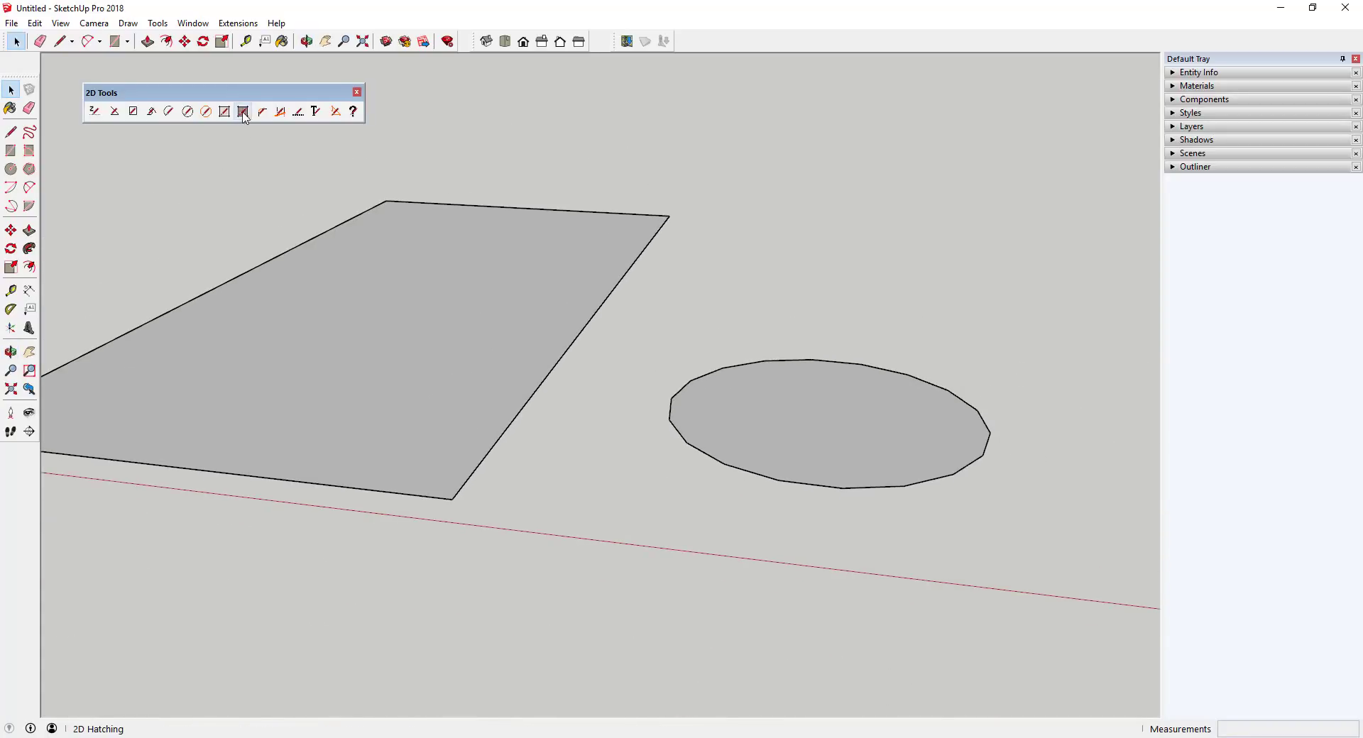
click(470, 345)
middle_drag(577, 338, 809, 459)
click(809, 459)
Choose the PATT_AR-RSHKE hatch pattern and apply it to the circle face
right_click(693, 249)
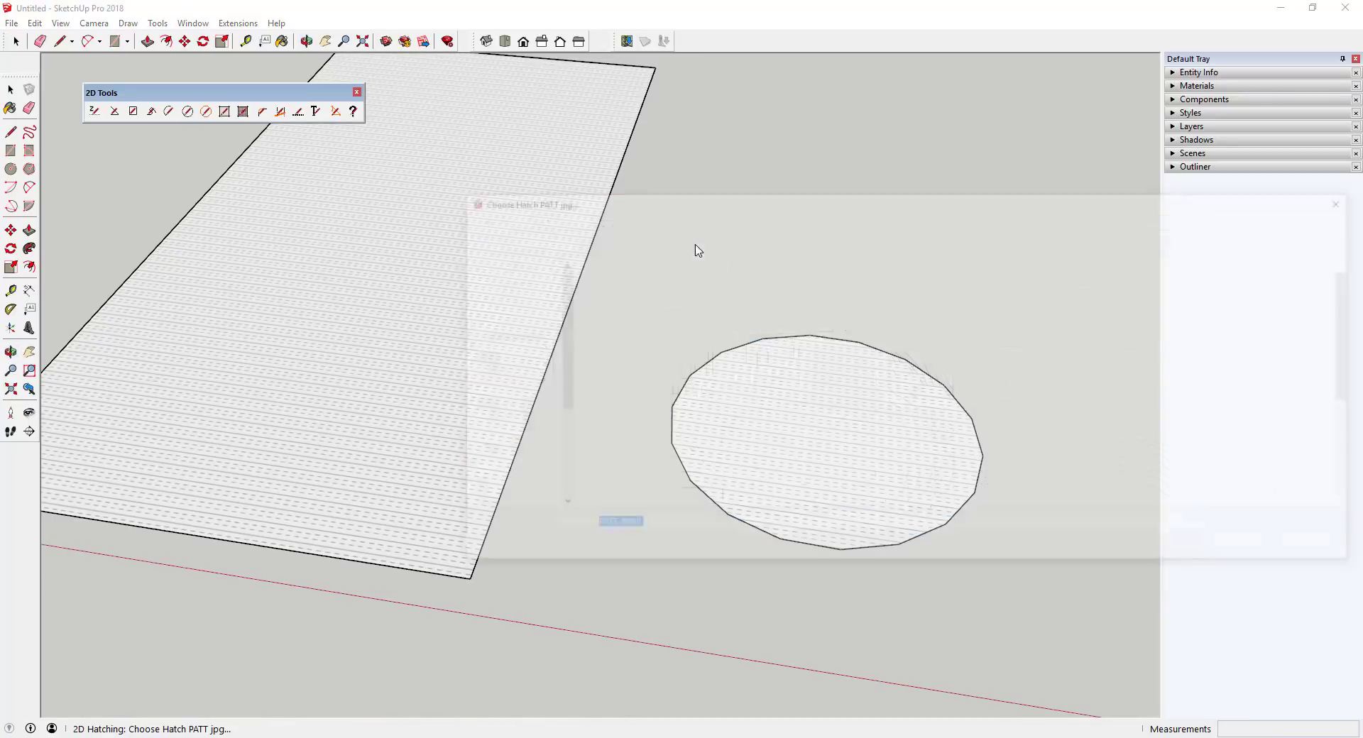
double_click(696, 367)
click(812, 445)
click(285, 115)
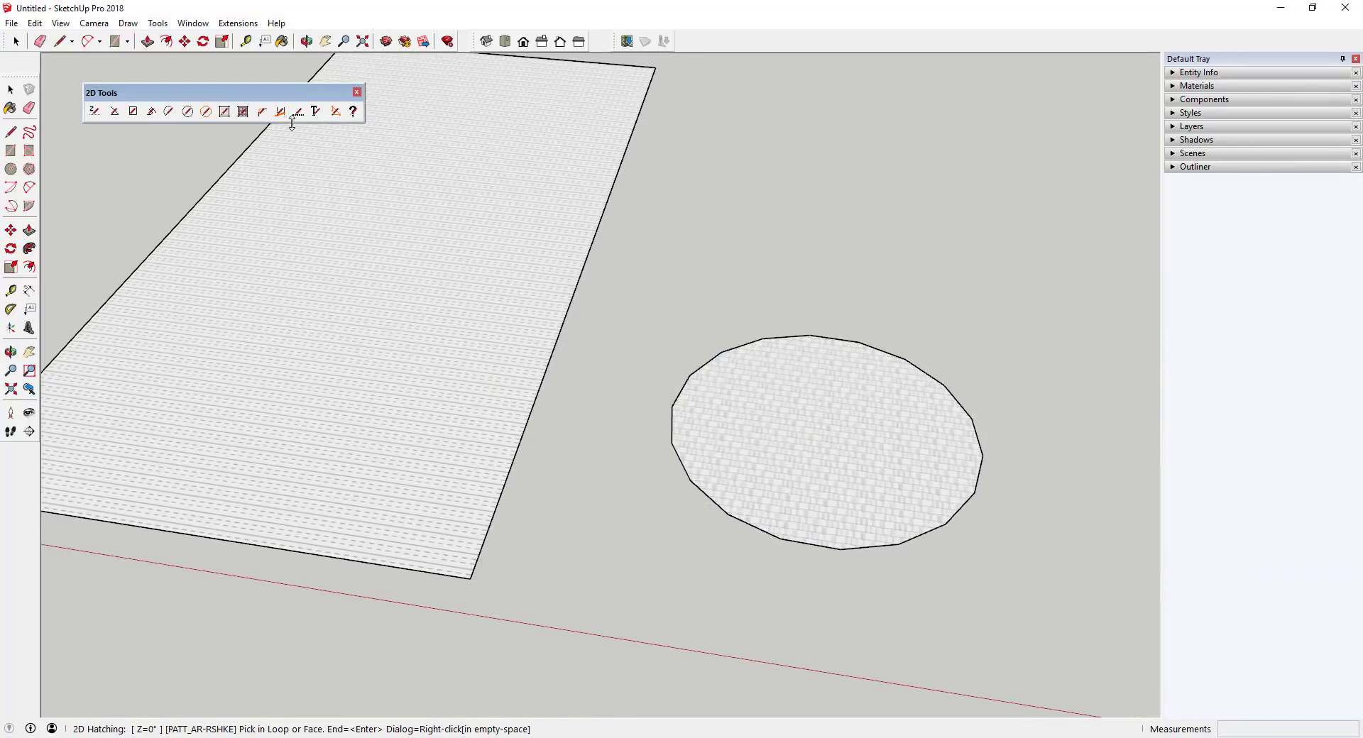
Choose the PATT_HONEY hatch pattern and apply it to the circle face
right_click(776, 317)
scroll(782, 371, down, 2)
double_click(854, 401)
click(935, 416)
key(space)
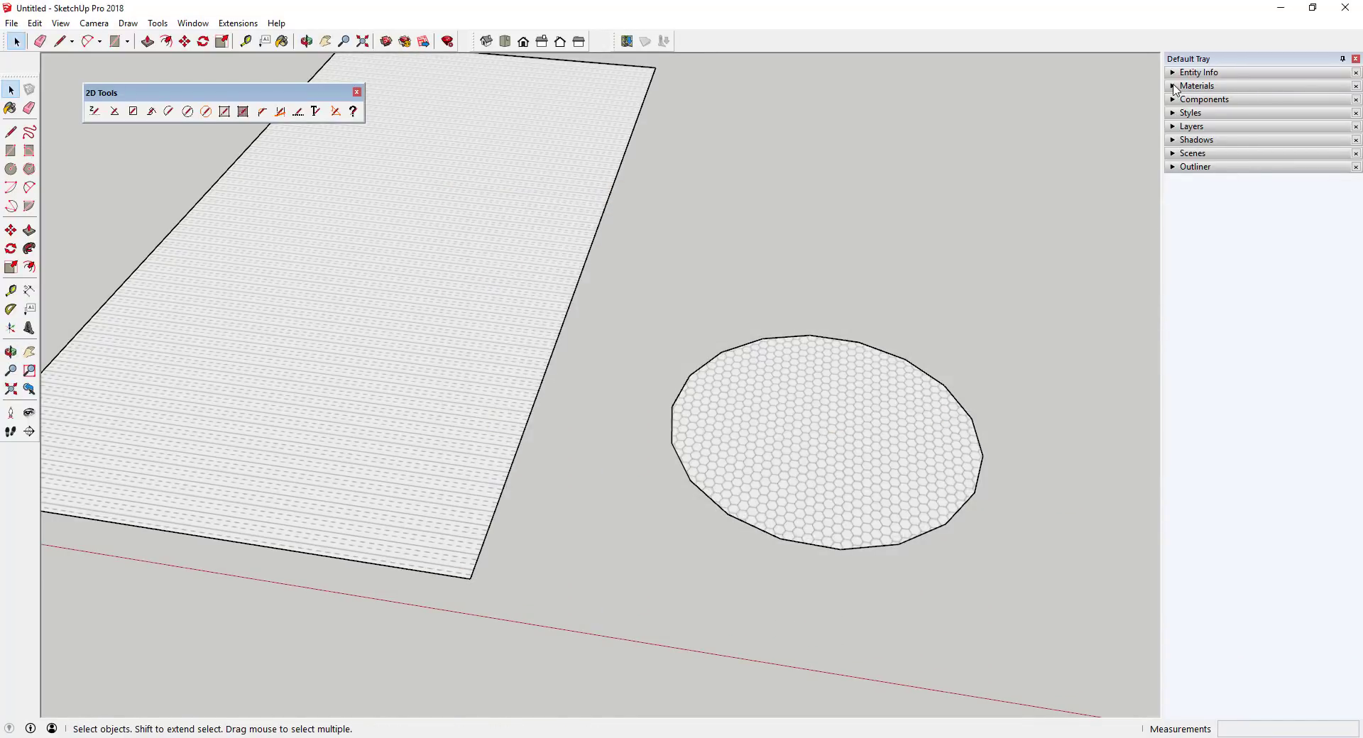
Sample the rectangle's PATT_INSUL material and set its texture width to 24 inches
click(1174, 86)
click(1176, 158)
click(1353, 155)
click(568, 248)
click(1205, 159)
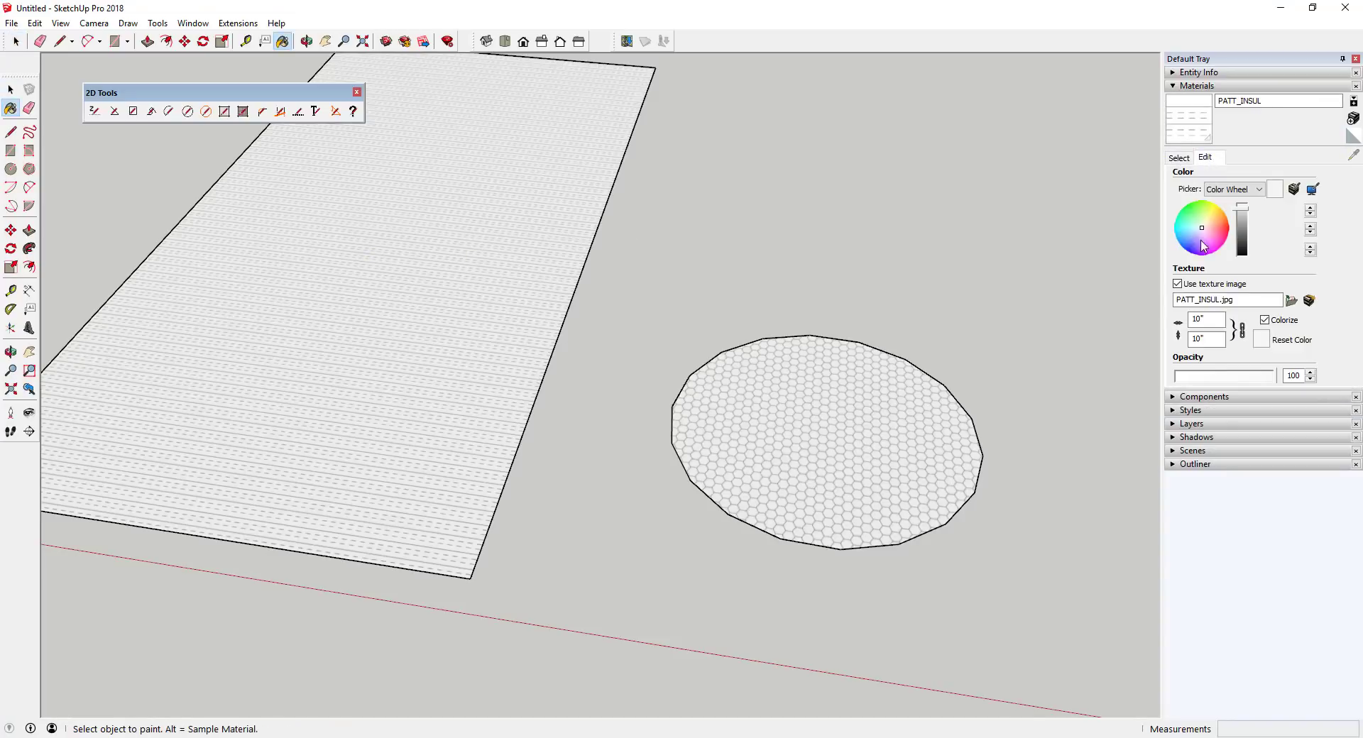
drag(1212, 320, 1099, 321)
text(24)
Sample the circle's PATT_HONEY material and set its texture width to 48 inches
click(1178, 158)
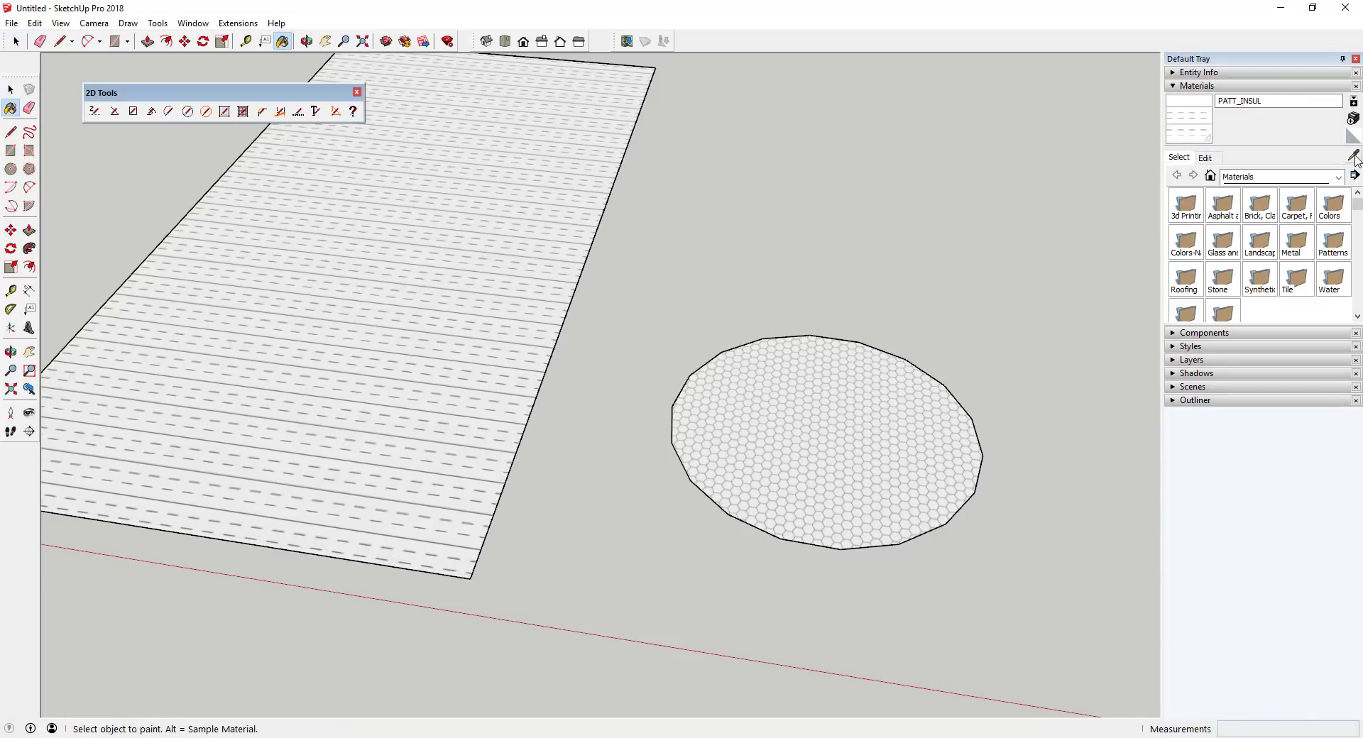
click(1352, 156)
click(923, 415)
click(1205, 159)
drag(1211, 320, 1136, 322)
text(48)
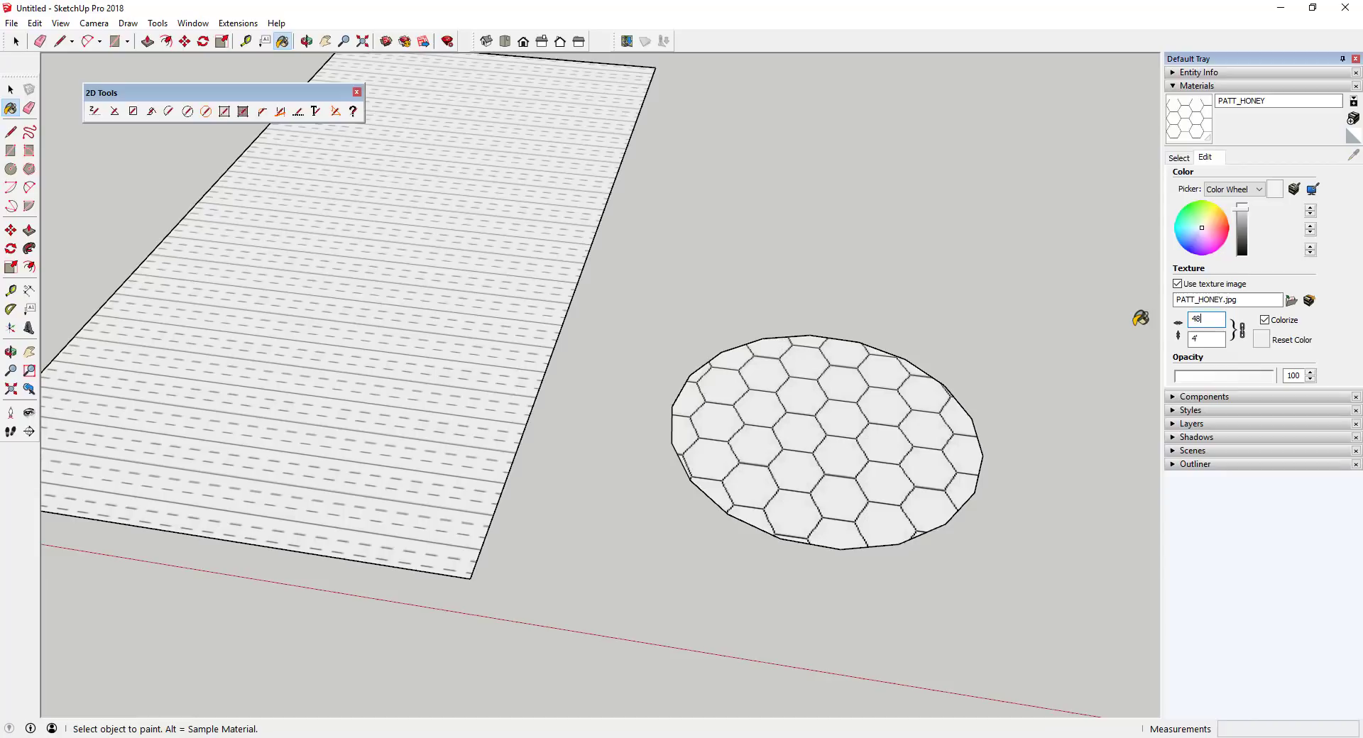
key(space)
Draw two connected lines forming an open corner on empty ground beyond the hatched circle
middle_drag(885, 296, 395, 368)
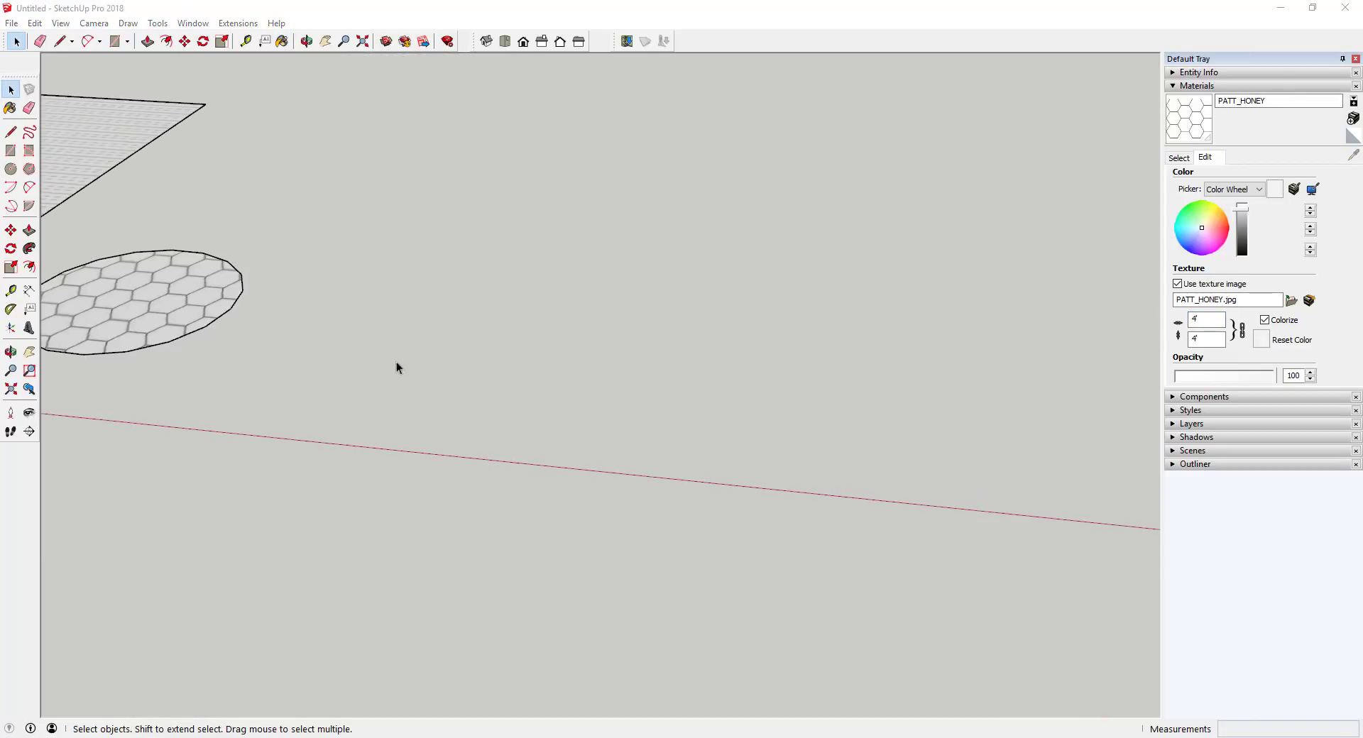
key(l)
click(328, 409)
click(641, 246)
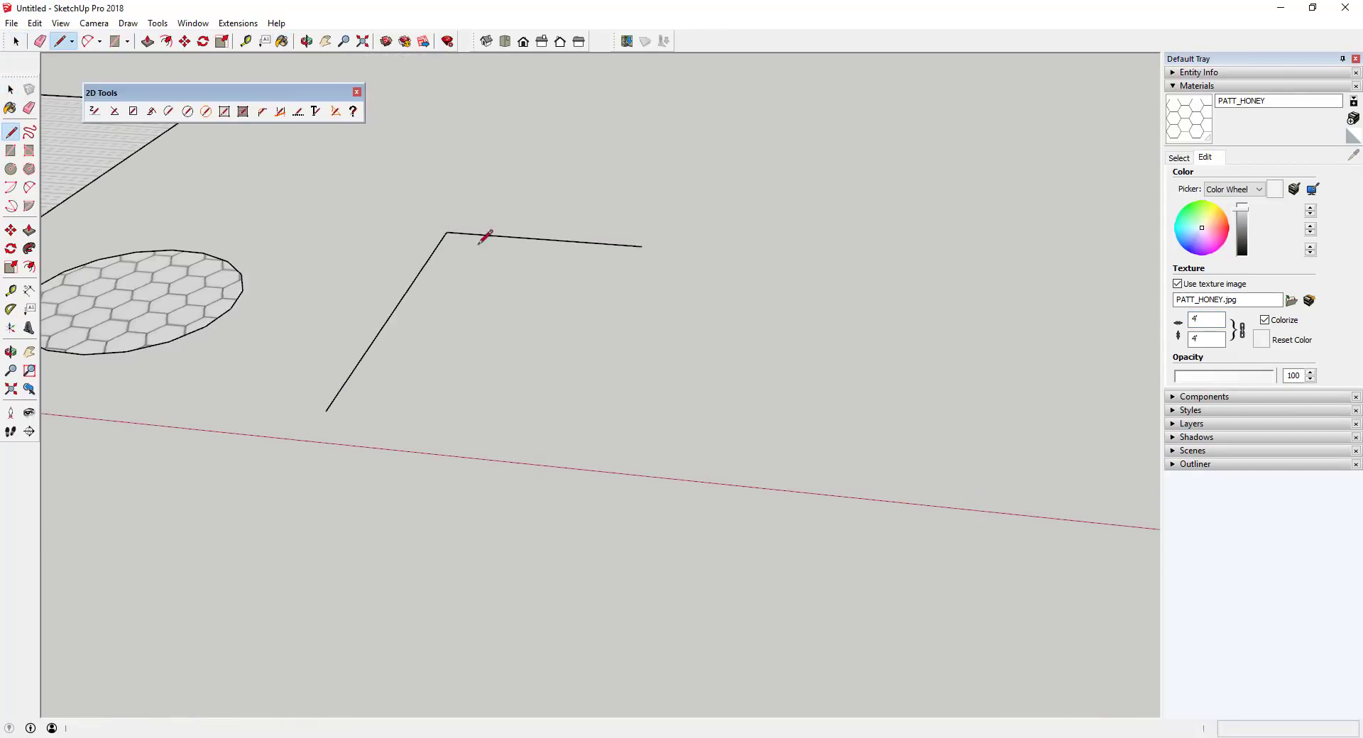
Fillet the corner between the two lines with a 6-inch radius using 2D Fillet
click(261, 111)
click(440, 242)
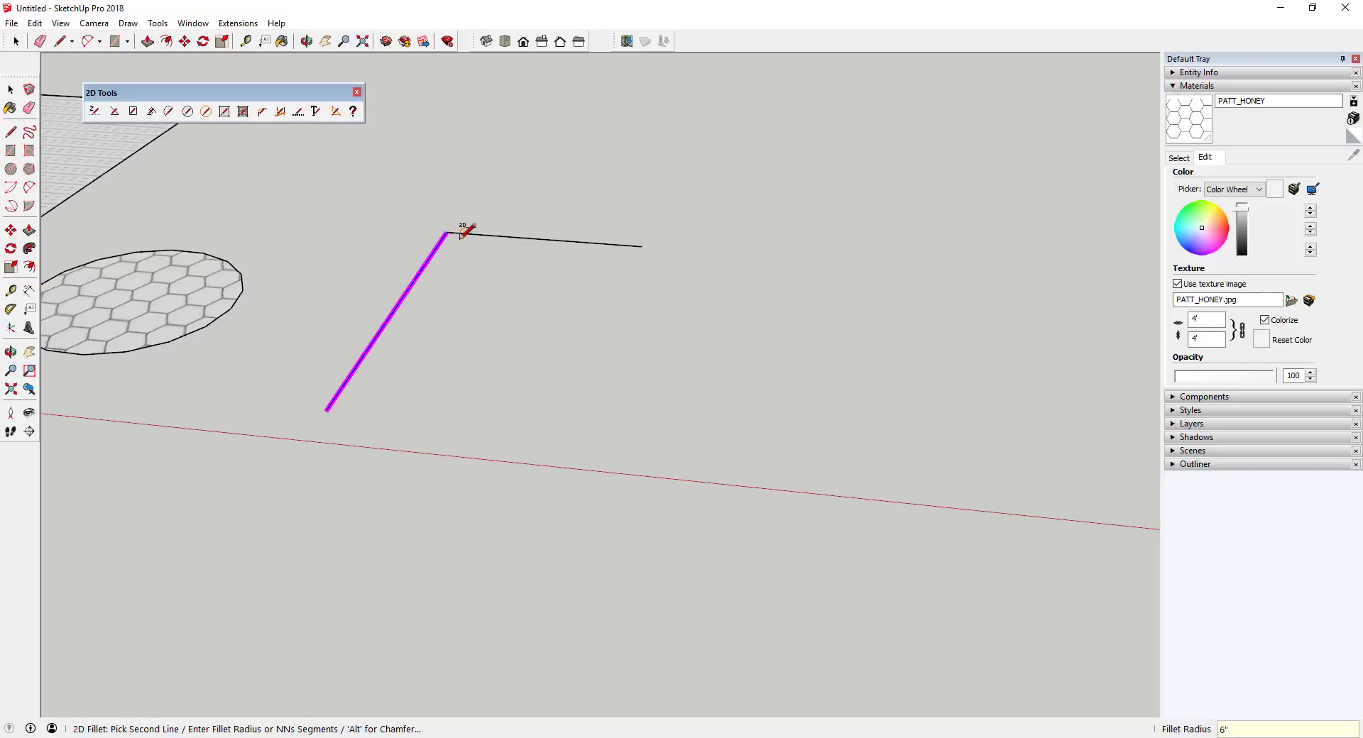
click(470, 233)
scroll(461, 230, up, 4)
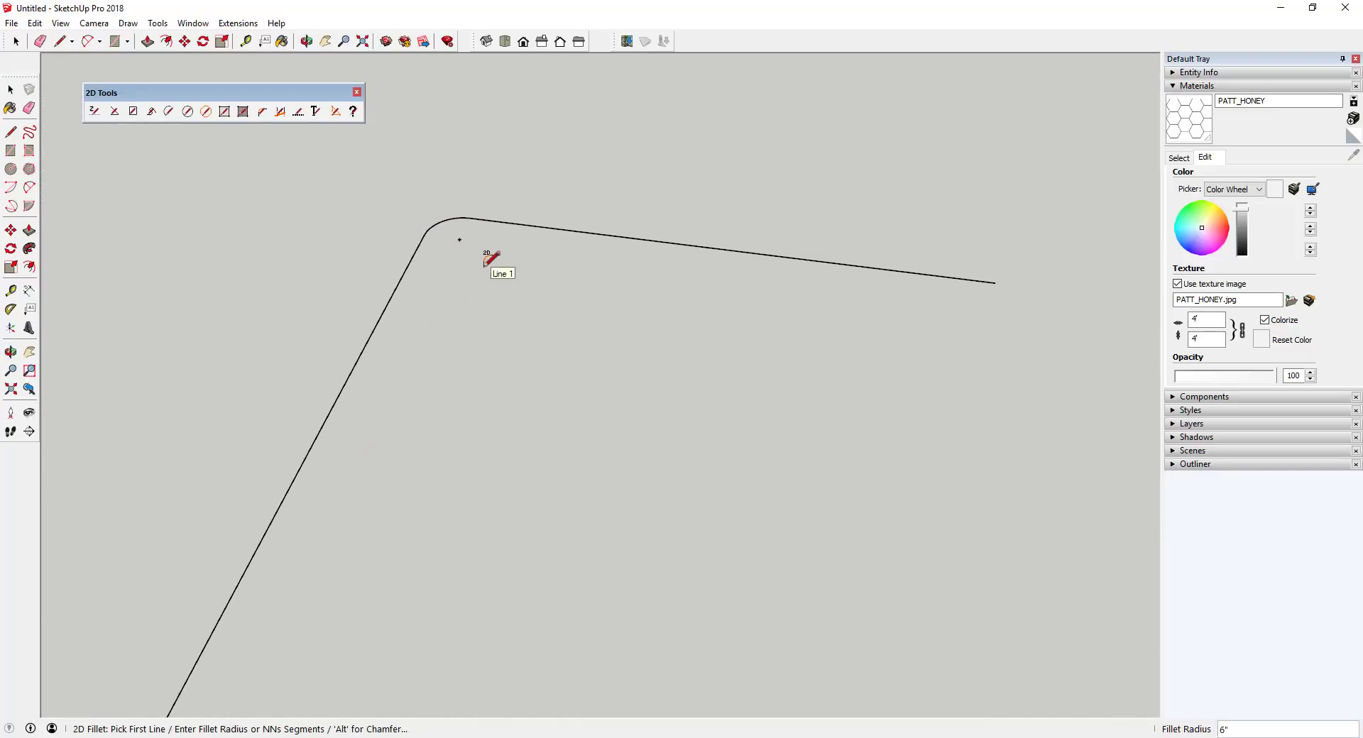
scroll(518, 268, down, 4)
Draw a short line along the green axis from the free end of the back line toward the red axis
key(space)
key(l)
click(723, 275)
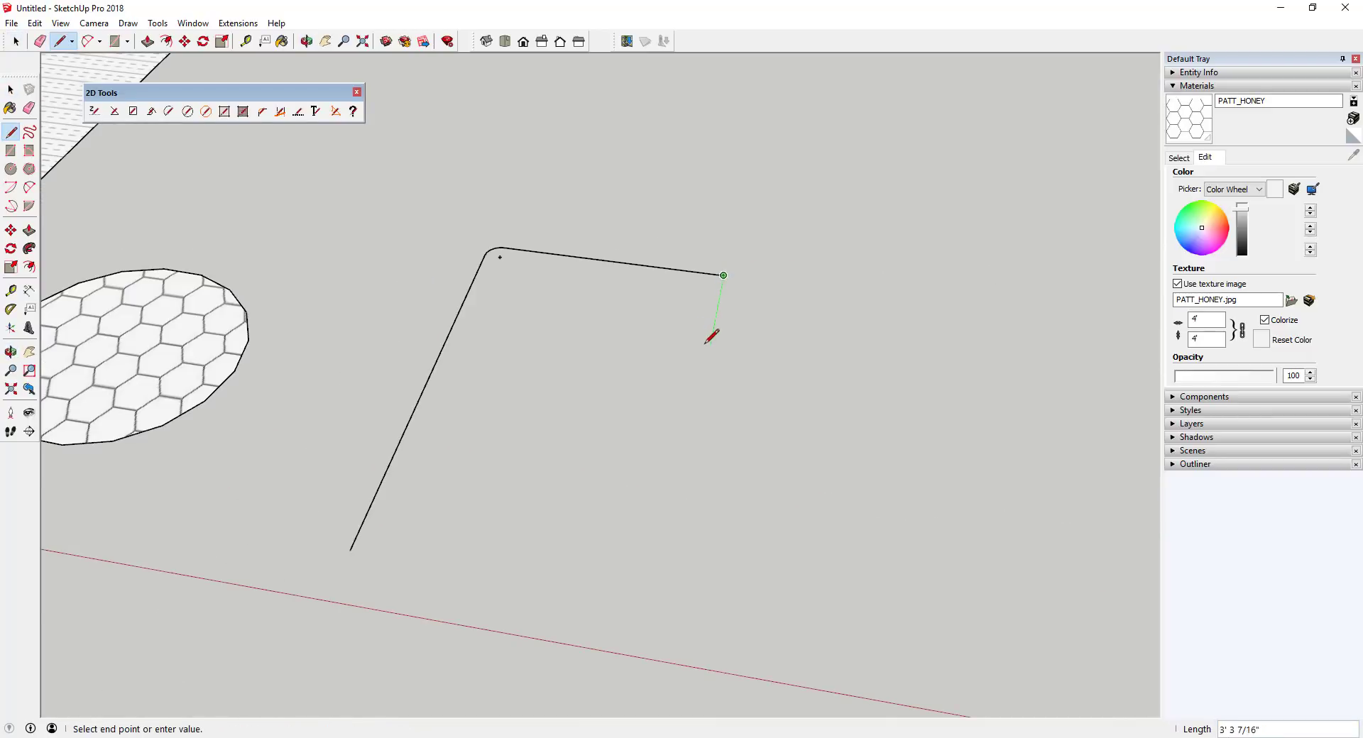
click(696, 343)
key(space)
Fillet the corner between the back line and the new short line with 2D Fillet
click(262, 112)
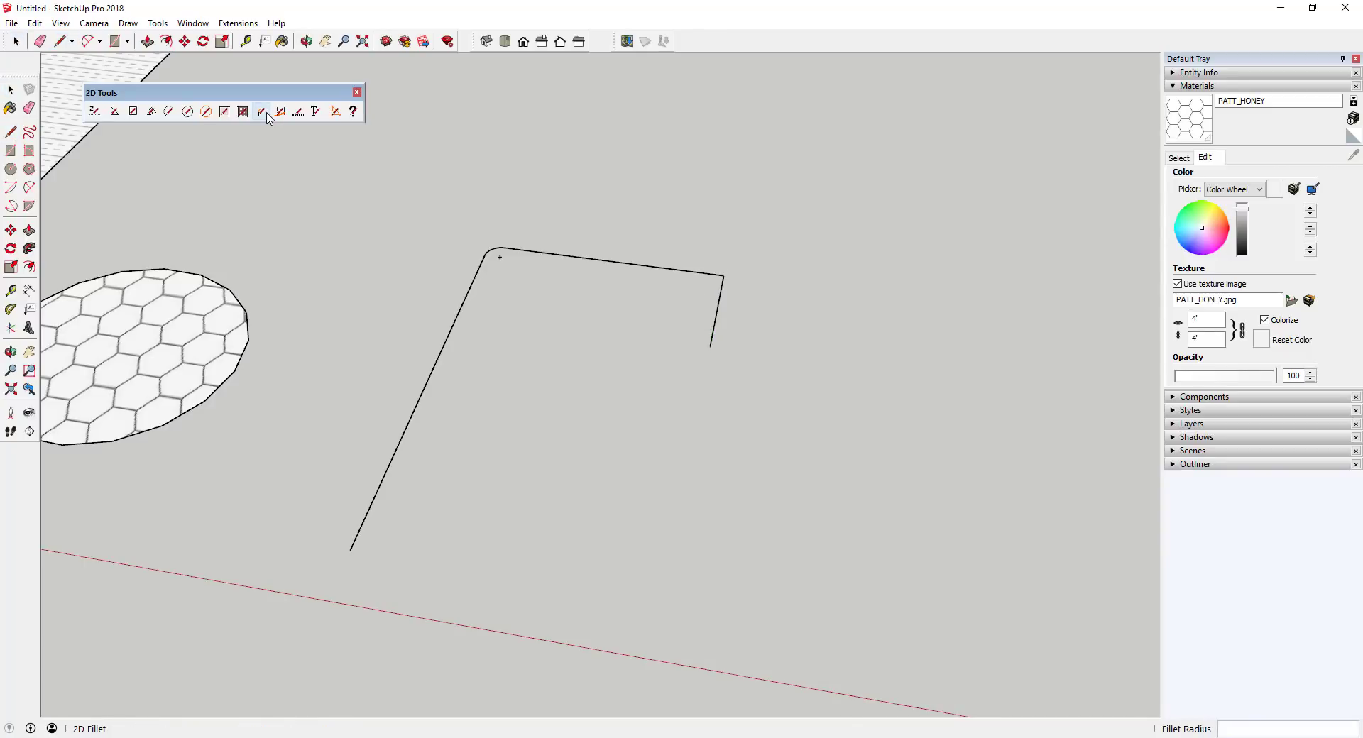
click(713, 274)
click(722, 281)
mouse_move(696, 291)
middle_down()
mouse_move(660, 466)
mouse_move(706, 267)
middle_up()
scroll(705, 268, up, 3)
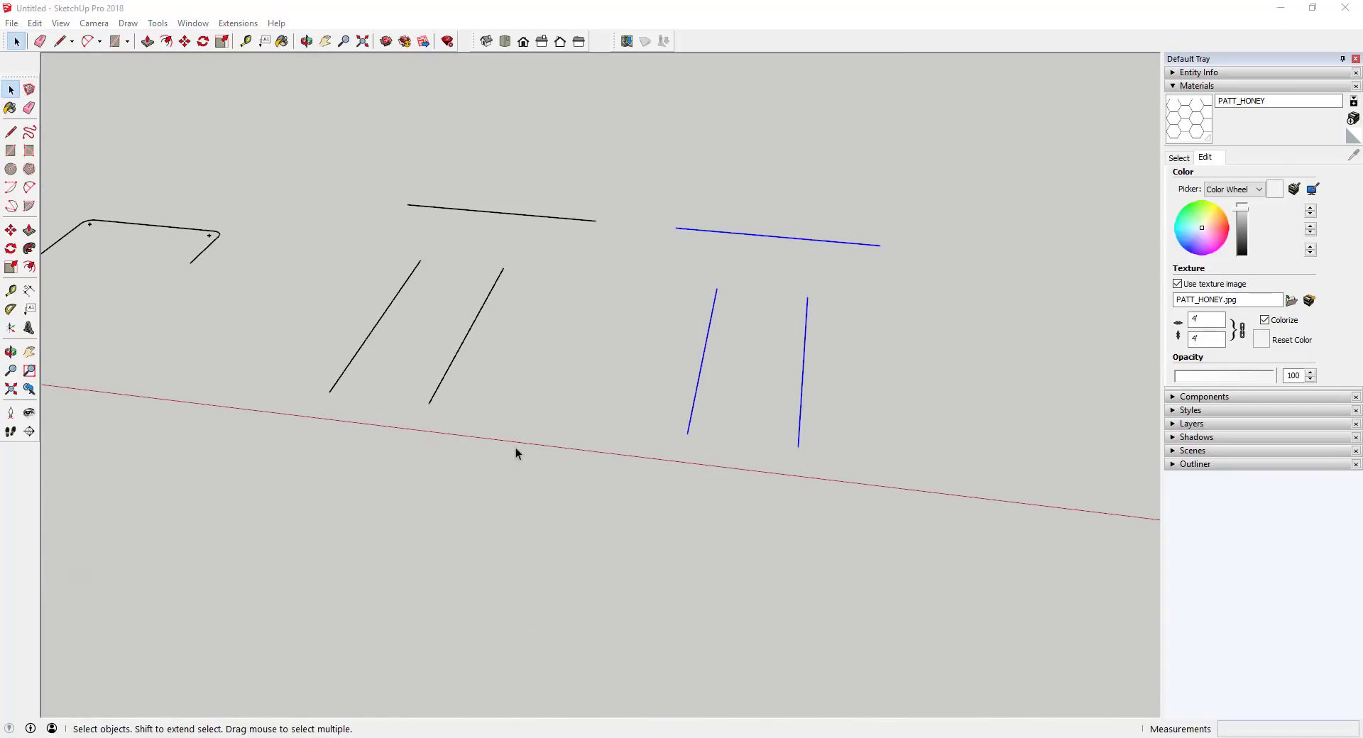
Extend the first group's two parallel lines to the line behind them with 2D Adjust
click(280, 112)
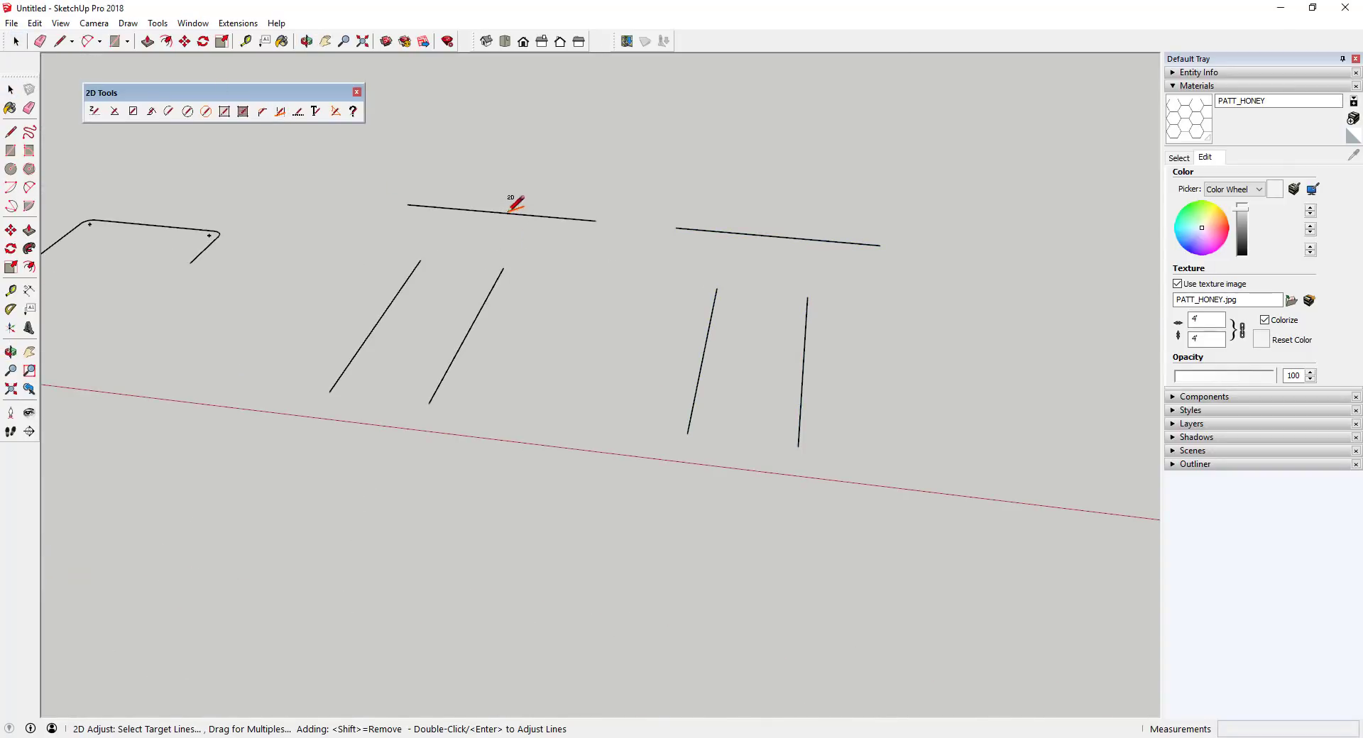
double_click(486, 210)
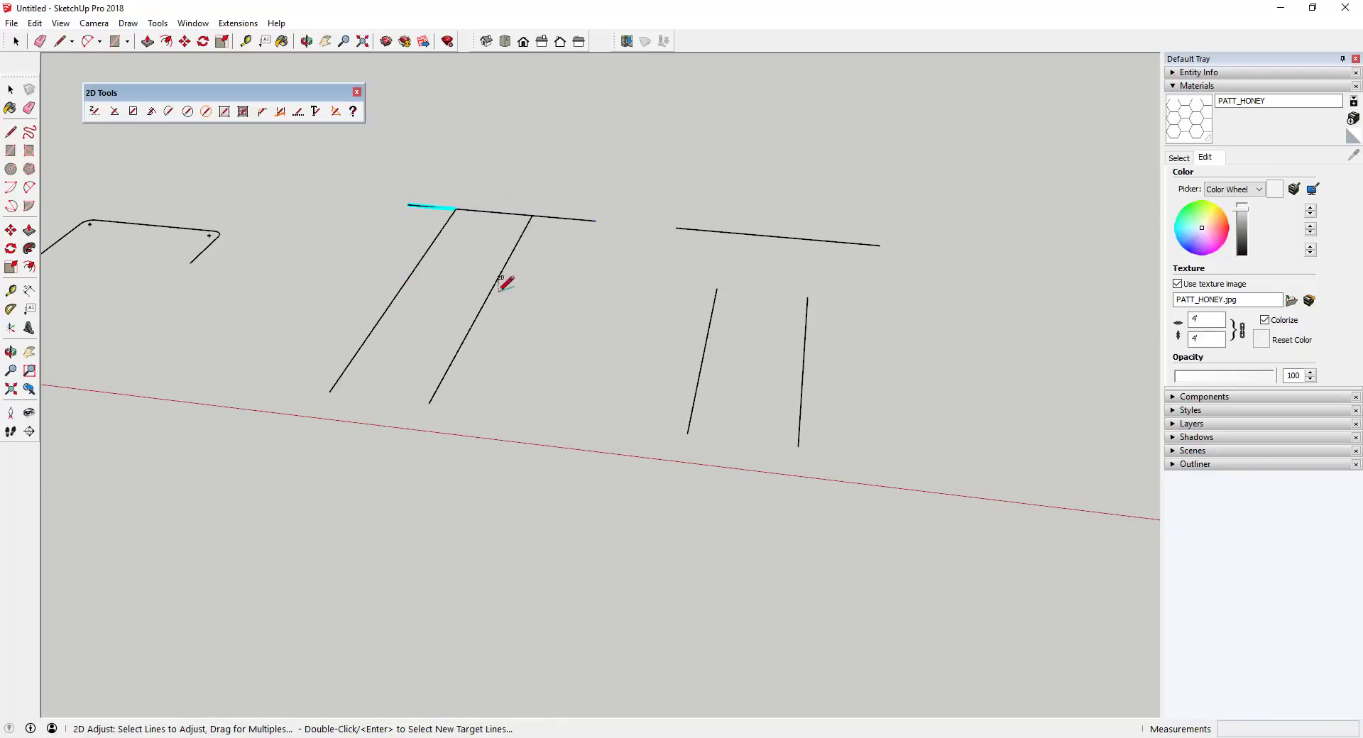
Use 2D Adjust on the second group, with its two parallel lines as targets and the line behind them as the line to adjust
click(279, 111)
drag(702, 325, 822, 325)
double_click(797, 237)
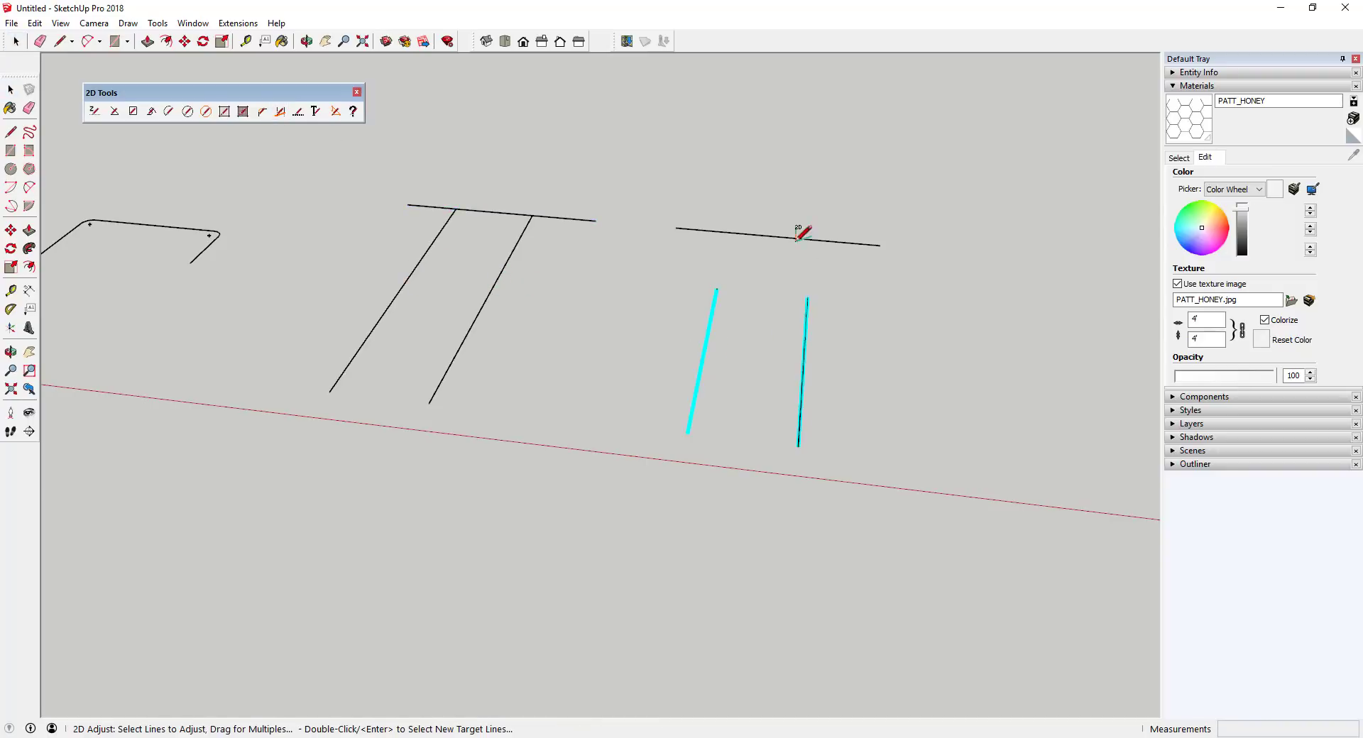
click(807, 300)
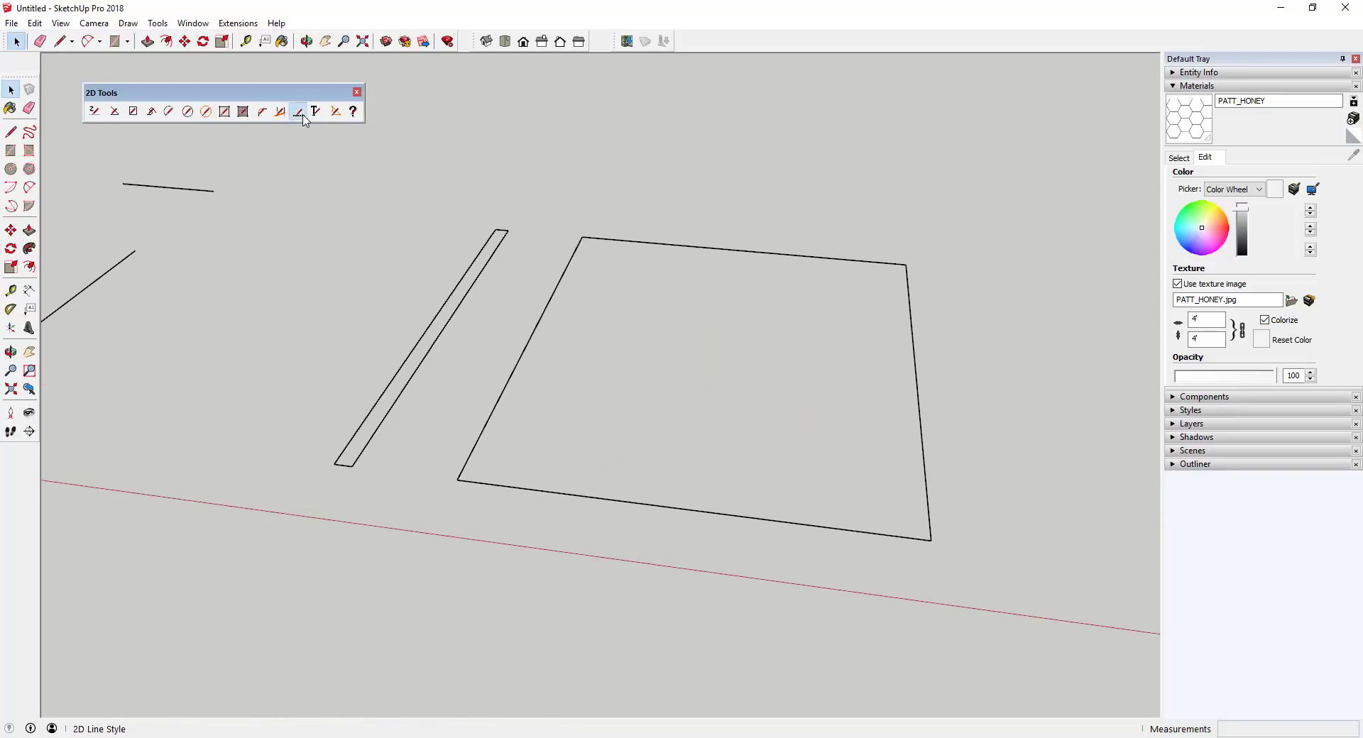
Apply the black Dot 2D line style of width 1.0 to the edges of the narrow rectangle
click(301, 113)
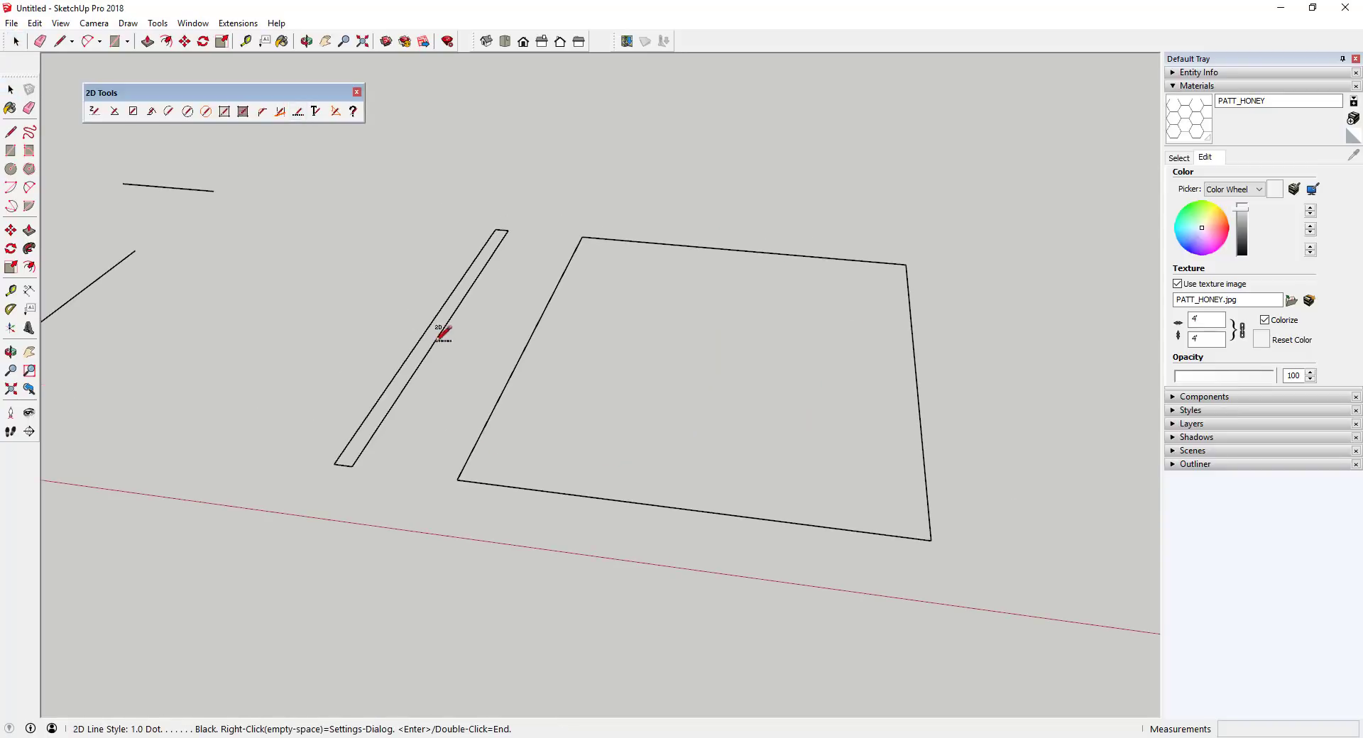
scroll(425, 332, up, 5)
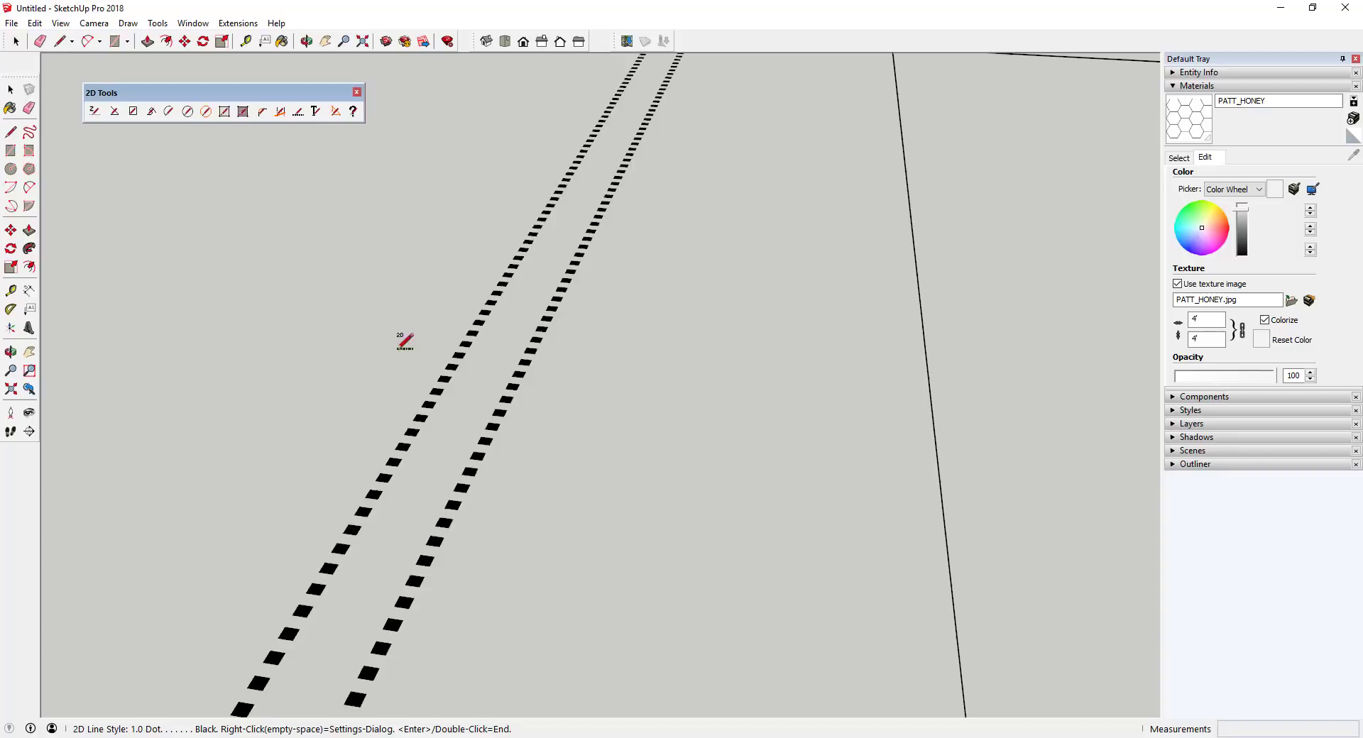
scroll(404, 340, down, 4)
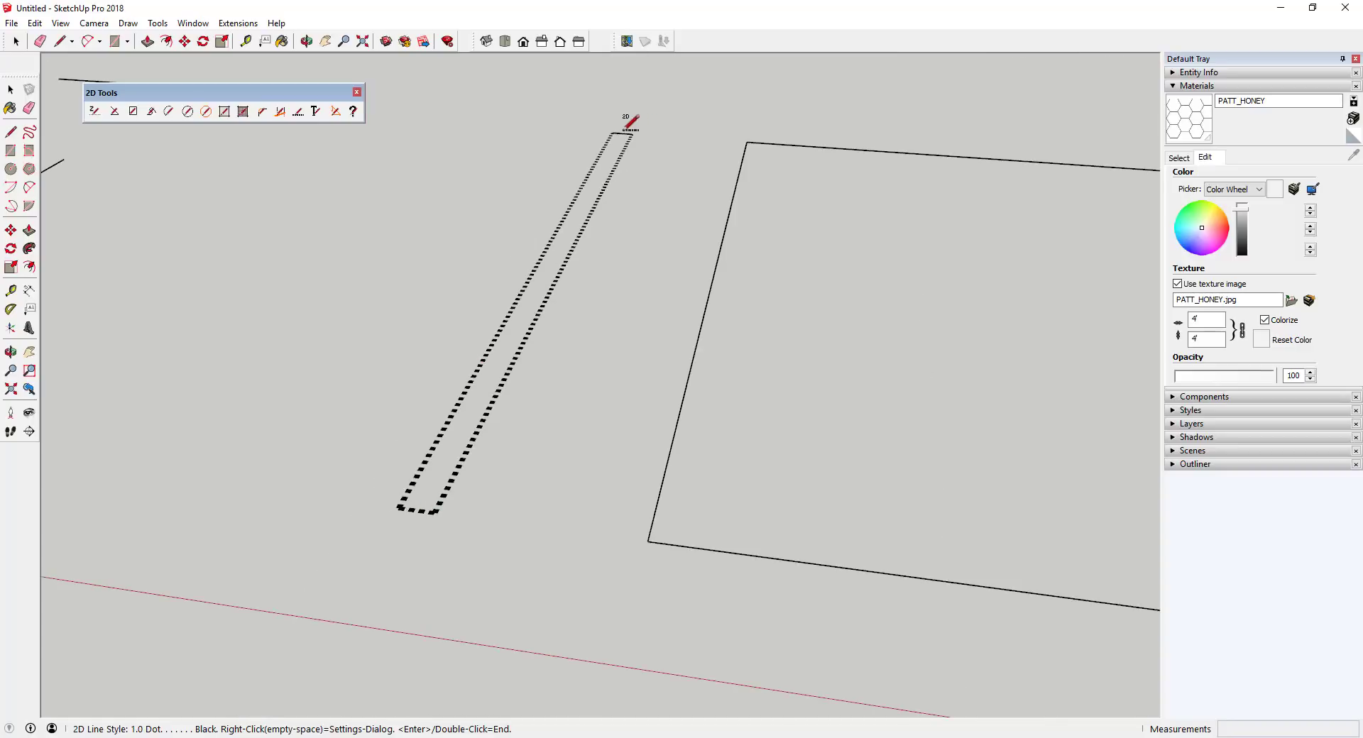
Configure the 2D line style with width 2.0, Dashed style and Aqua color
middle_drag(905, 283, 587, 254)
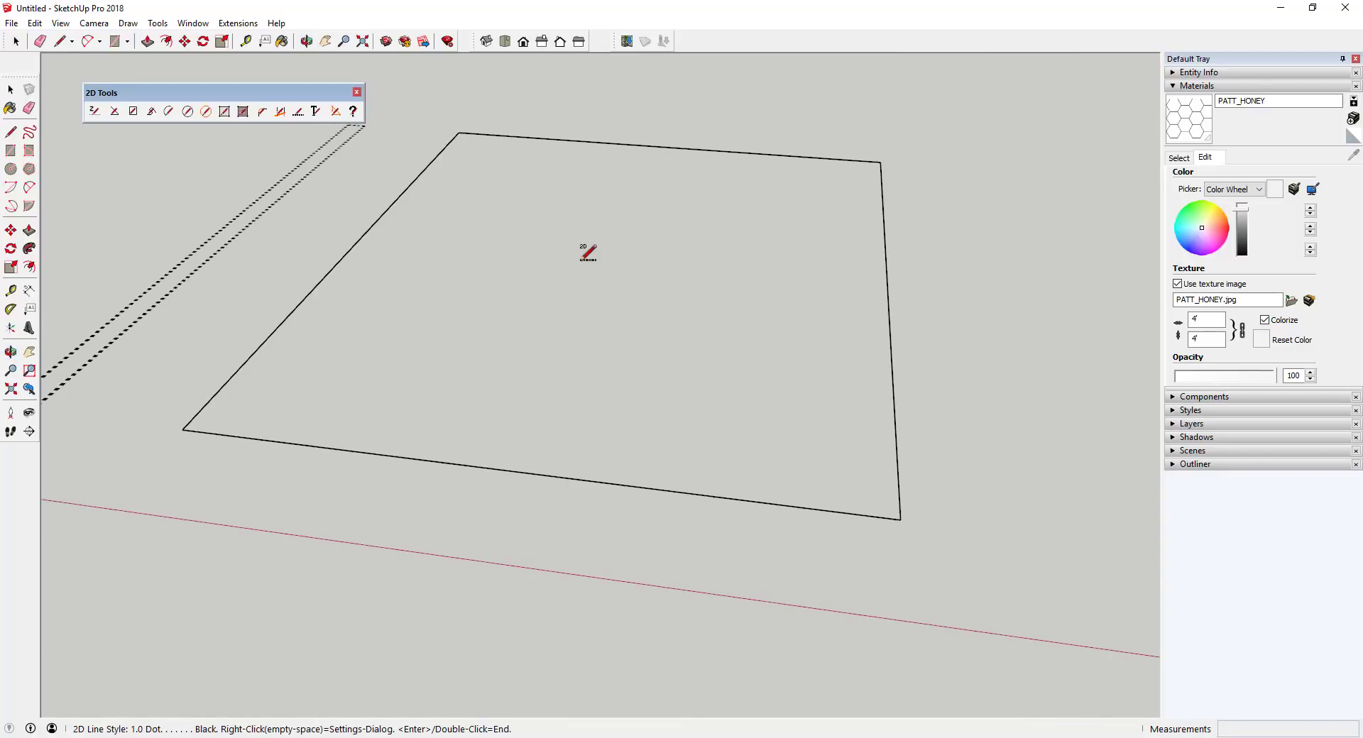
scroll(892, 278, down, 1)
right_click(990, 265)
click(708, 347)
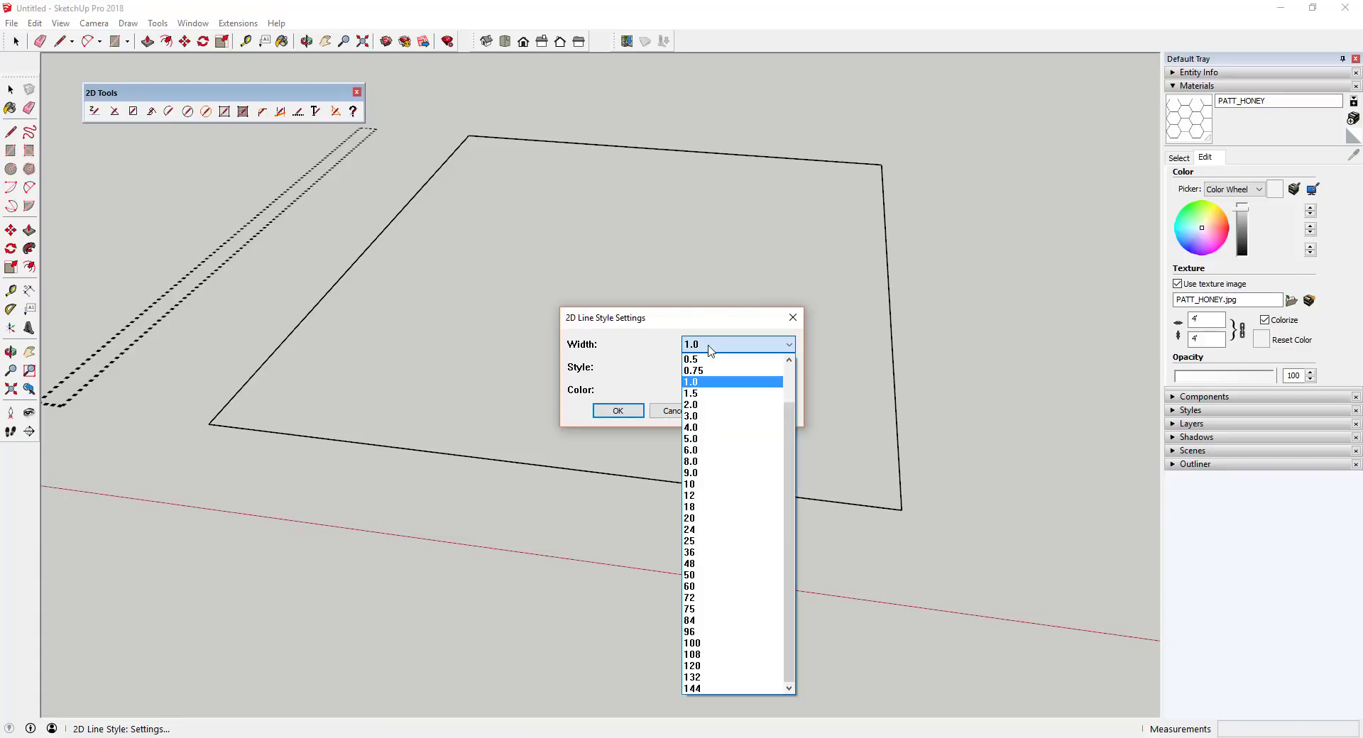
click(708, 347)
click(709, 368)
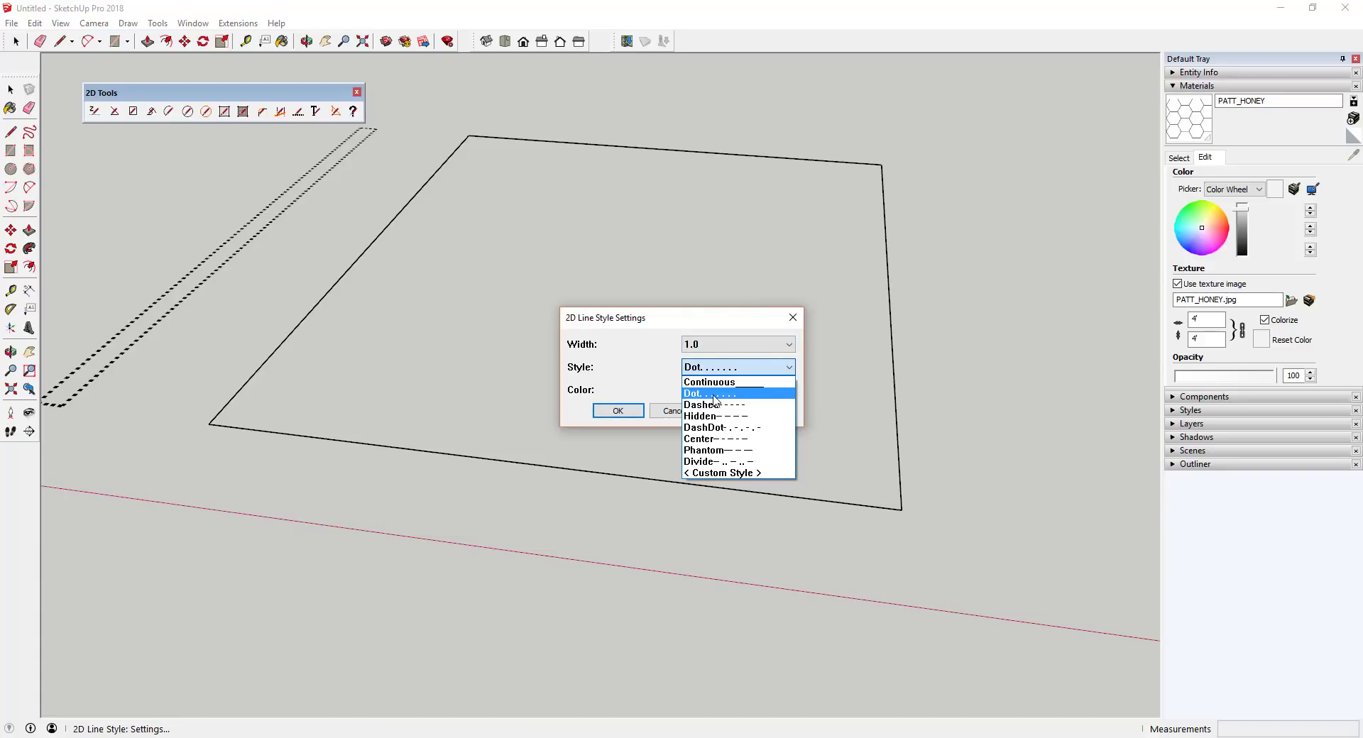
click(714, 405)
click(712, 390)
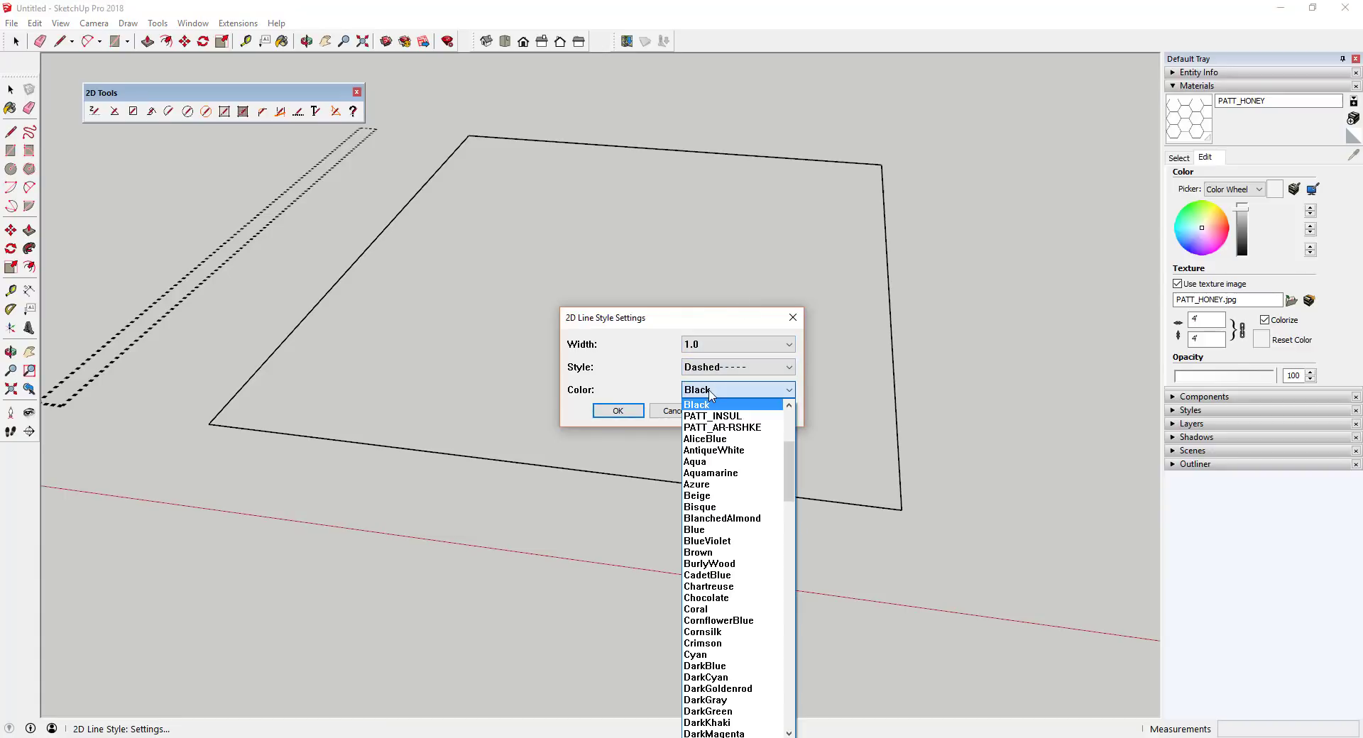
click(705, 463)
click(714, 346)
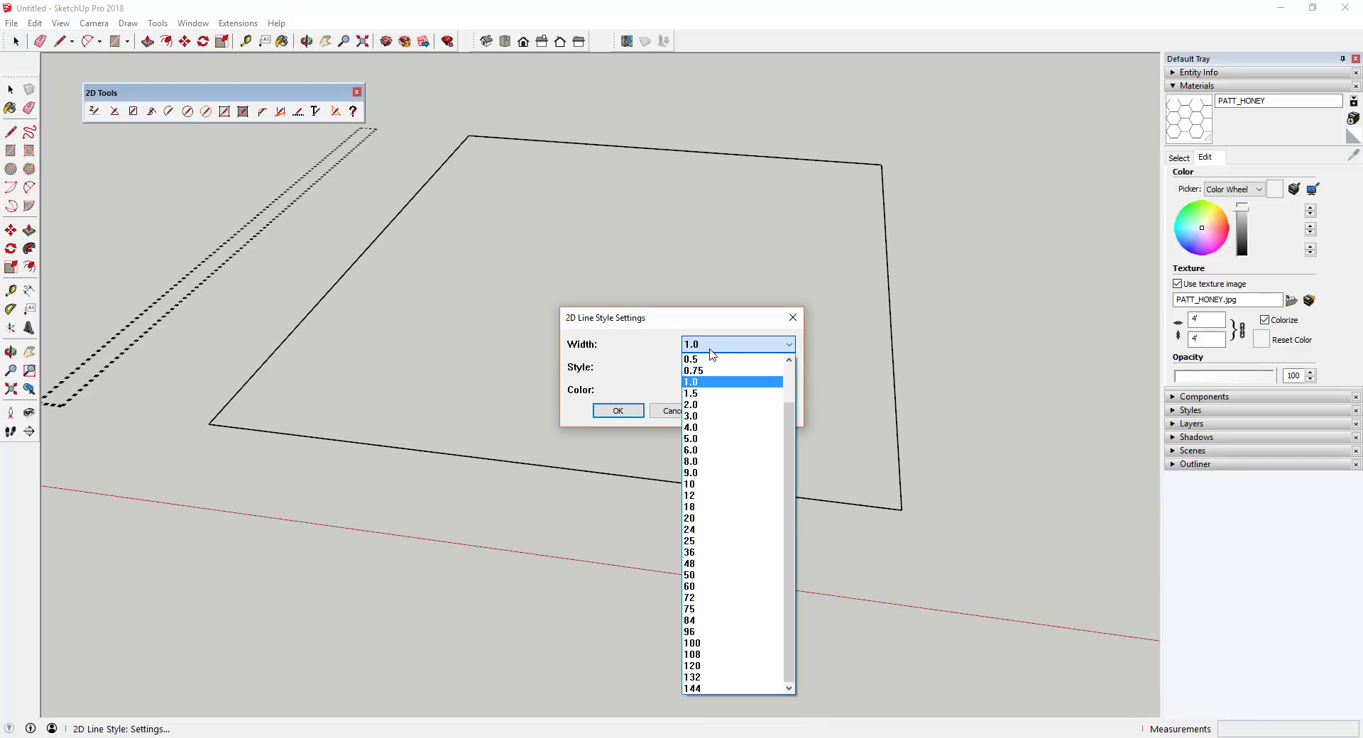
click(699, 405)
click(618, 411)
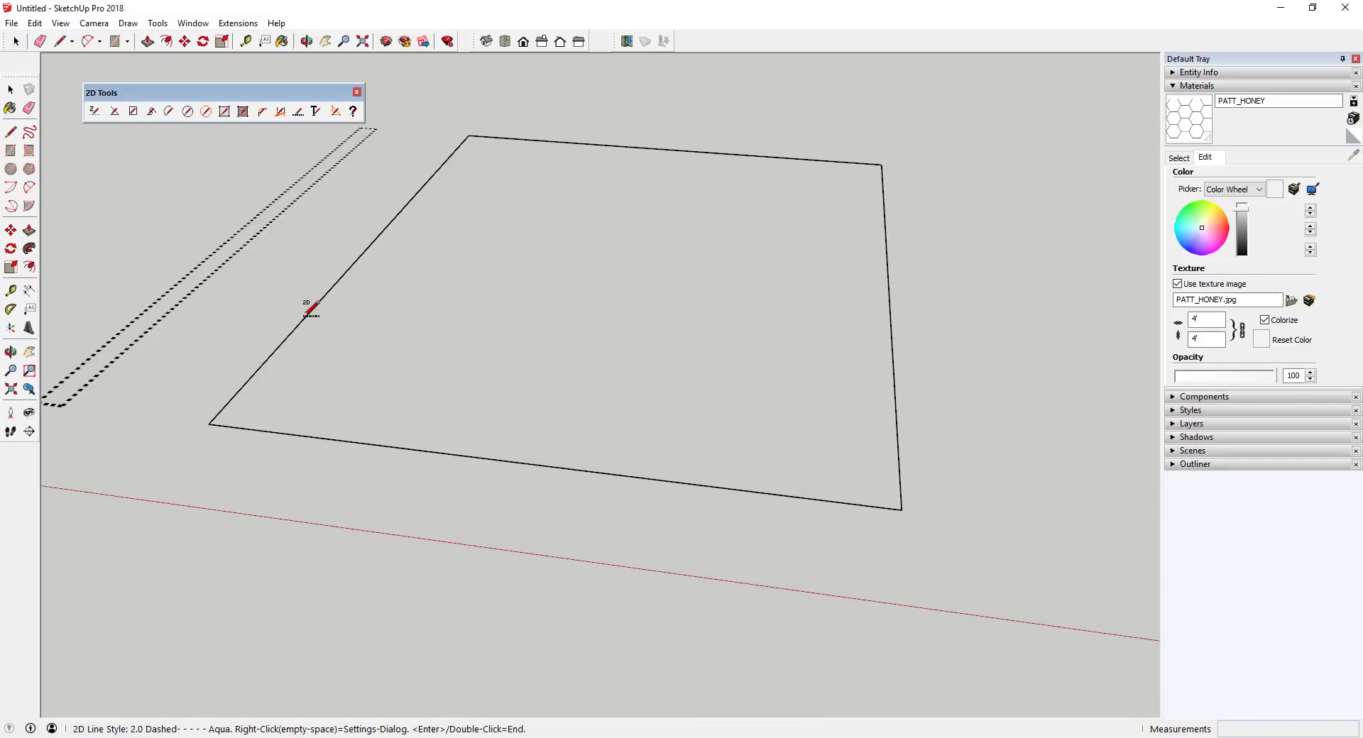
Apply the Aqua dashed line style to all four edges of the large rectangle
click(313, 310)
click(331, 439)
click(892, 351)
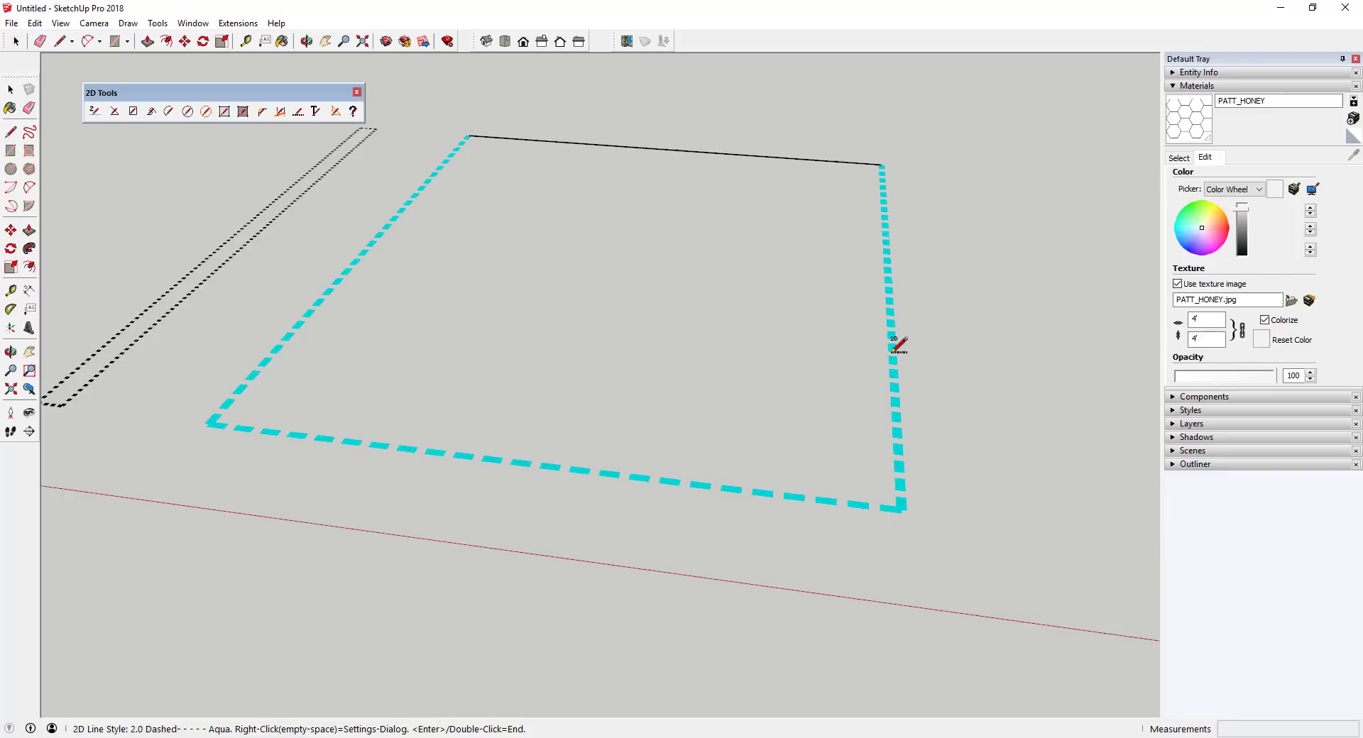
click(815, 157)
Place the 2D text "Area 1" inside the aqua dashed rectangle, 4" high, centered, non-bold Arial, filled black, snapped to the Z-plane
click(315, 111)
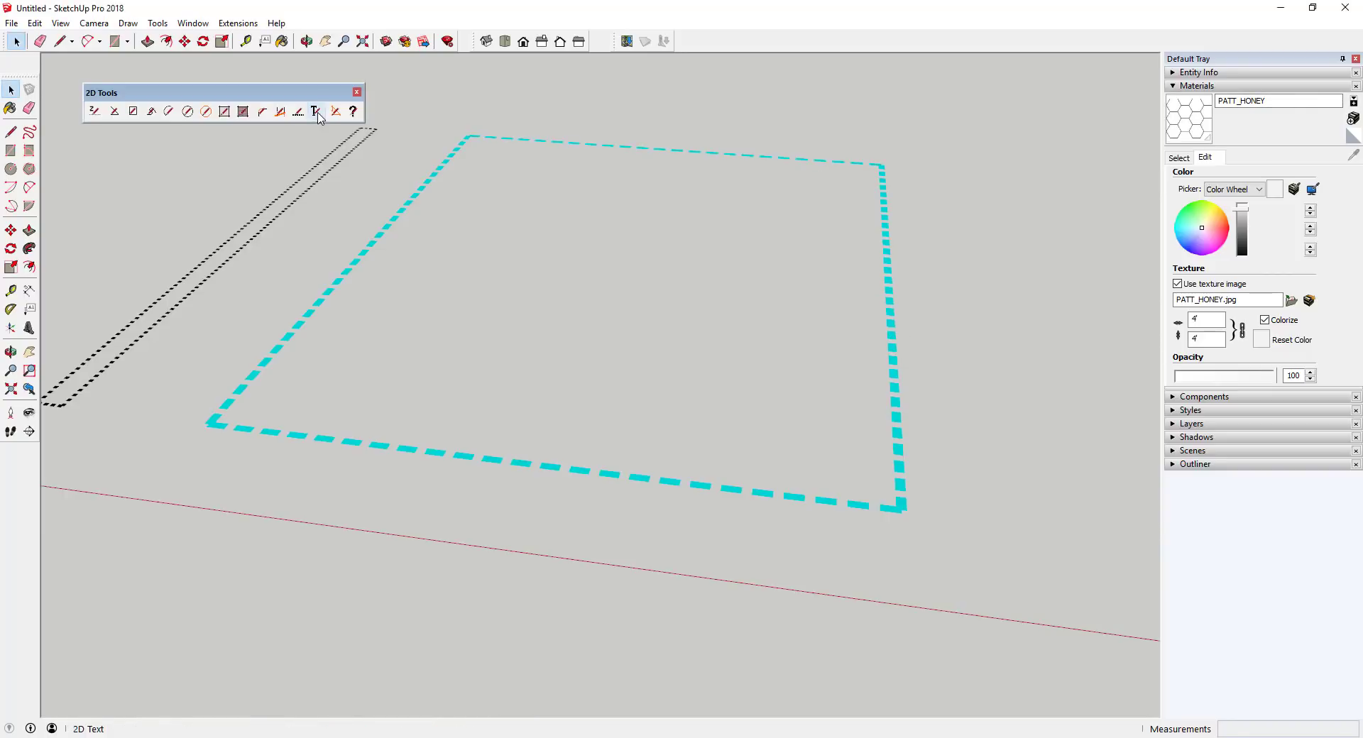
click(448, 236)
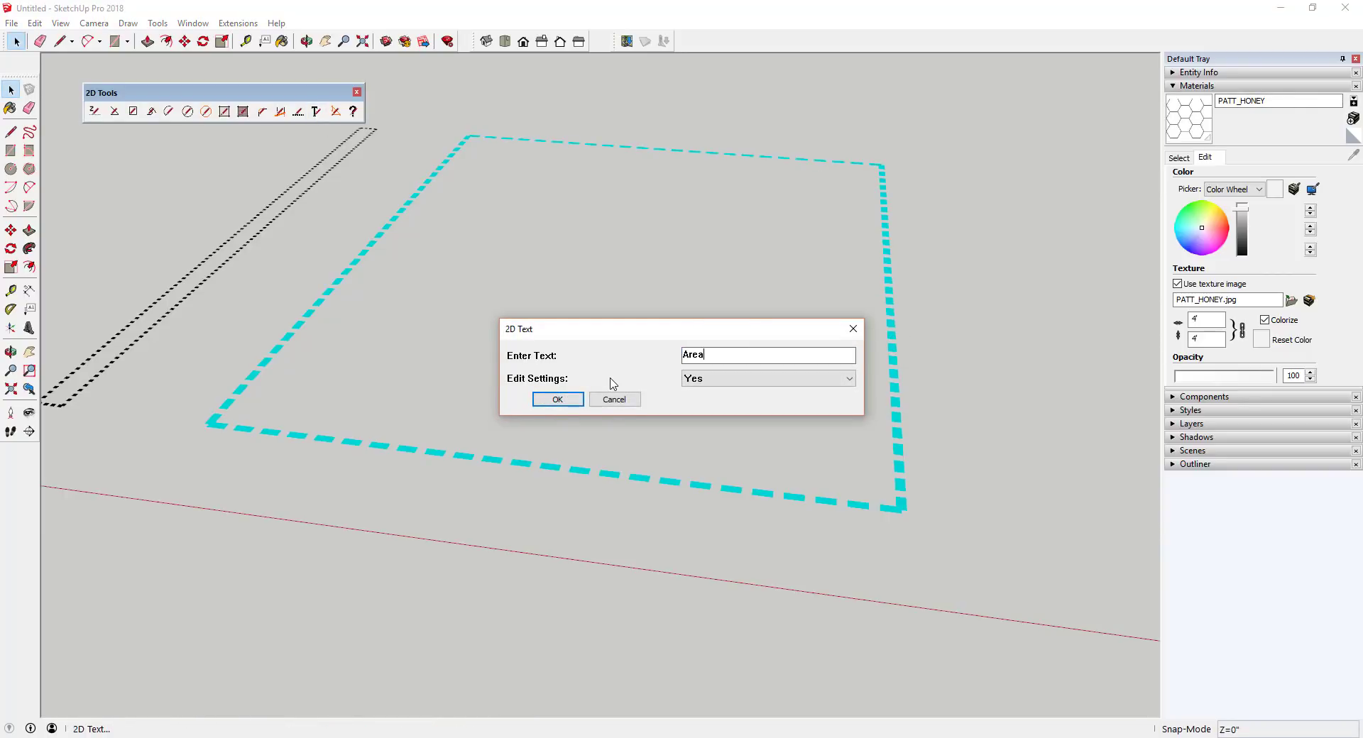
click(546, 398)
click(721, 312)
click(722, 312)
click(718, 333)
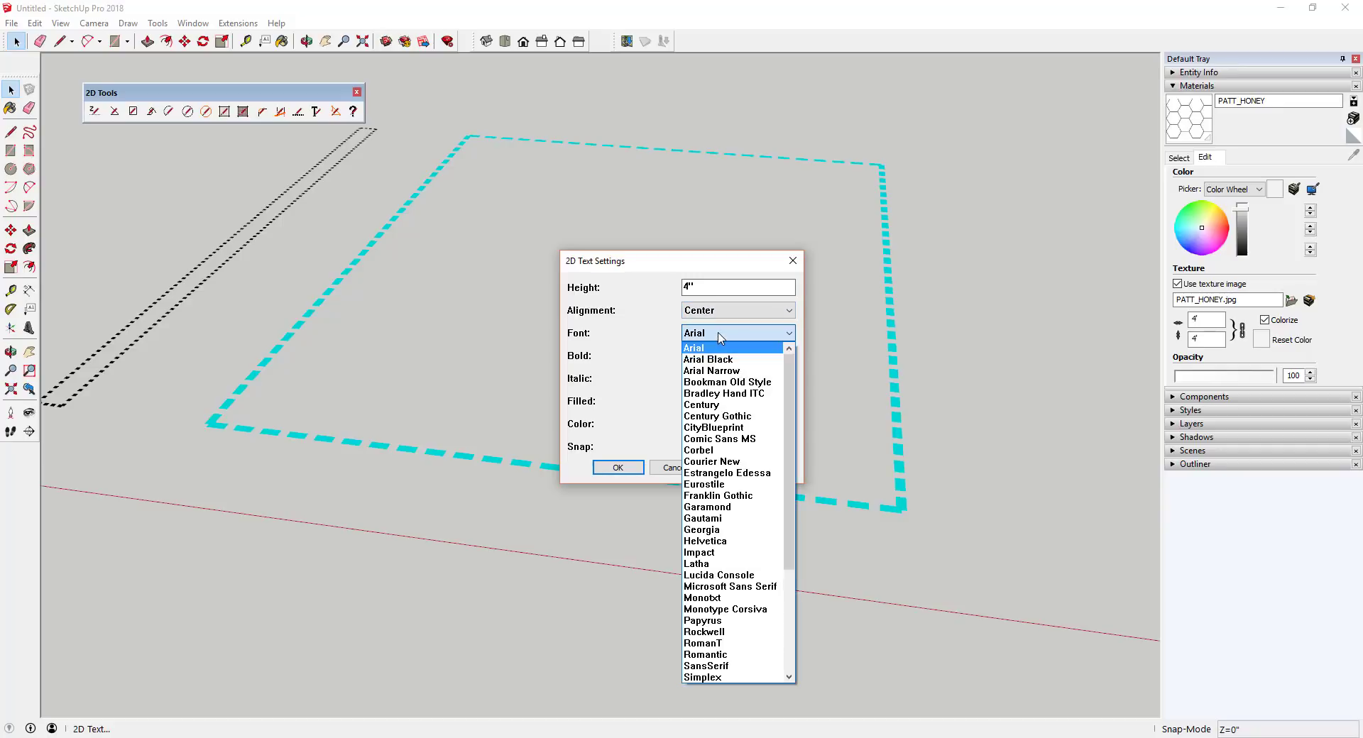
click(718, 333)
click(738, 424)
click(717, 426)
click(618, 467)
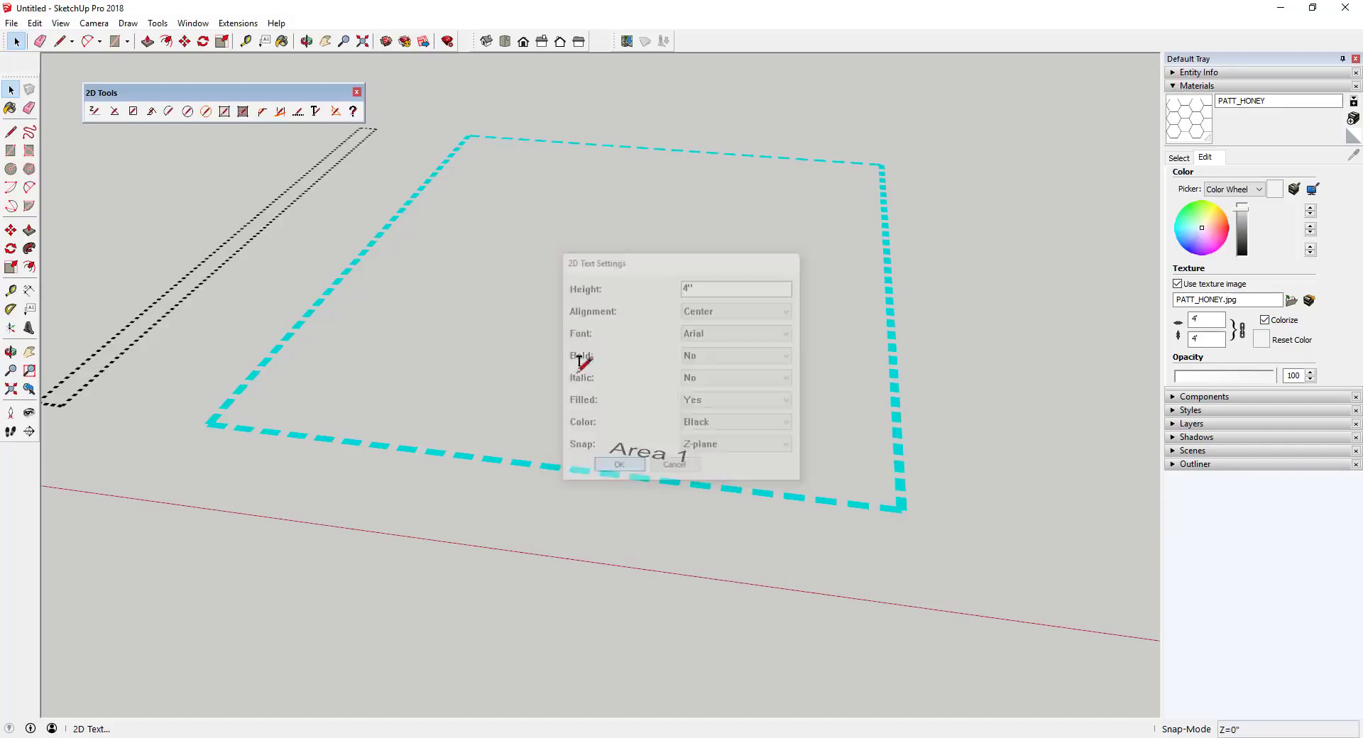
click(580, 284)
Place the 2D text "Wall Type 1" beside the far end of the narrow dotted rectangle, with height 12 and Bookman Old Style font
scroll(580, 283, up, 2)
shift+middle_drag(364, 267, 862, 324)
click(316, 111)
drag(766, 355, 645, 363)
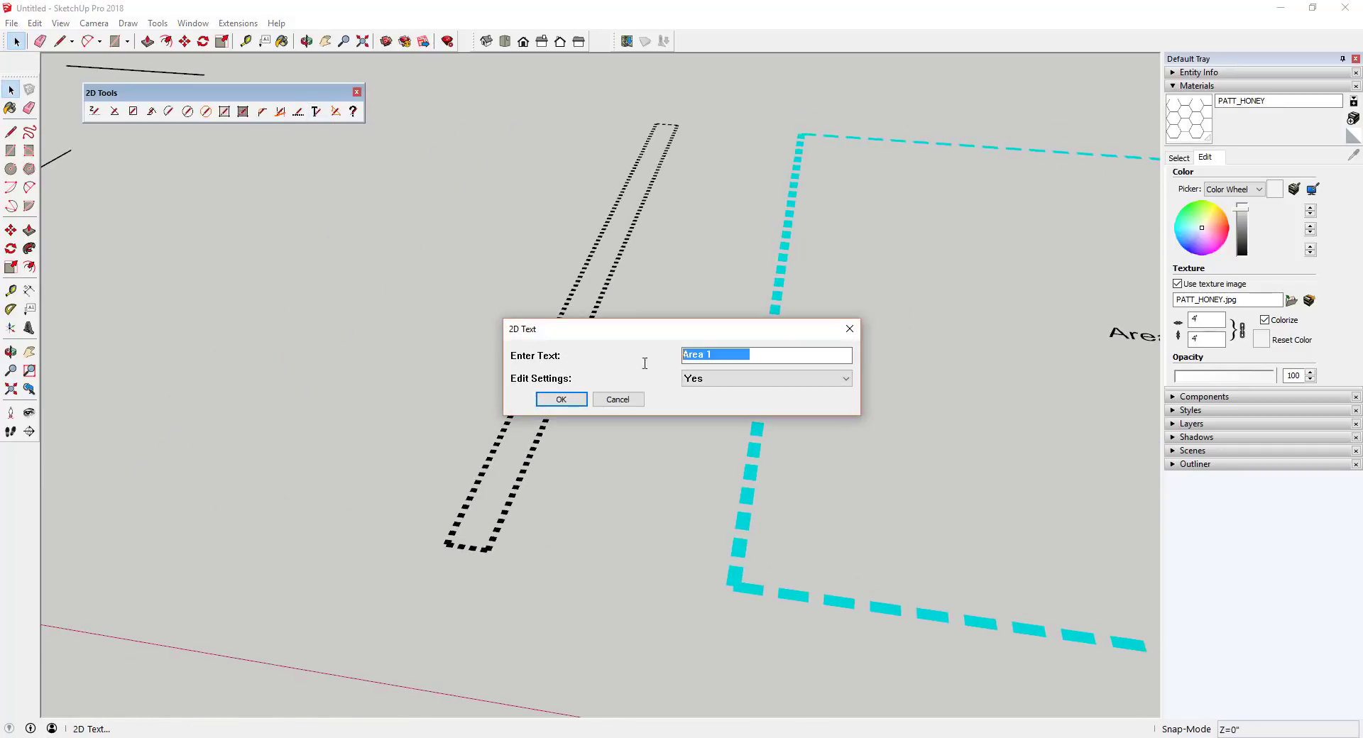
key(Return)
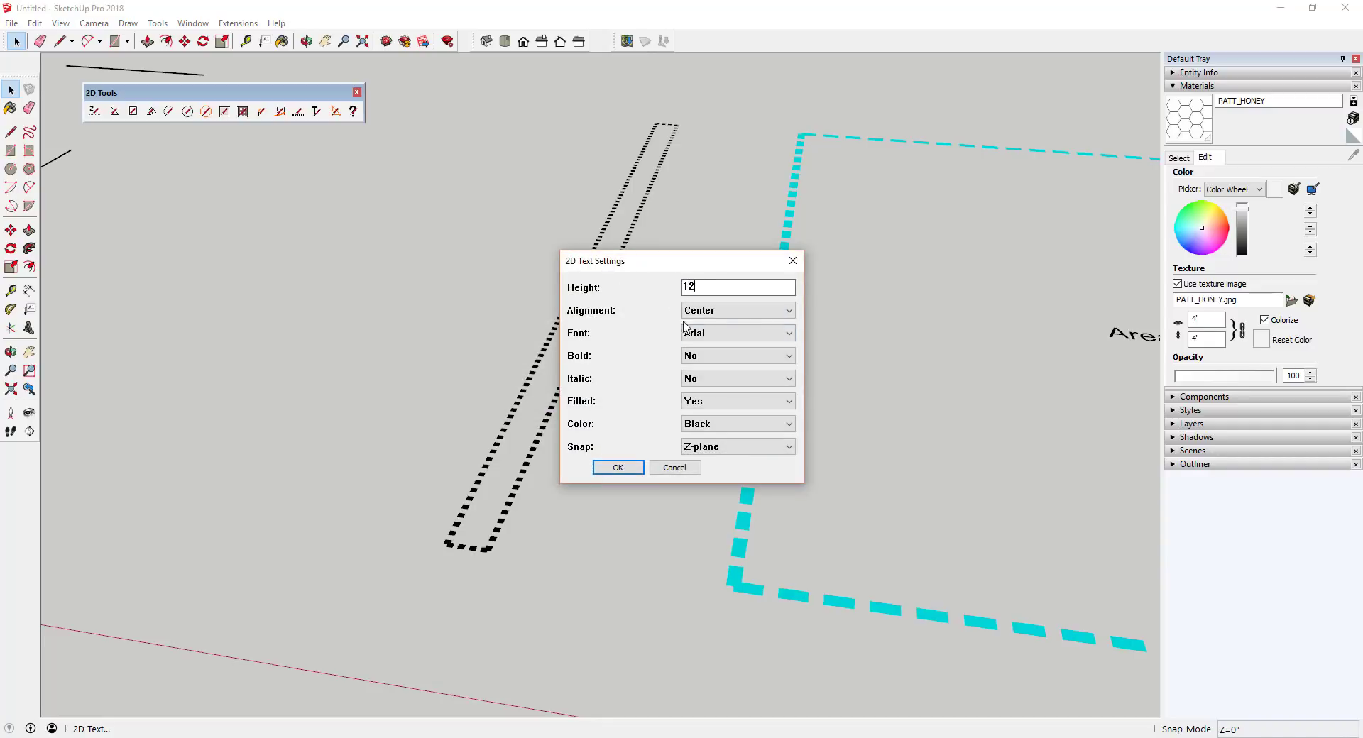
click(686, 333)
click(716, 384)
click(617, 467)
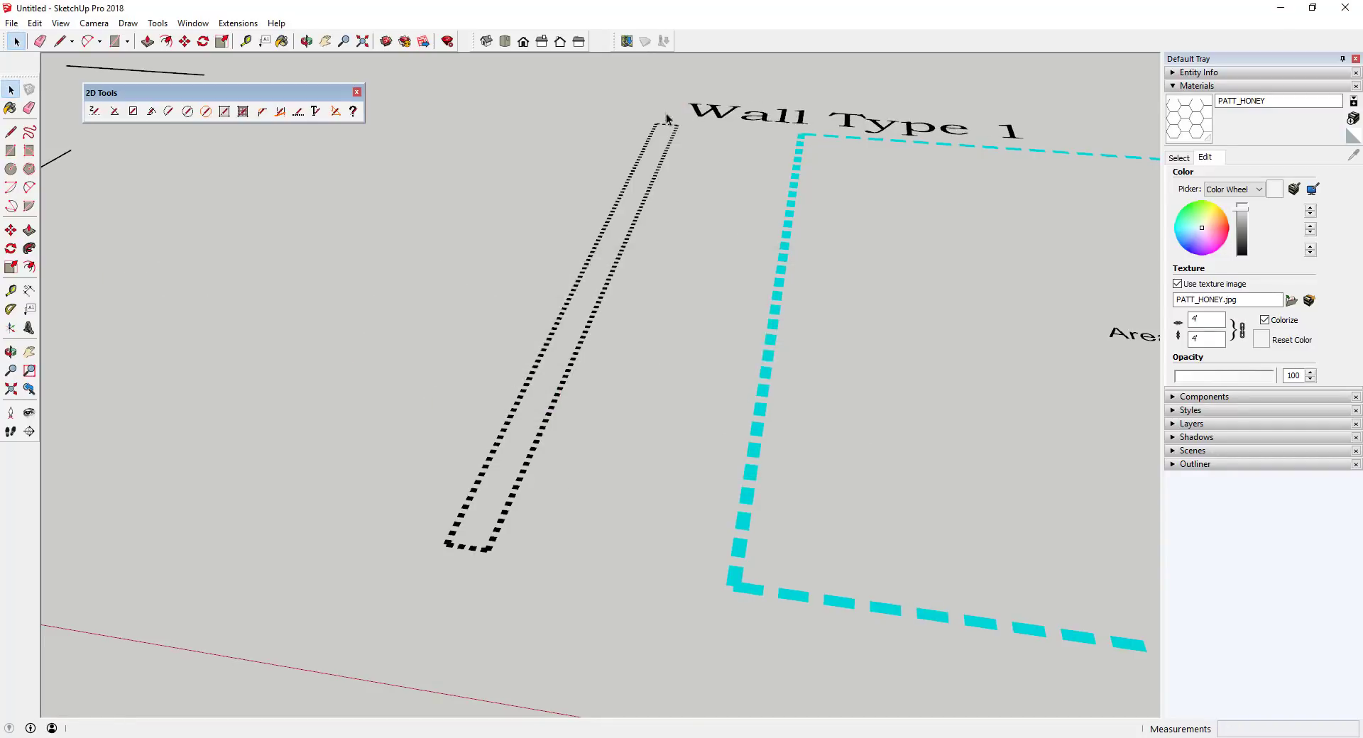
Use 2D Polyline Edit on the blue zigzag polyline to lower its first peak and raise its first valley
scroll(666, 114, down, 5)
scroll(783, 169, up, 2)
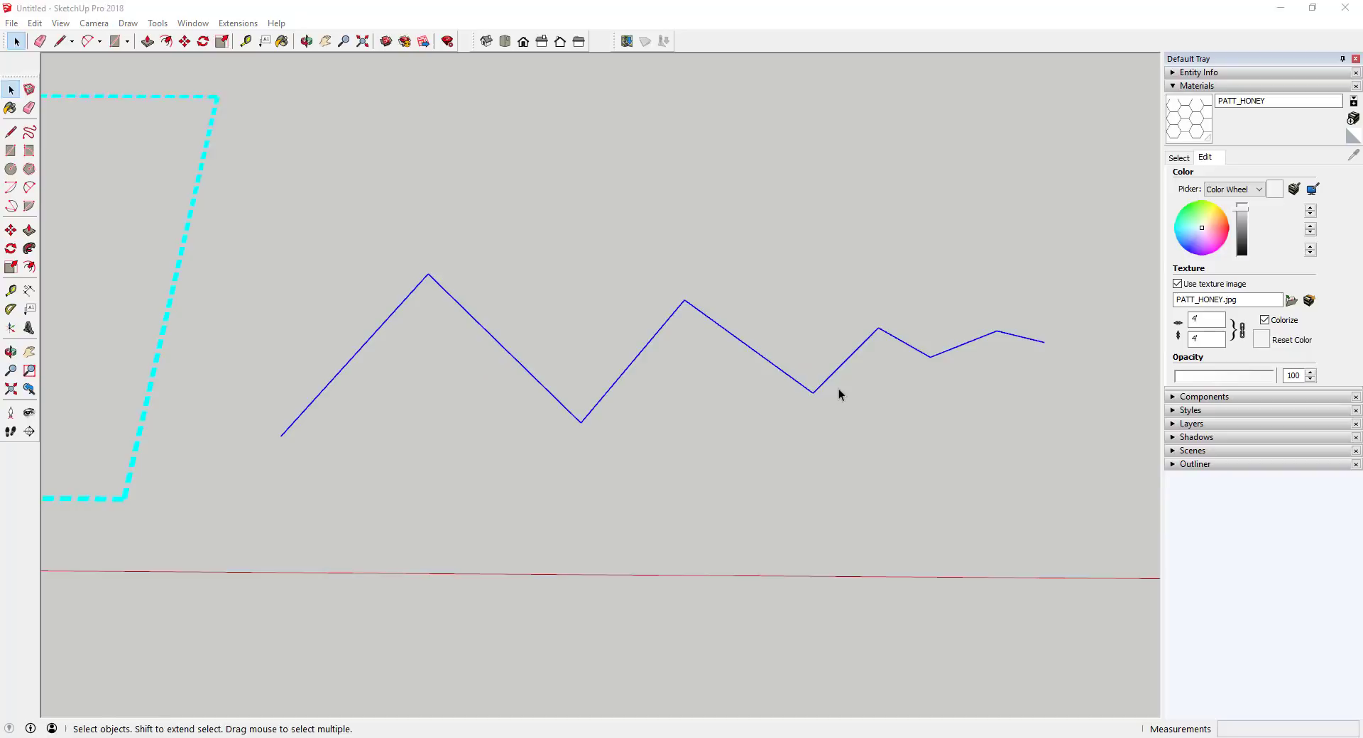
middle_drag(839, 390, 794, 347)
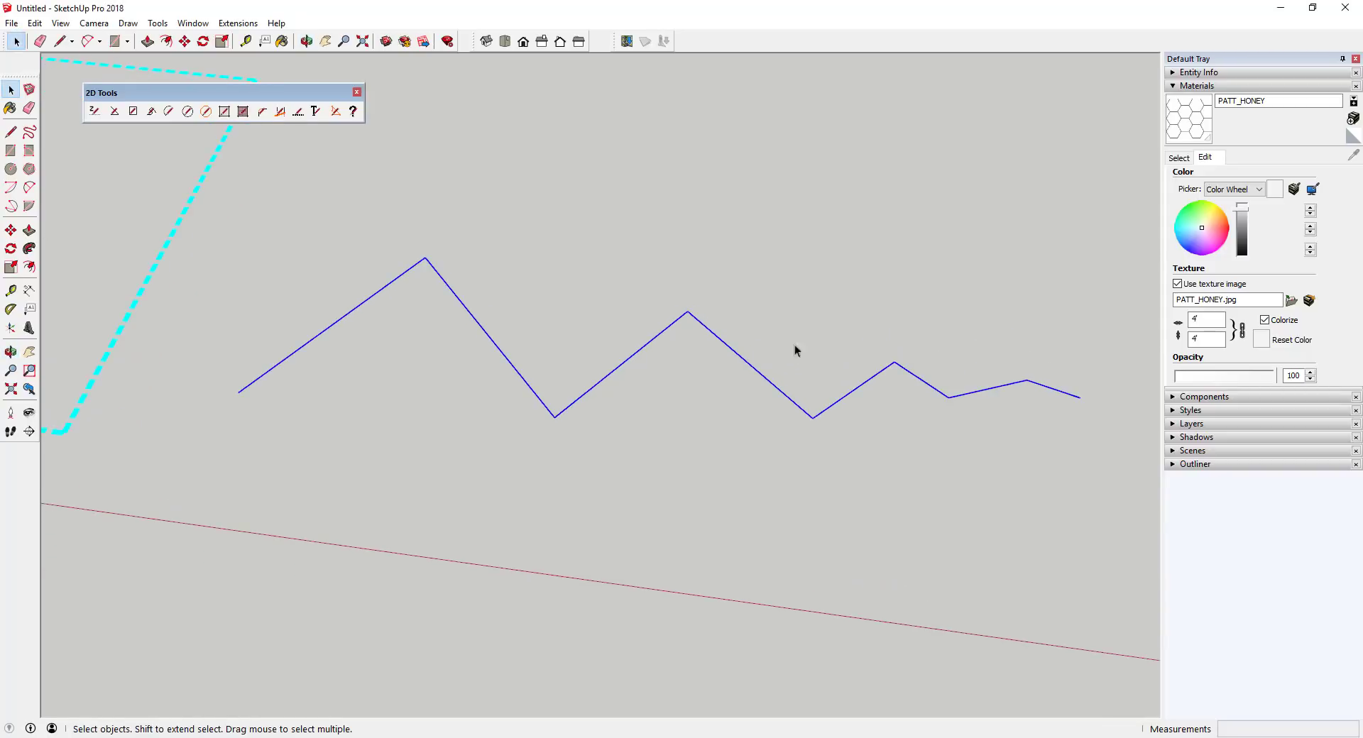
click(335, 111)
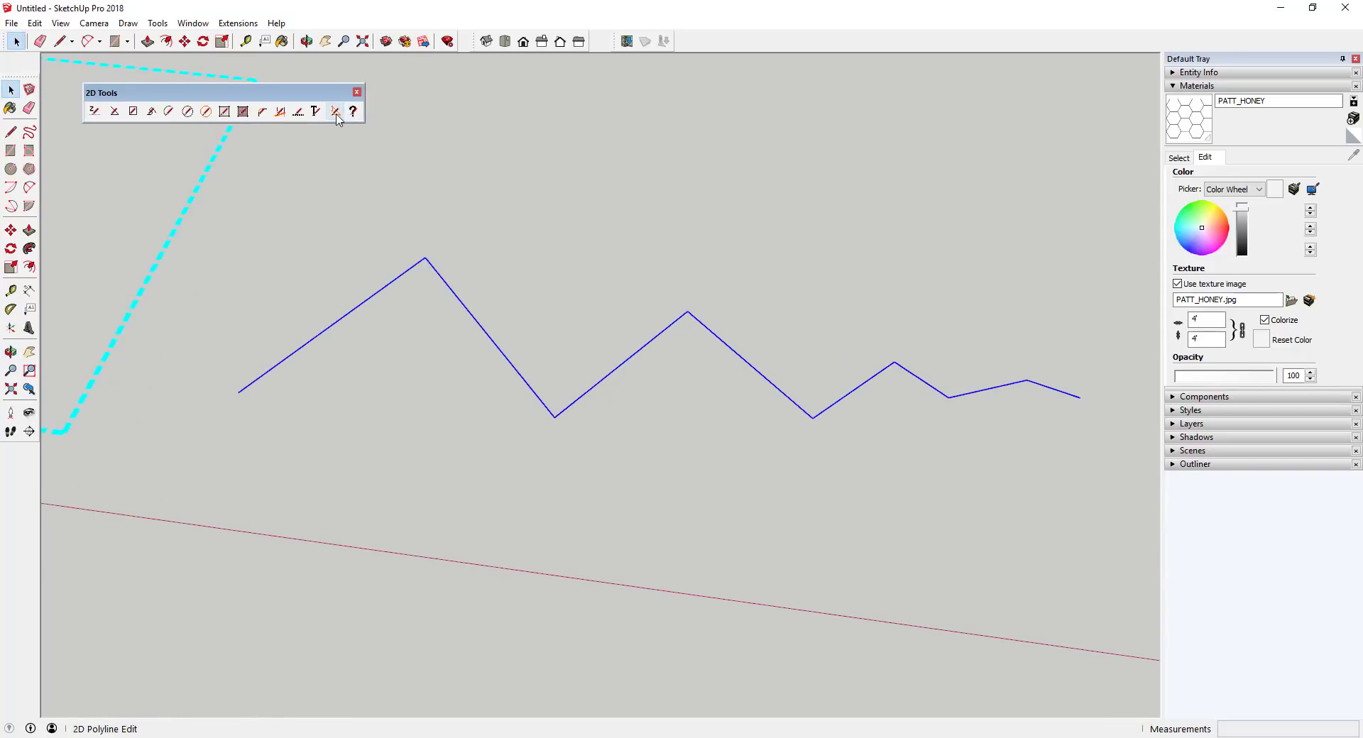
click(441, 277)
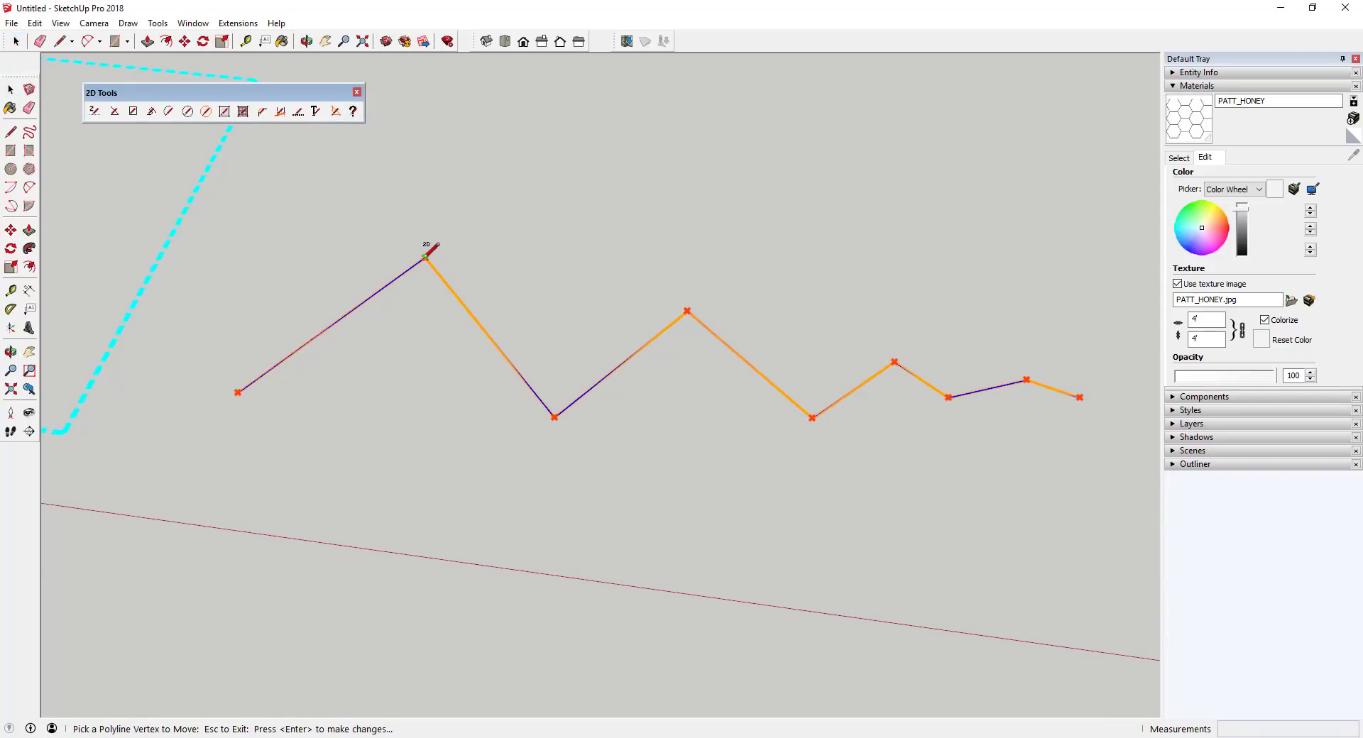
click(425, 256)
click(410, 305)
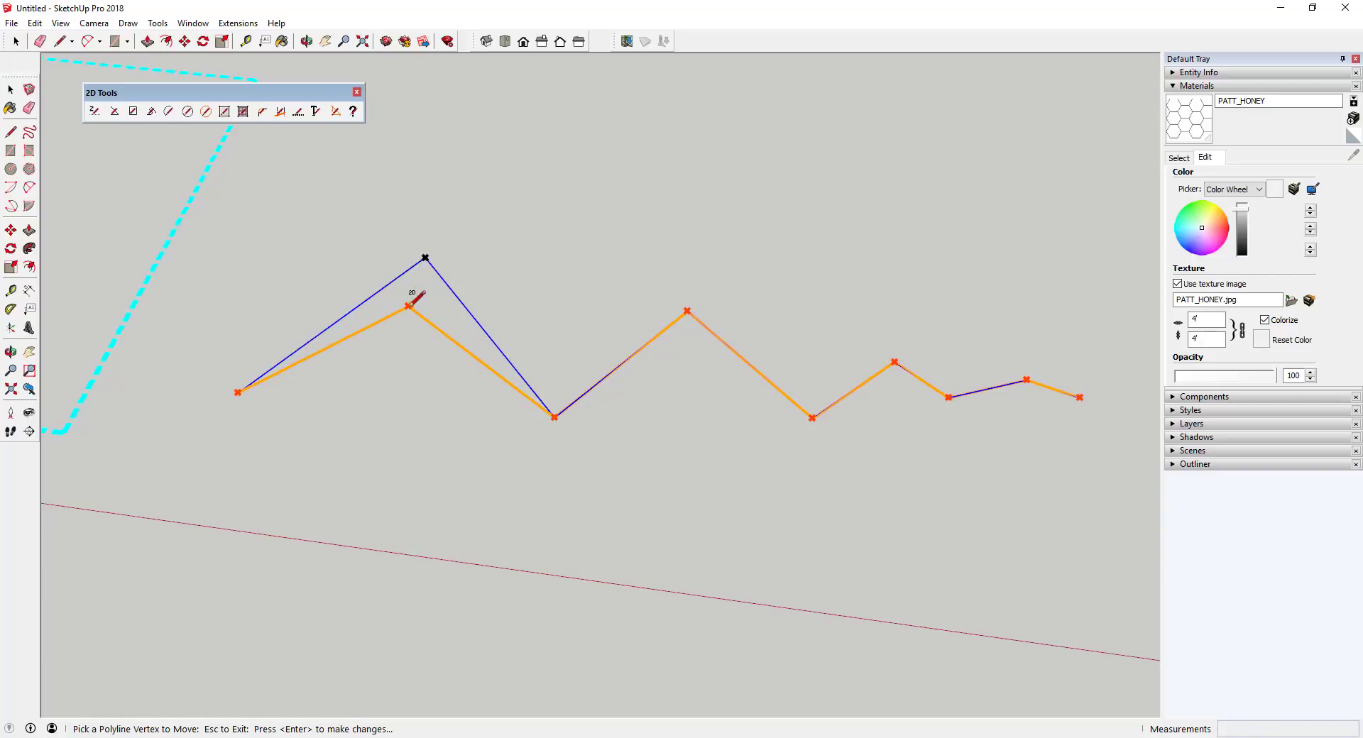
click(554, 418)
click(560, 374)
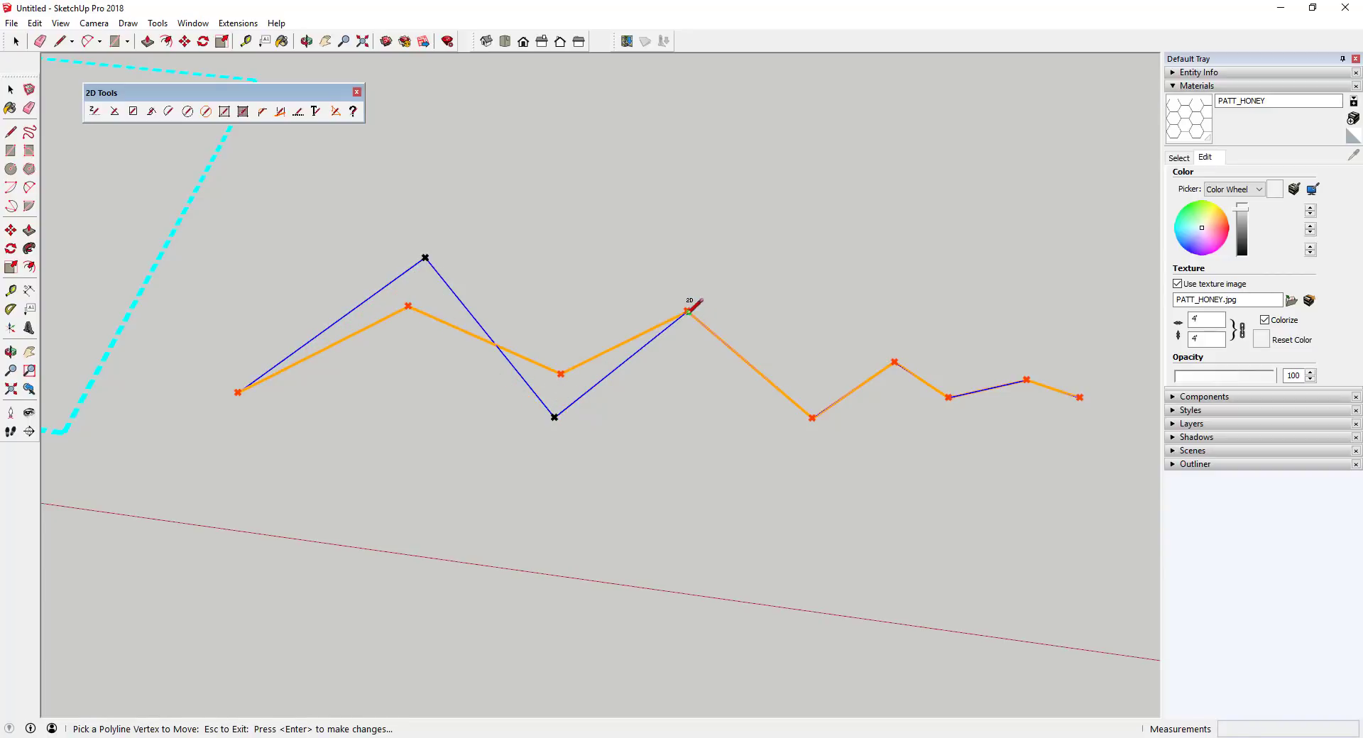
Raise the polyline's second peak, shift its second valley down toward the first valley, and apply the vertex edits
click(687, 310)
click(695, 253)
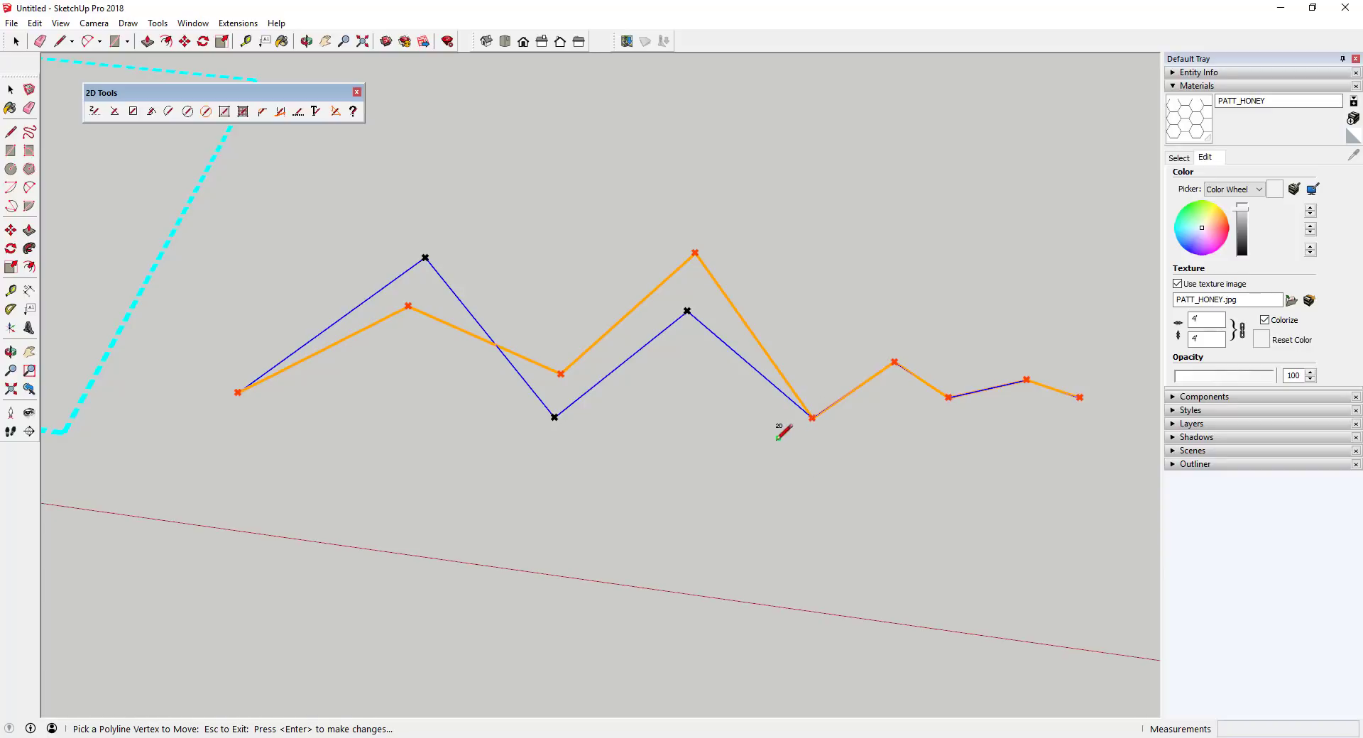
click(811, 417)
click(763, 458)
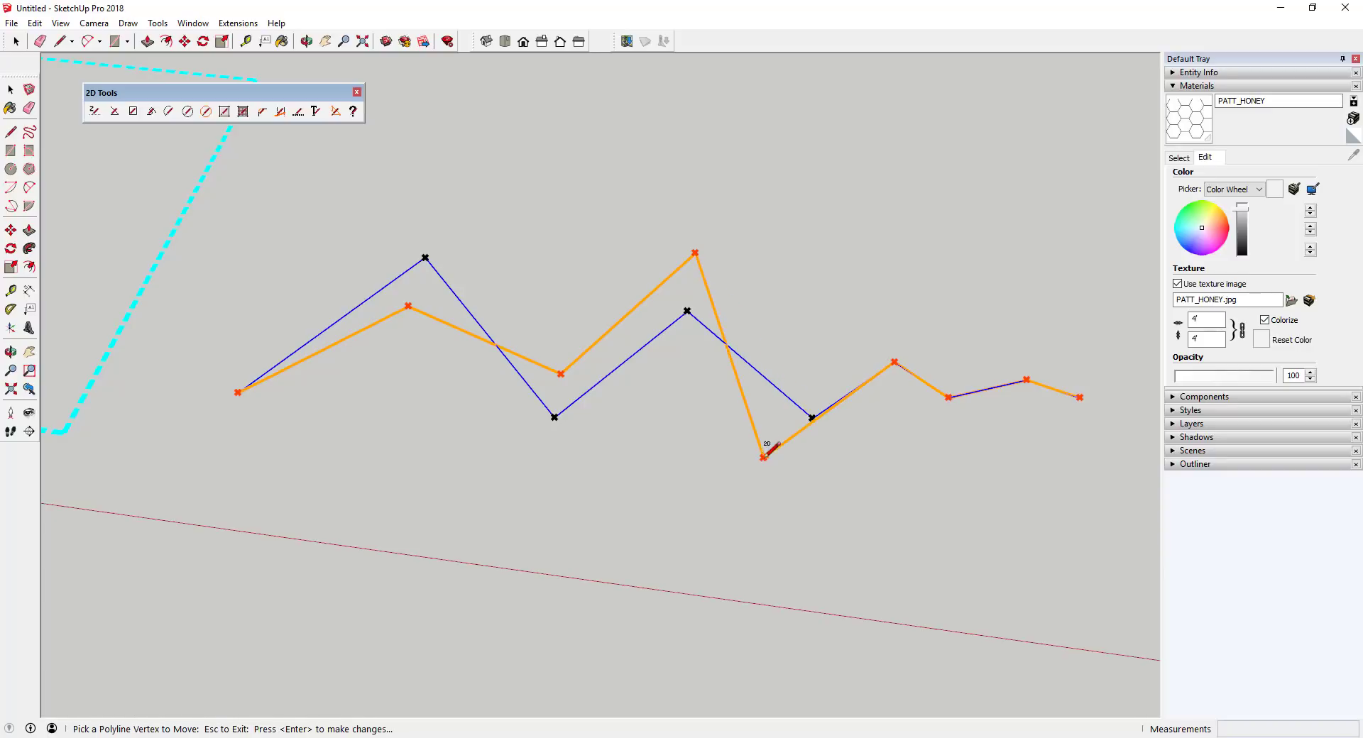
click(895, 362)
key(Escape)
key(Return)
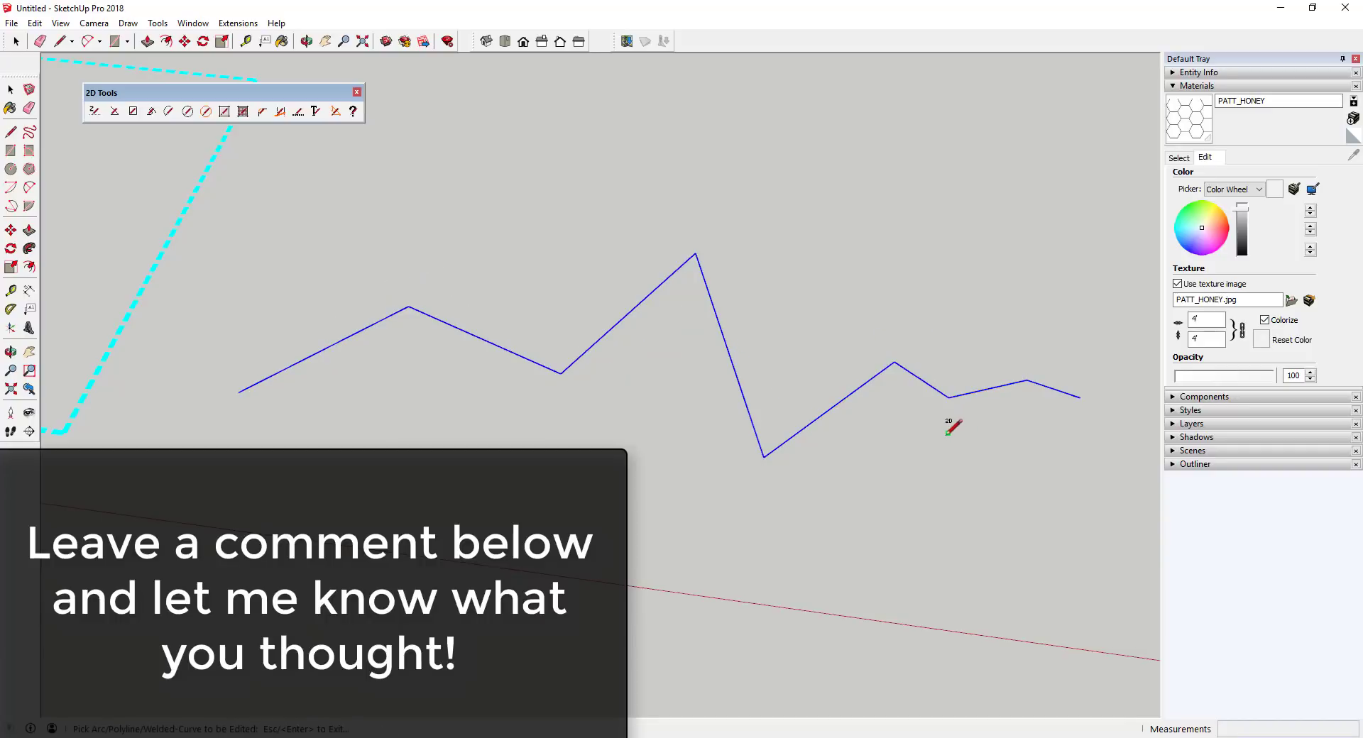
mouse_move(840, 441)
middle_down()
mouse_move(897, 421)
mouse_move(852, 418)
middle_up()
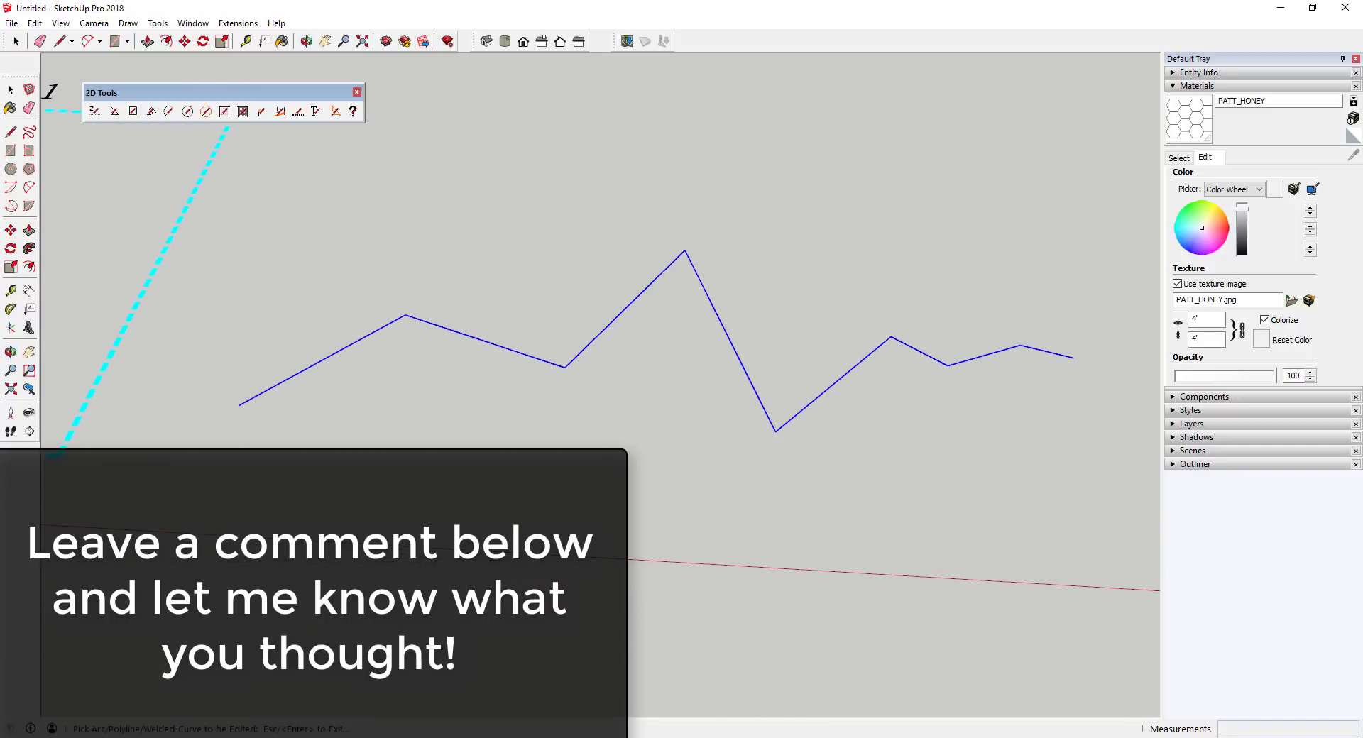